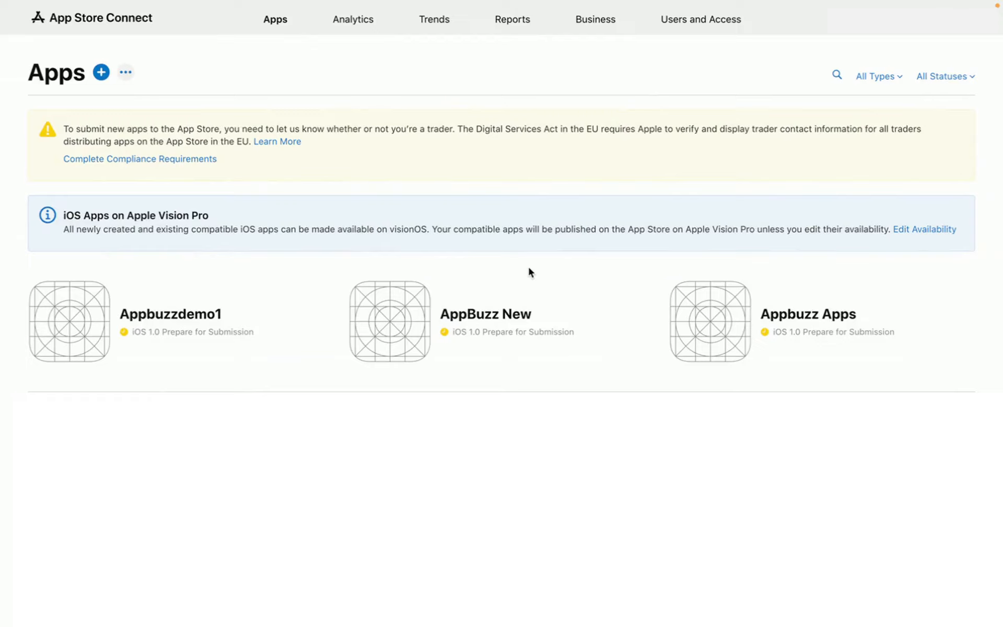
pyautogui.click(472, 316)
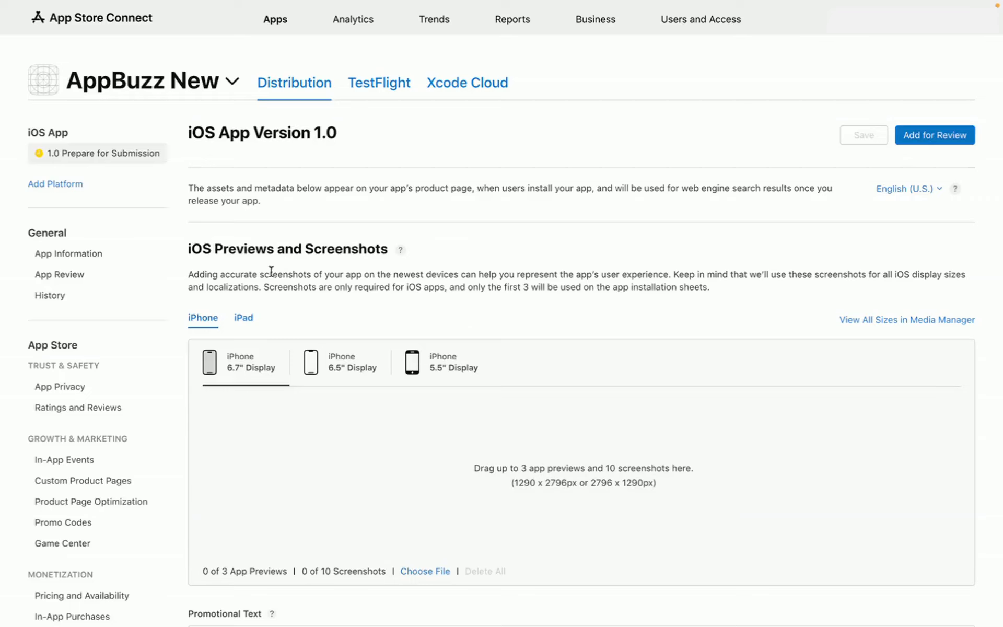
pyautogui.click(60, 388)
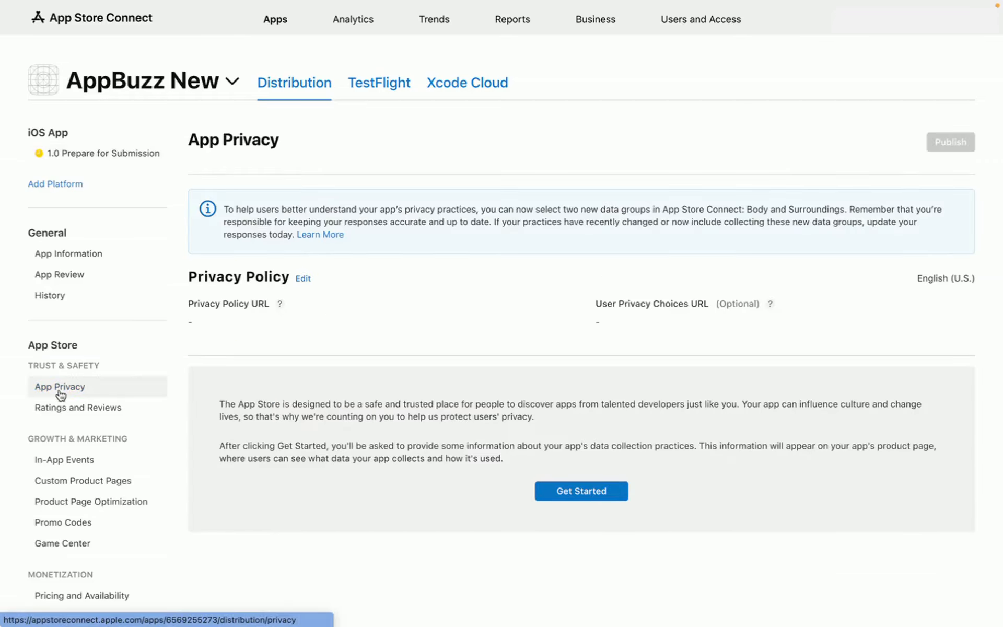
pyautogui.click(304, 279)
pyautogui.click(310, 282)
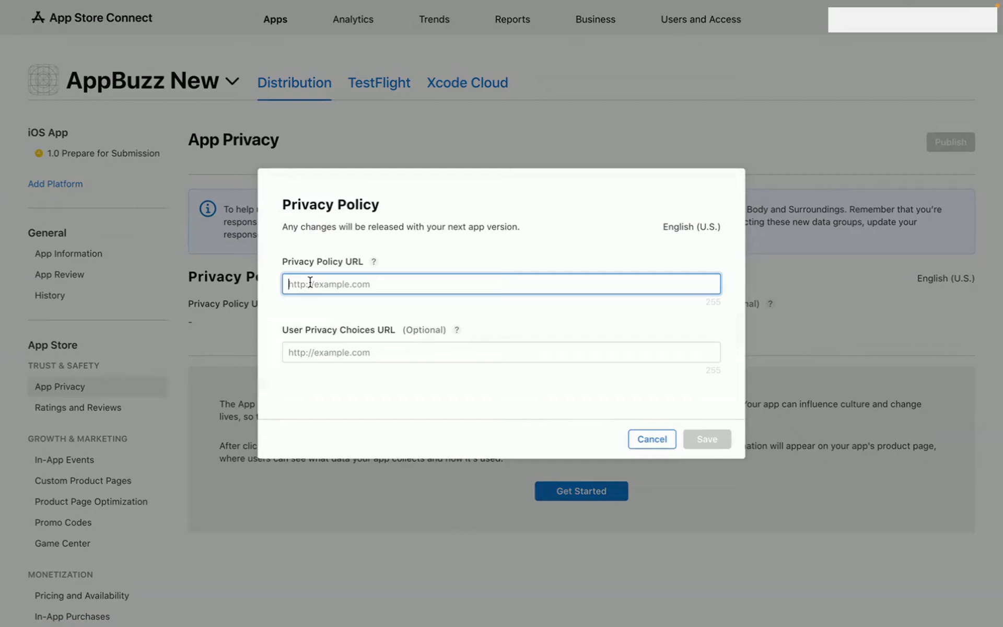
pyautogui.write('https://www.appbuzz.ai/privacy-policy')
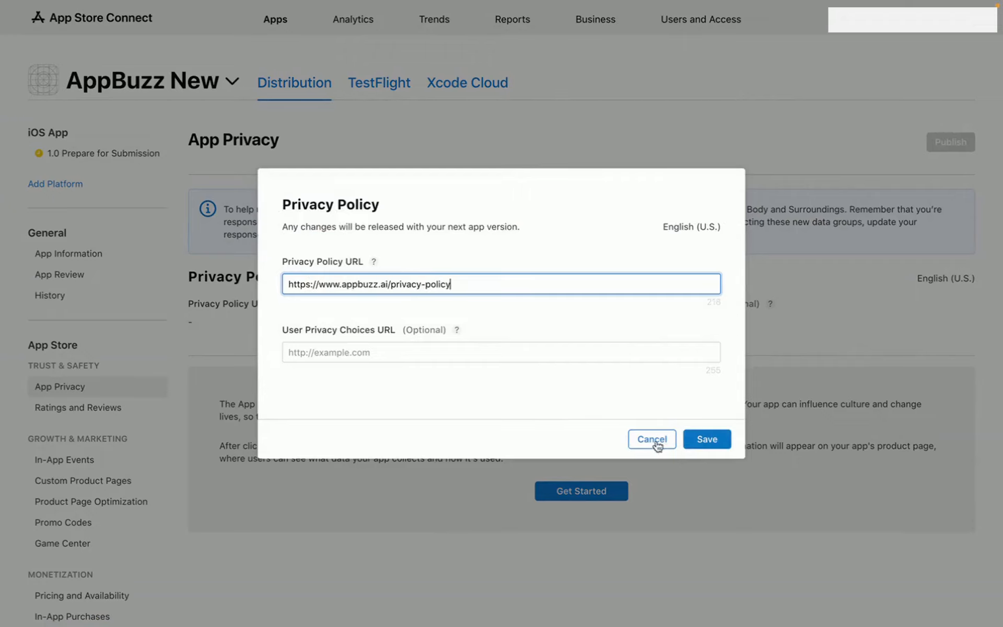
pyautogui.click(711, 439)
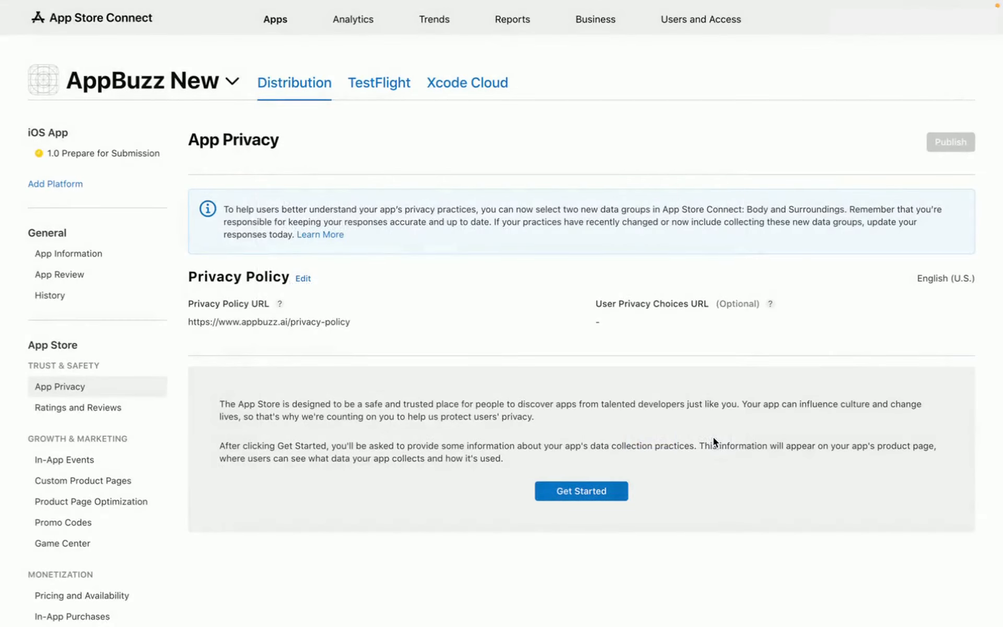
# - Answer 'Yes, we collect data from this app' and tick Name under Contact Info
pyautogui.click(588, 492)
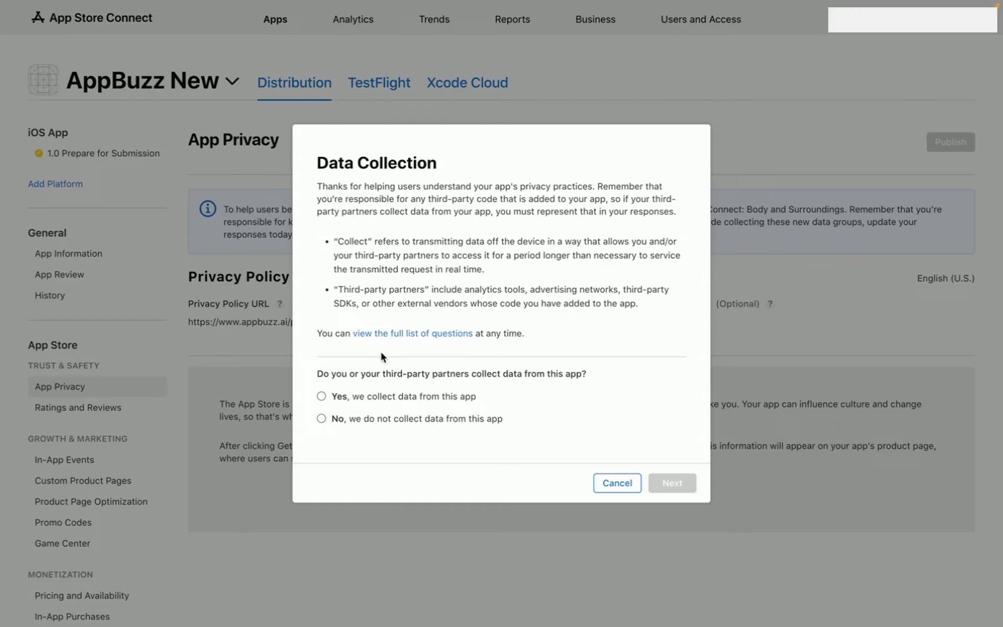
pyautogui.click(321, 396)
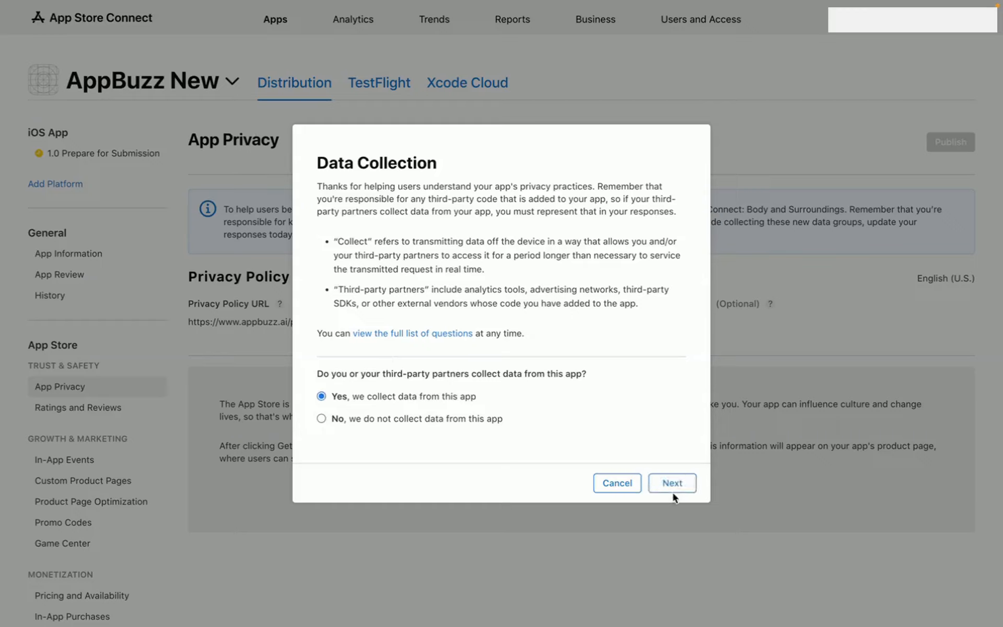
pyautogui.click(675, 483)
pyautogui.scroll(-3, 421, 214)
pyautogui.scroll(-10, 421, 214)
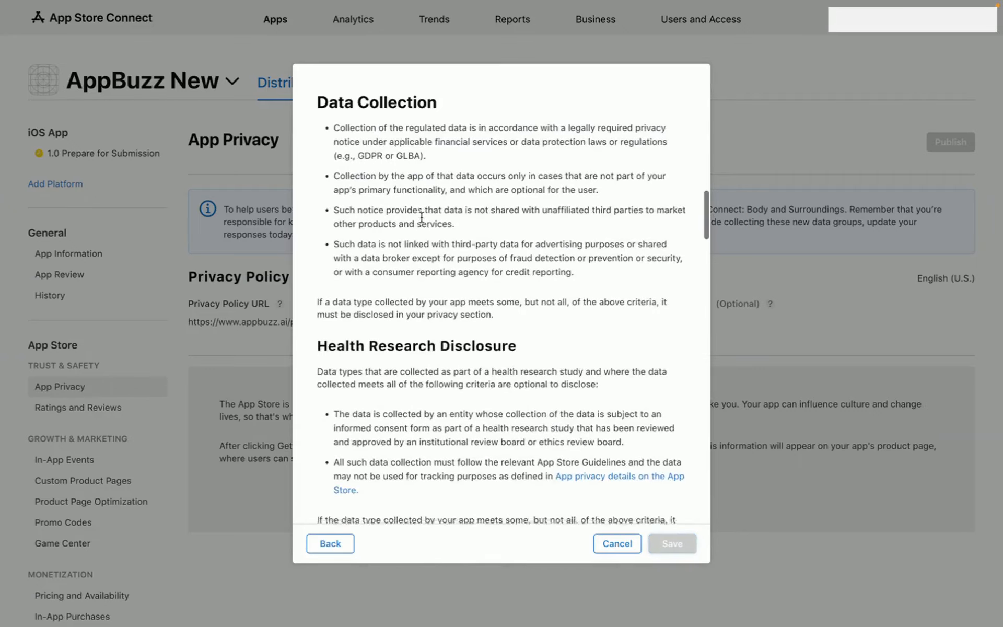
pyautogui.scroll(-5, 421, 216)
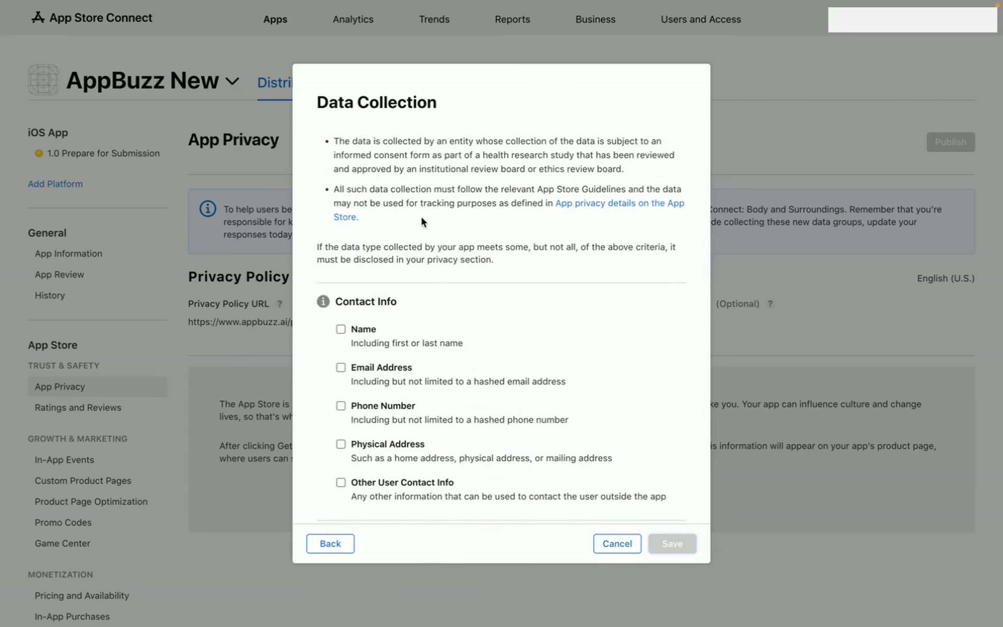
pyautogui.scroll(-2, 421, 222)
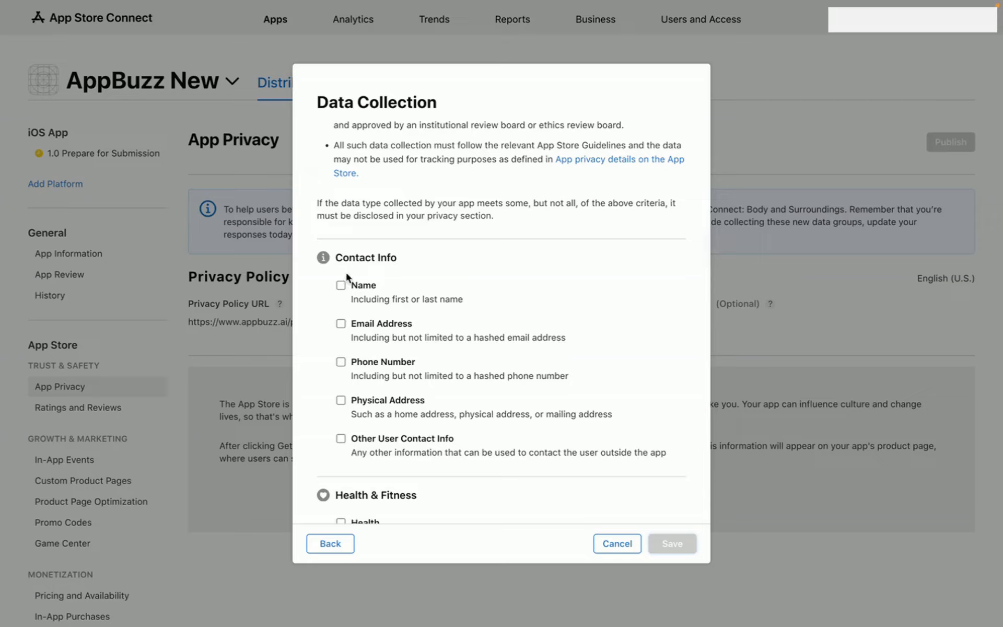
pyautogui.click(341, 285)
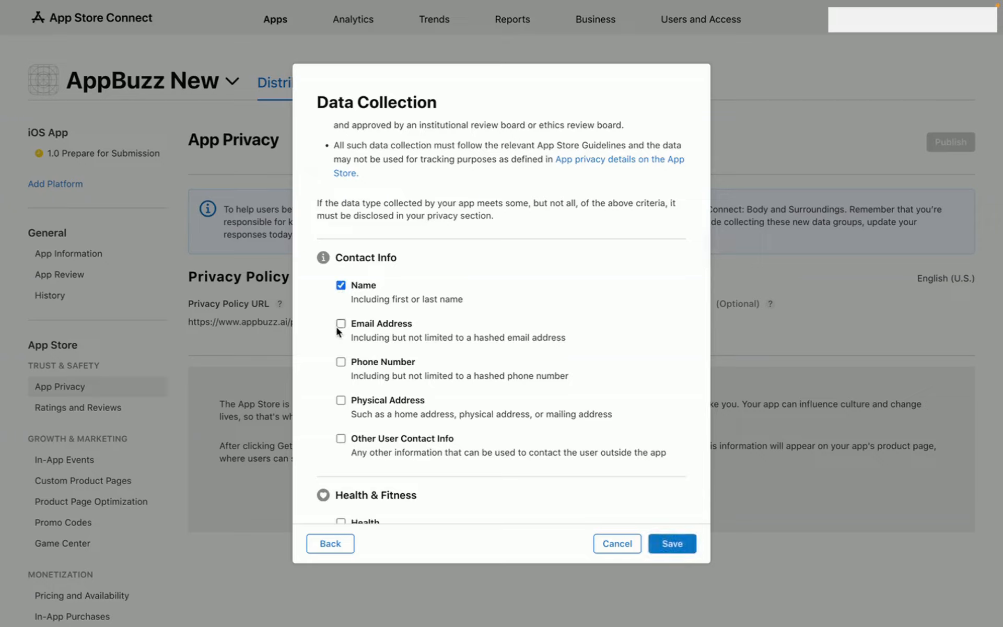
# - Tick Email Address, Phone Number, Physical Address, Other User Contact Info and Payment Info
pyautogui.click(340, 324)
pyautogui.click(340, 362)
pyautogui.click(340, 401)
pyautogui.click(341, 439)
pyautogui.scroll(-3, 400, 452)
pyautogui.scroll(-5, 400, 455)
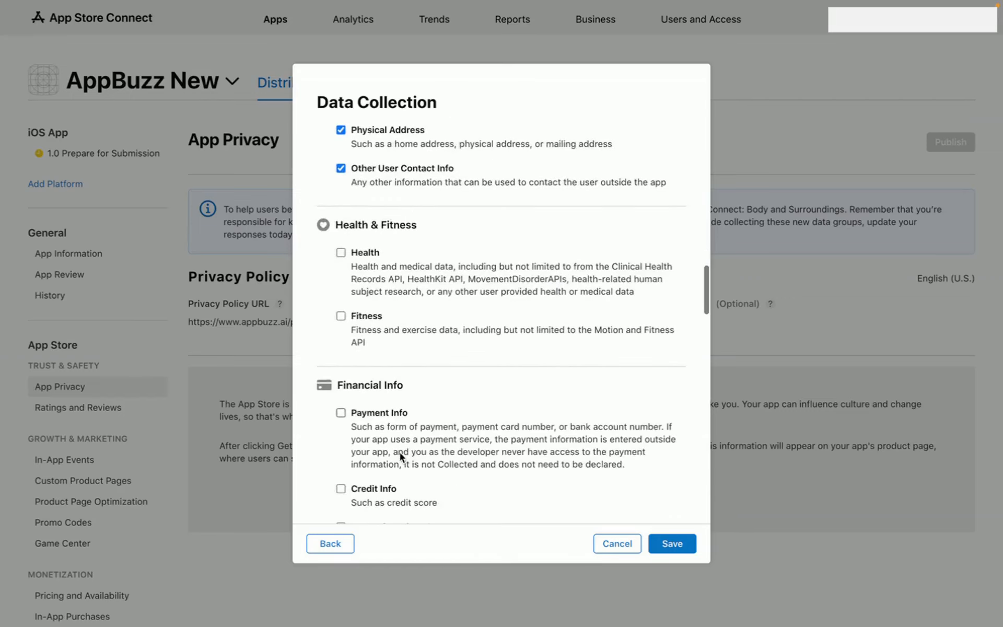
pyautogui.click(345, 341)
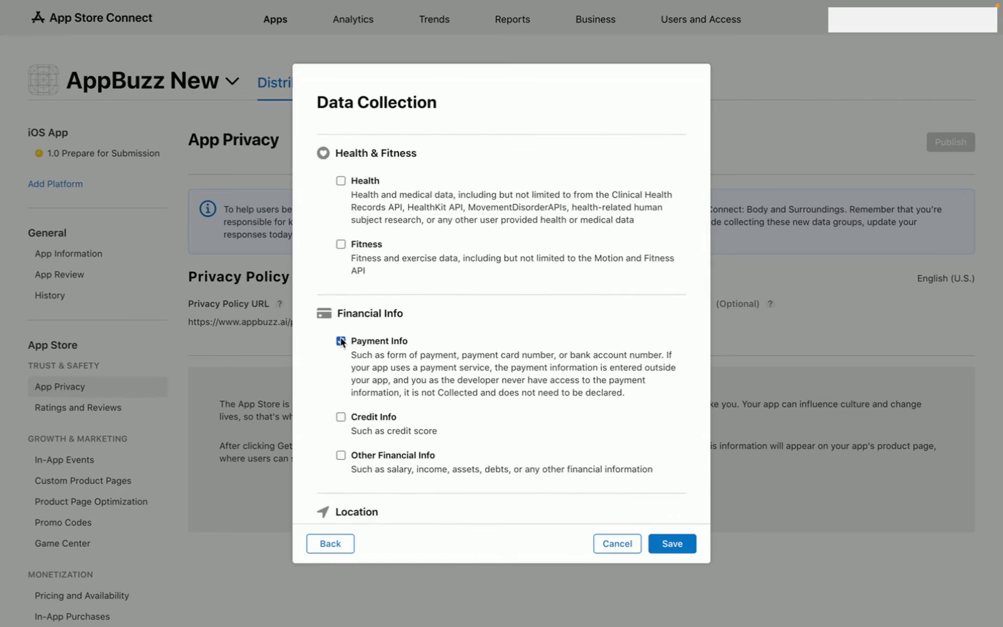
# - Tick Contacts, Browsing History and Purchases as collected data types
pyautogui.scroll(-1, 405, 357)
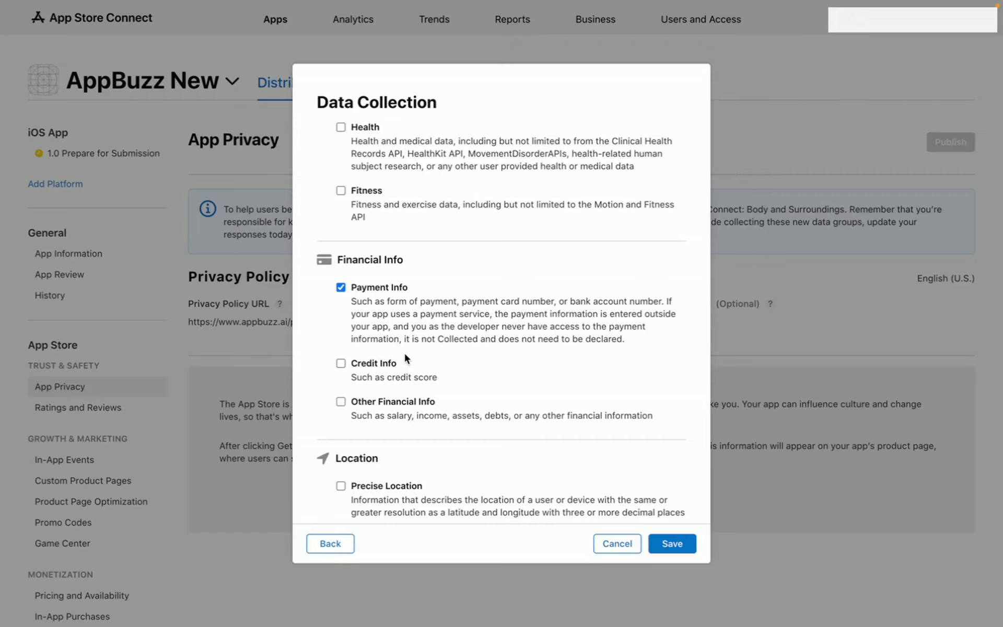
pyautogui.scroll(-1, 405, 357)
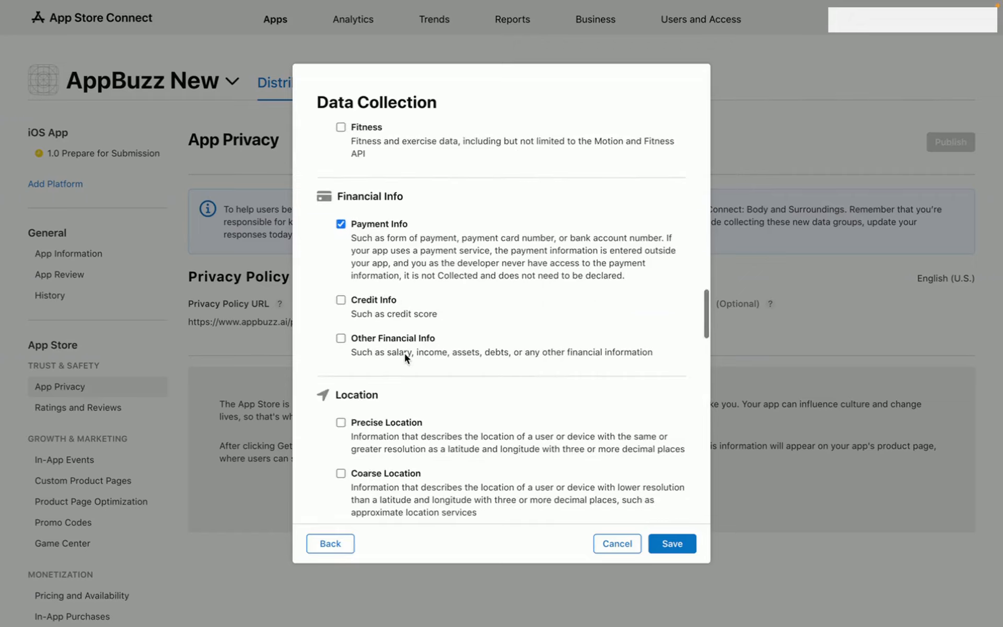
pyautogui.scroll(-2, 405, 353)
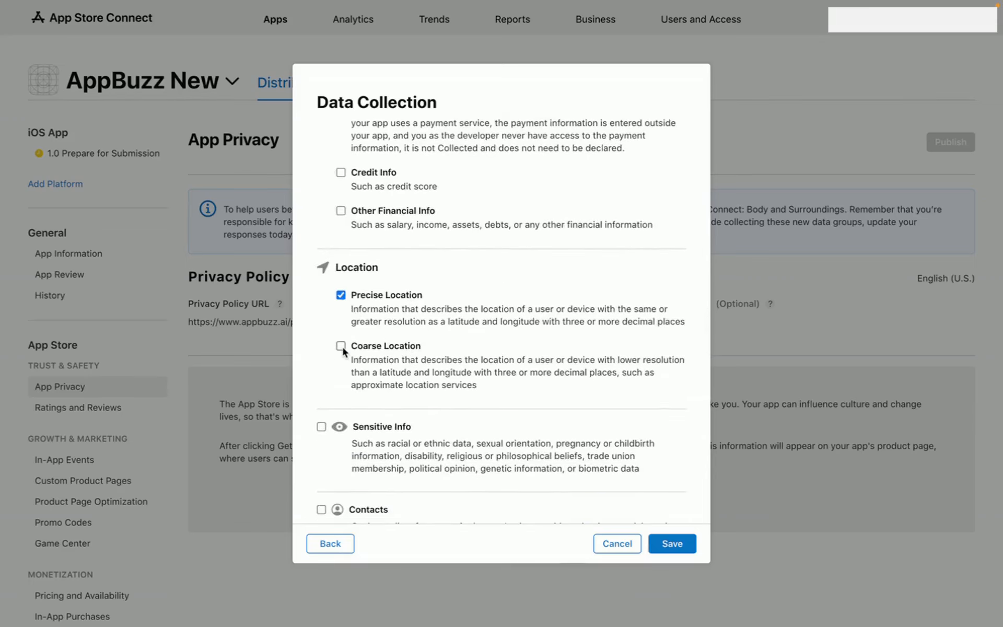
pyautogui.scroll(-2, 342, 351)
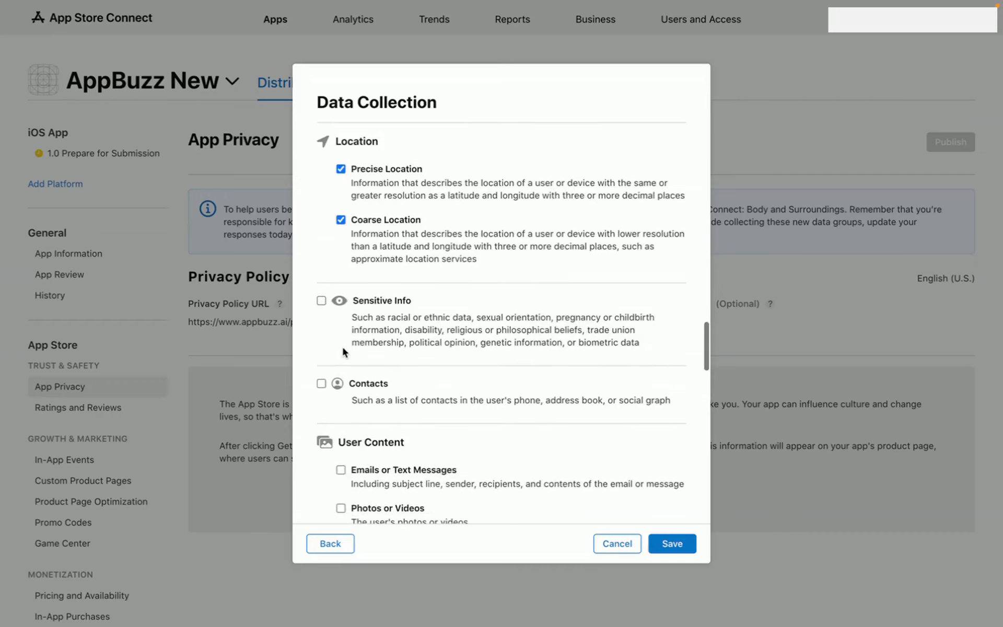
pyautogui.click(322, 383)
pyautogui.scroll(-2, 320, 384)
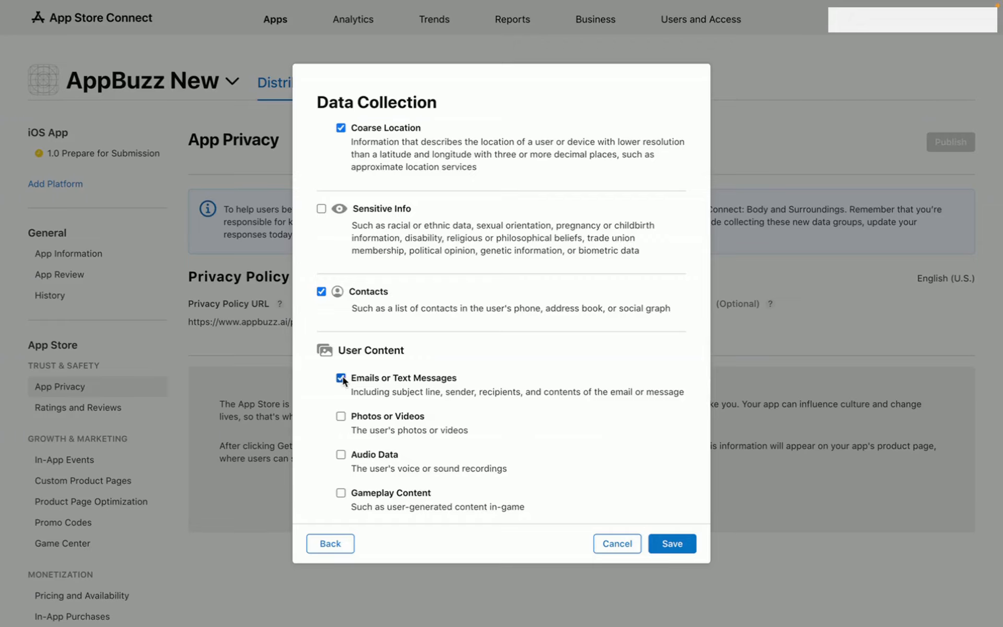
pyautogui.scroll(-2, 340, 422)
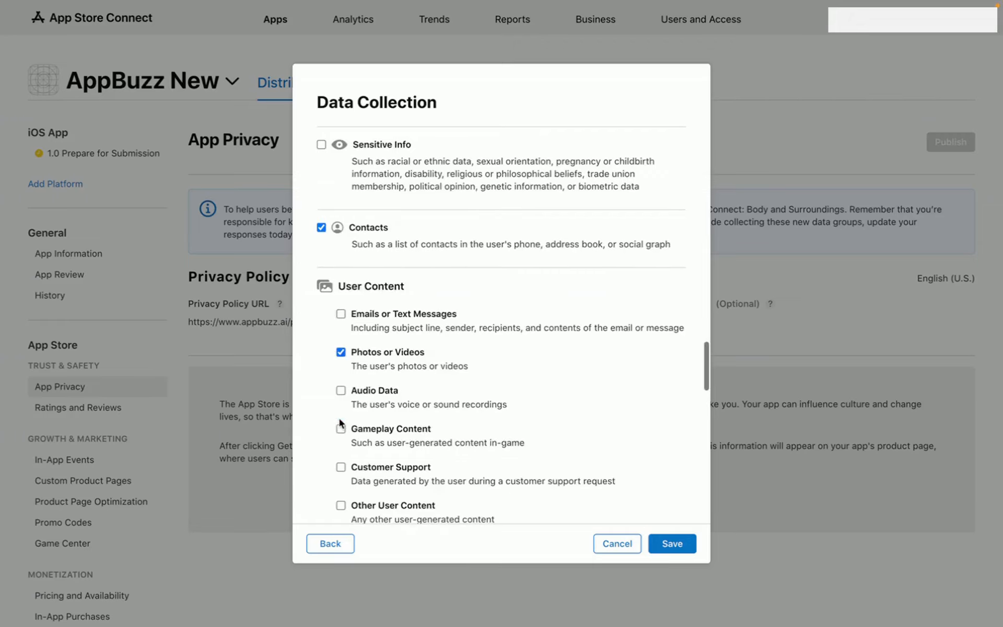
pyautogui.scroll(-3, 340, 421)
pyautogui.scroll(-1, 340, 418)
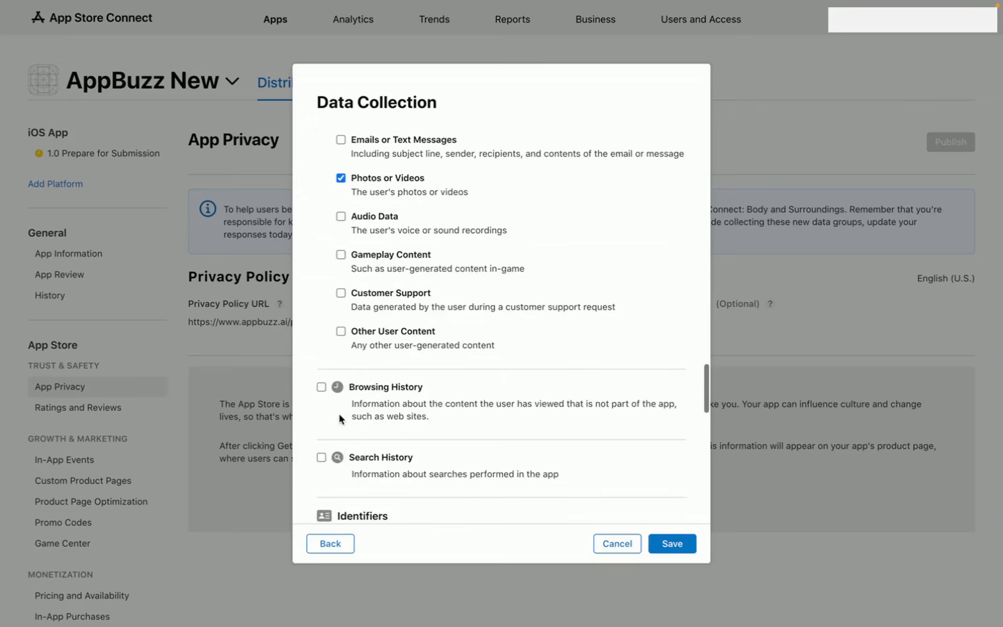
pyautogui.scroll(-1, 337, 399)
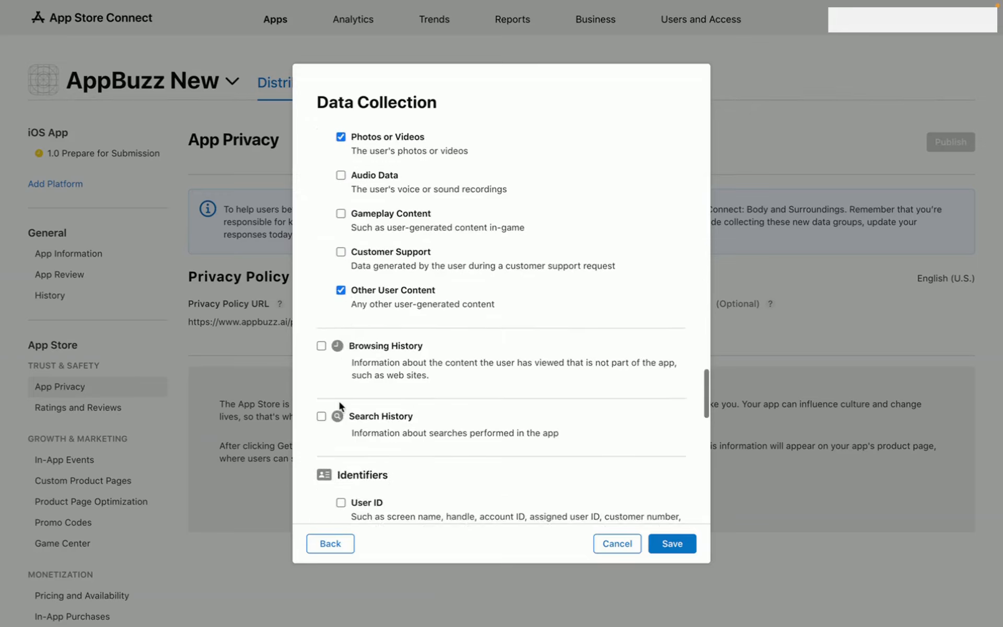
pyautogui.click(321, 341)
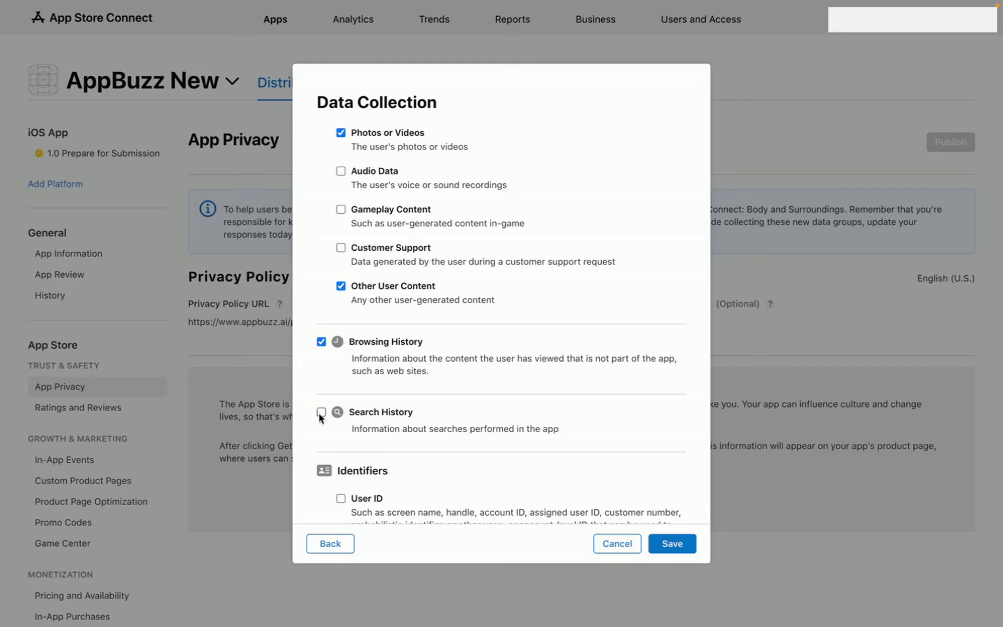
pyautogui.scroll(-2, 319, 415)
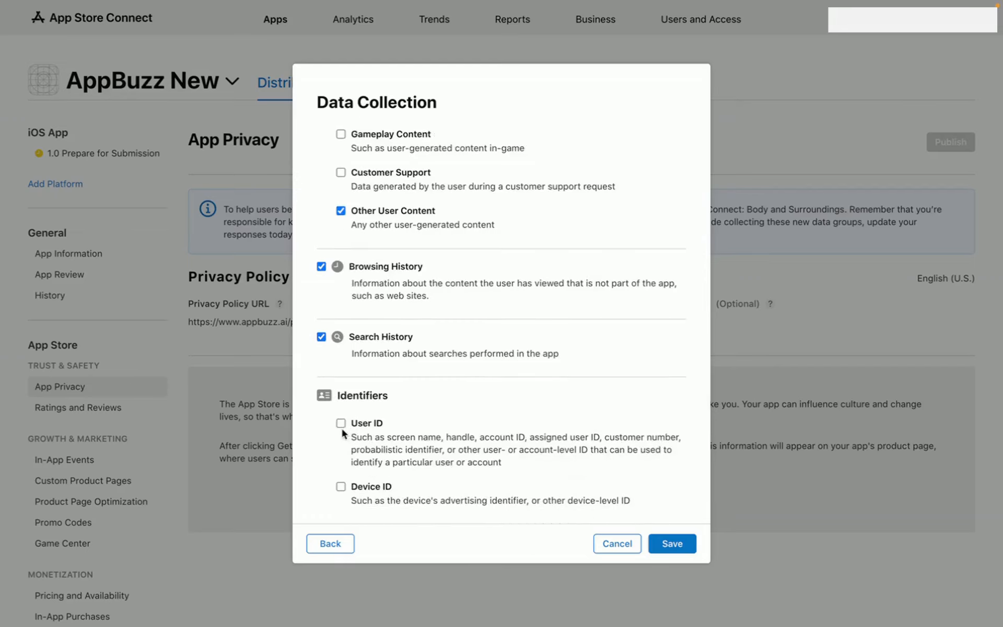
pyautogui.scroll(-1, 343, 431)
pyautogui.scroll(-3, 342, 377)
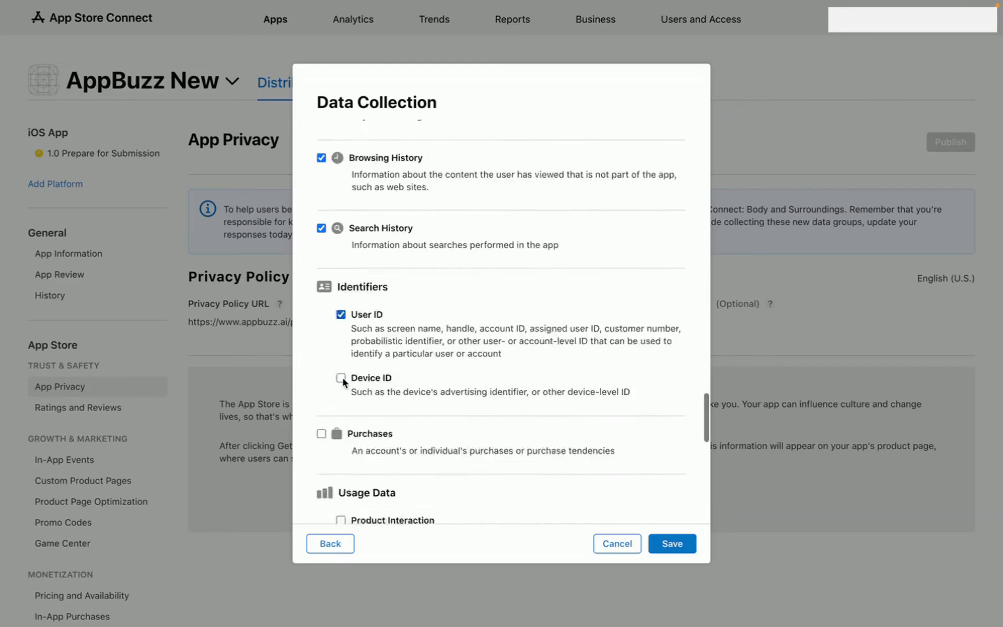
pyautogui.click(321, 361)
# - Tick Product Interaction and Crash Data, then save the data collection selections
pyautogui.scroll(-2, 331, 445)
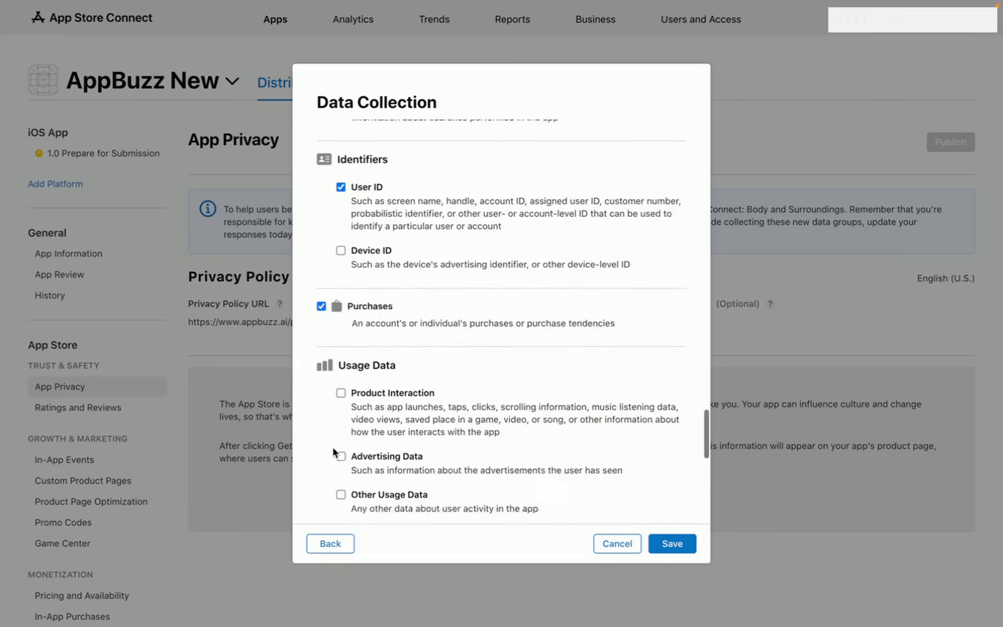
pyautogui.click(340, 372)
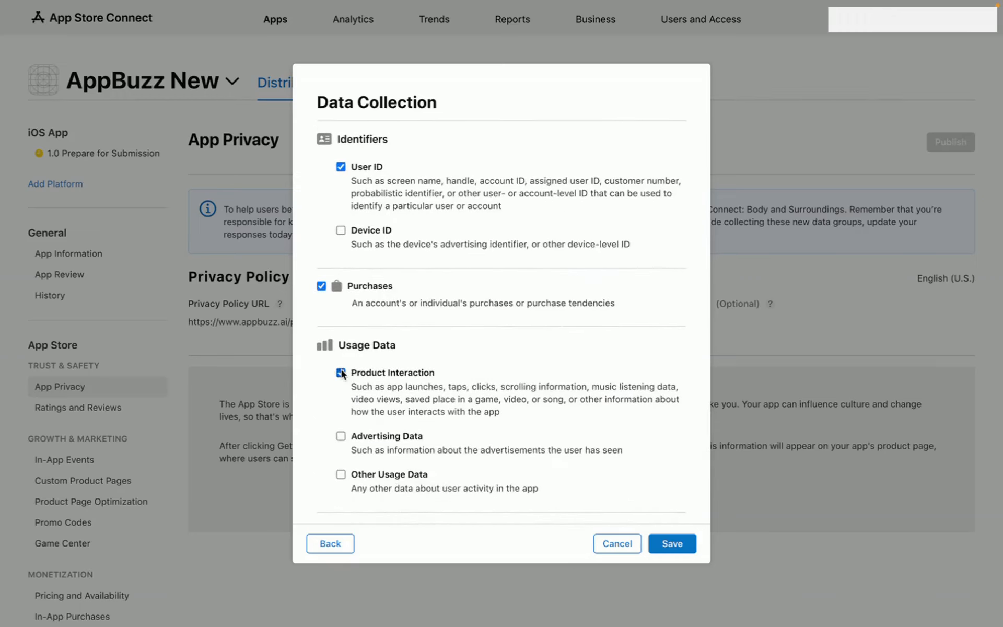
pyautogui.scroll(-2, 342, 374)
pyautogui.scroll(-2, 342, 372)
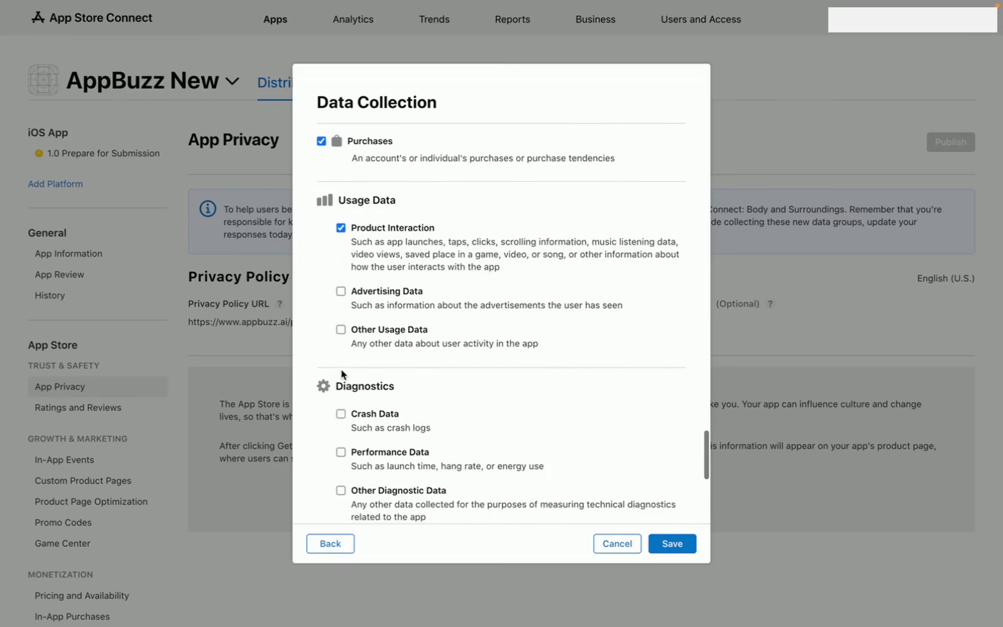
pyautogui.click(340, 413)
pyautogui.scroll(-3, 342, 418)
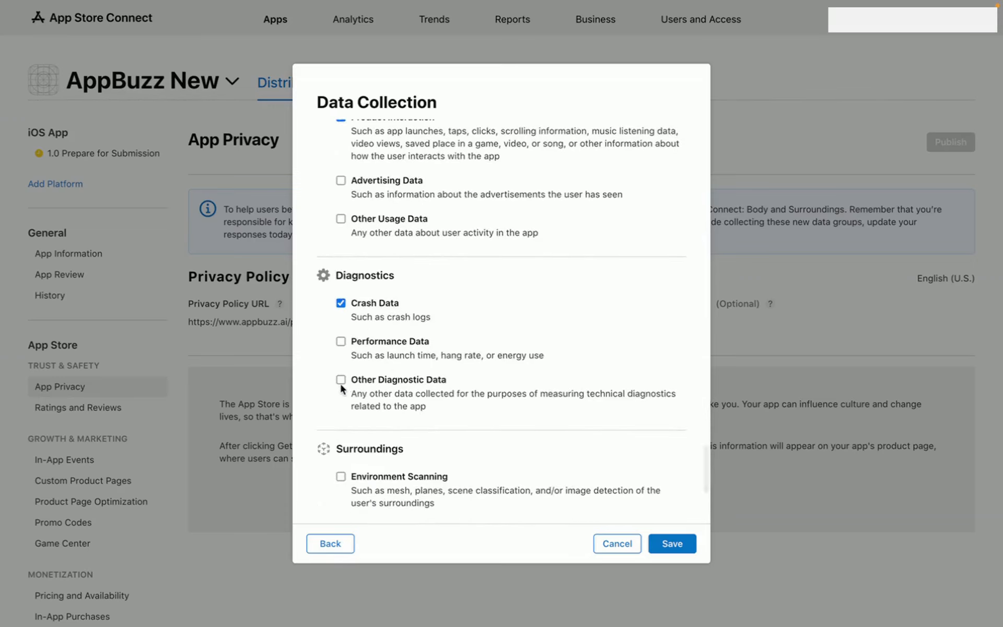
pyautogui.scroll(-4, 342, 384)
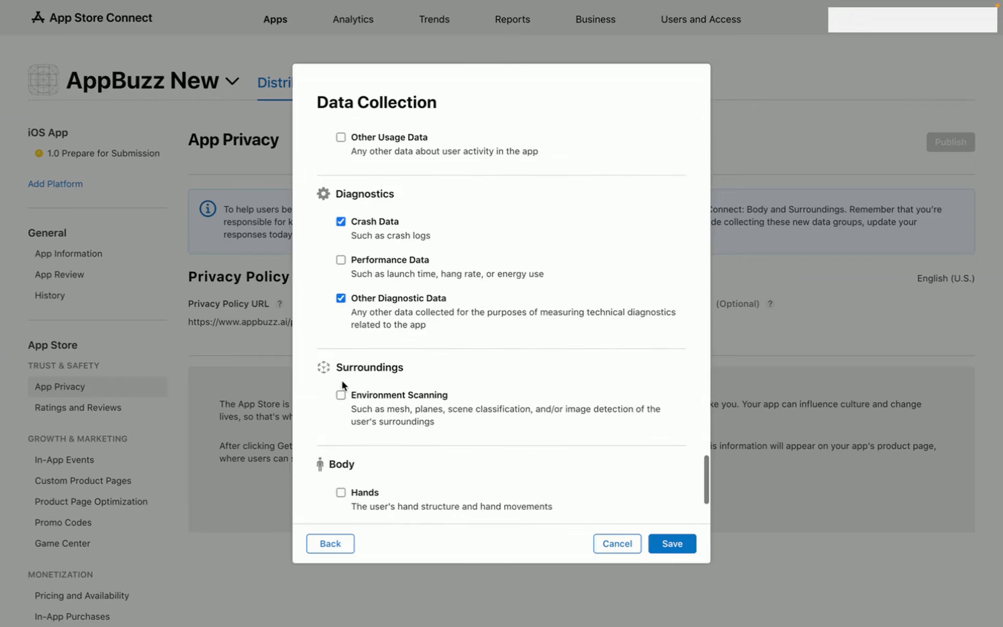
pyautogui.scroll(-2, 342, 384)
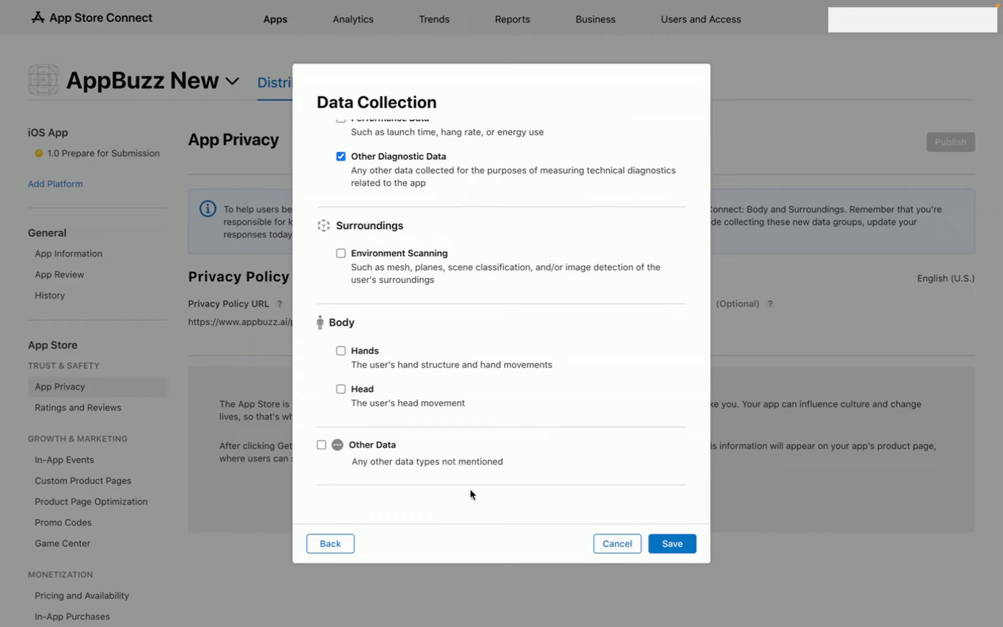
pyautogui.click(675, 544)
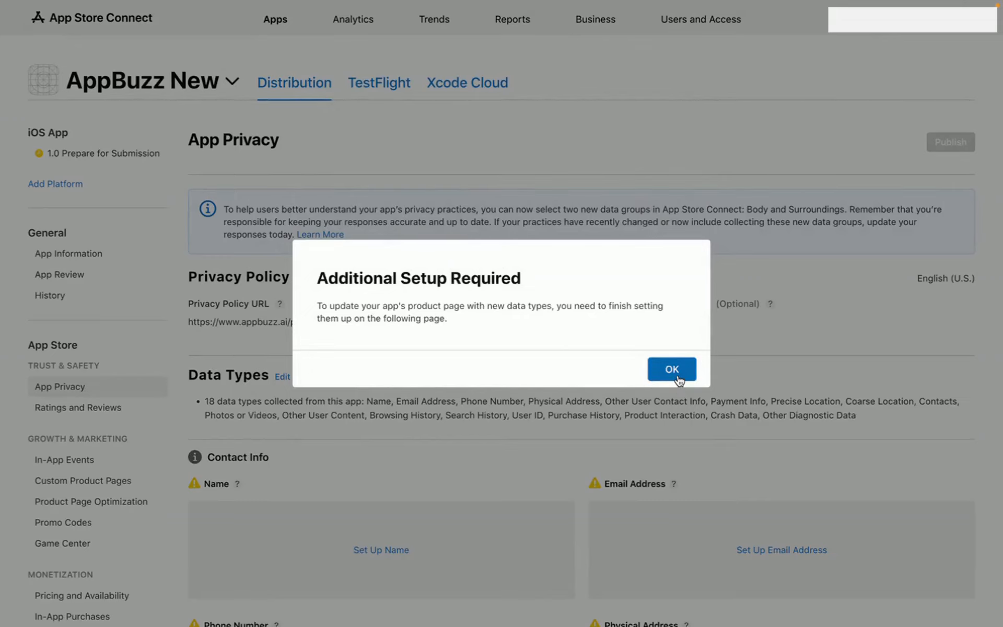
# - Dismiss the Additional Setup Required notice and begin setting up the Name data type
pyautogui.click(674, 372)
pyautogui.scroll(-3, 678, 380)
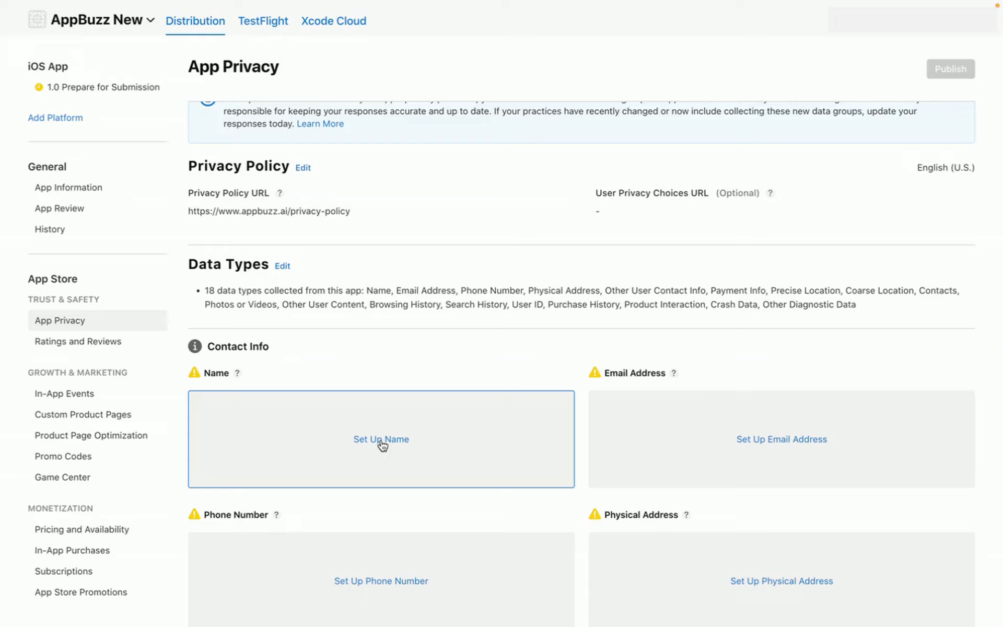
pyautogui.click(382, 440)
# - Answer Name's questions: Other Purposes, linked to identity, not used for tracking, then save
pyautogui.scroll(-1, 380, 437)
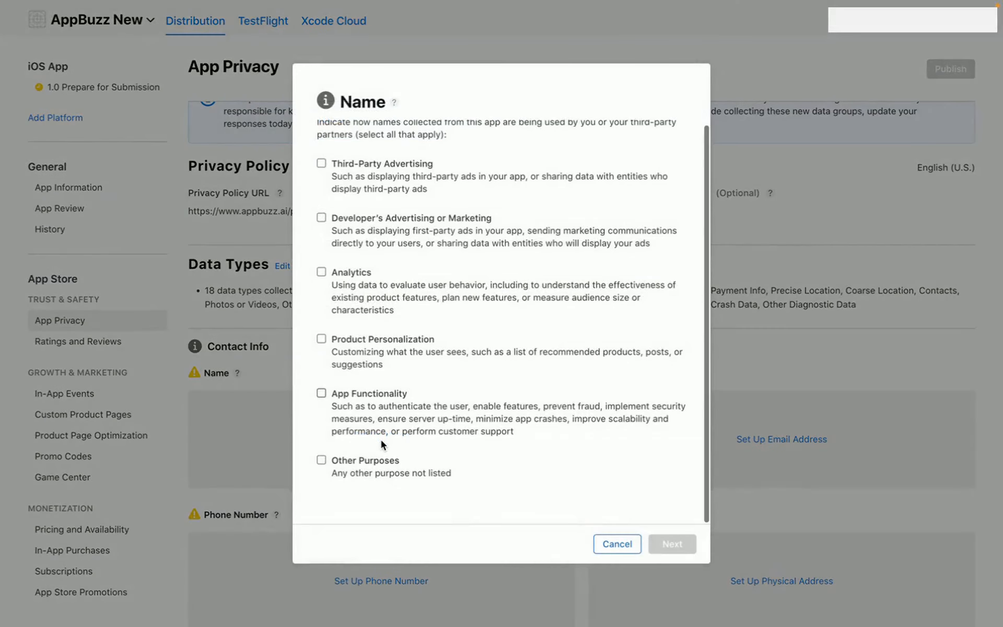
pyautogui.click(321, 463)
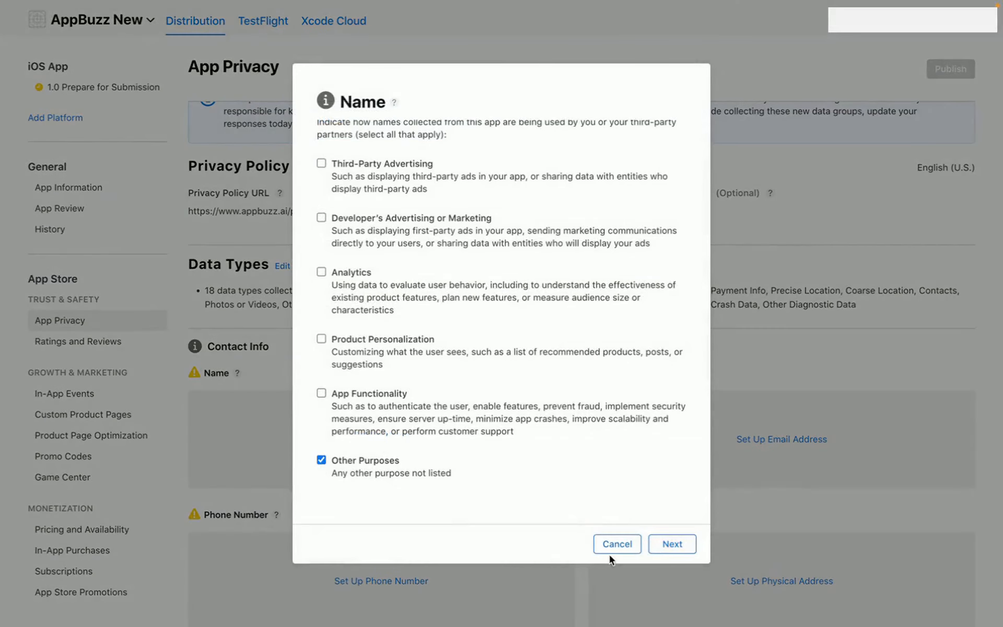
pyautogui.click(674, 544)
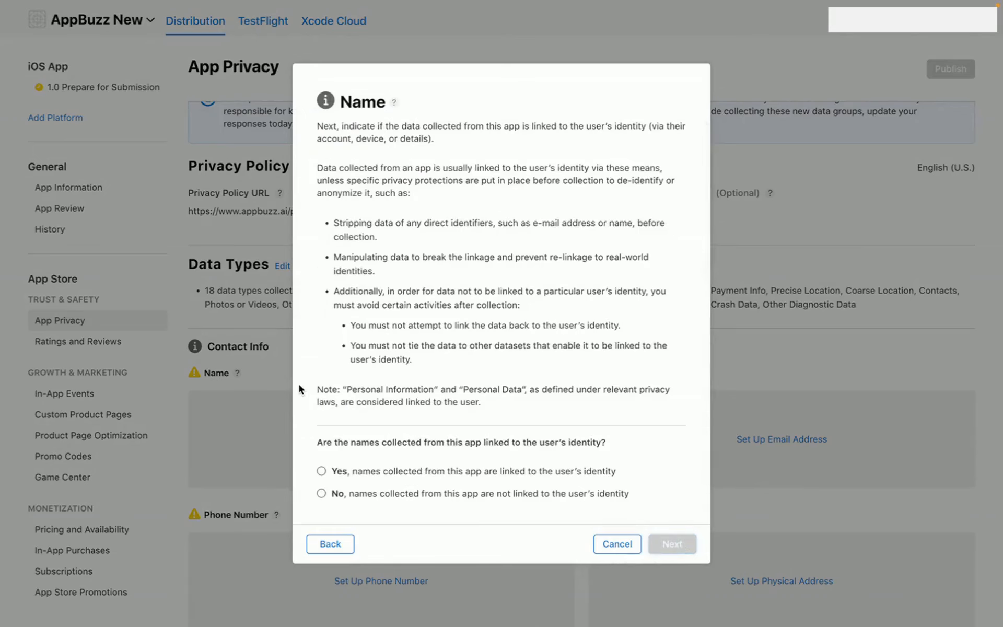
pyautogui.click(321, 471)
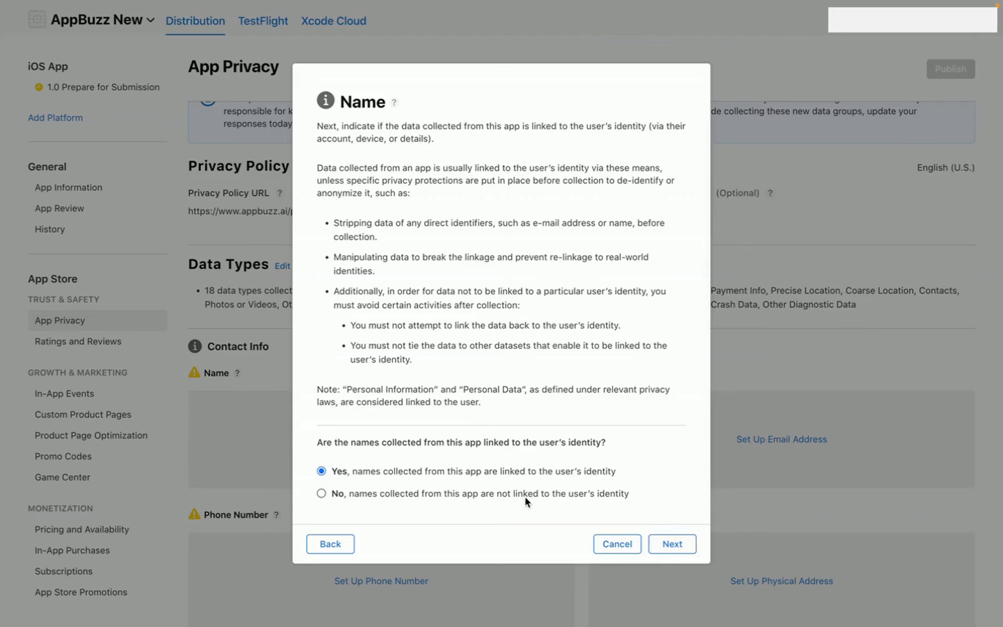
pyautogui.click(663, 544)
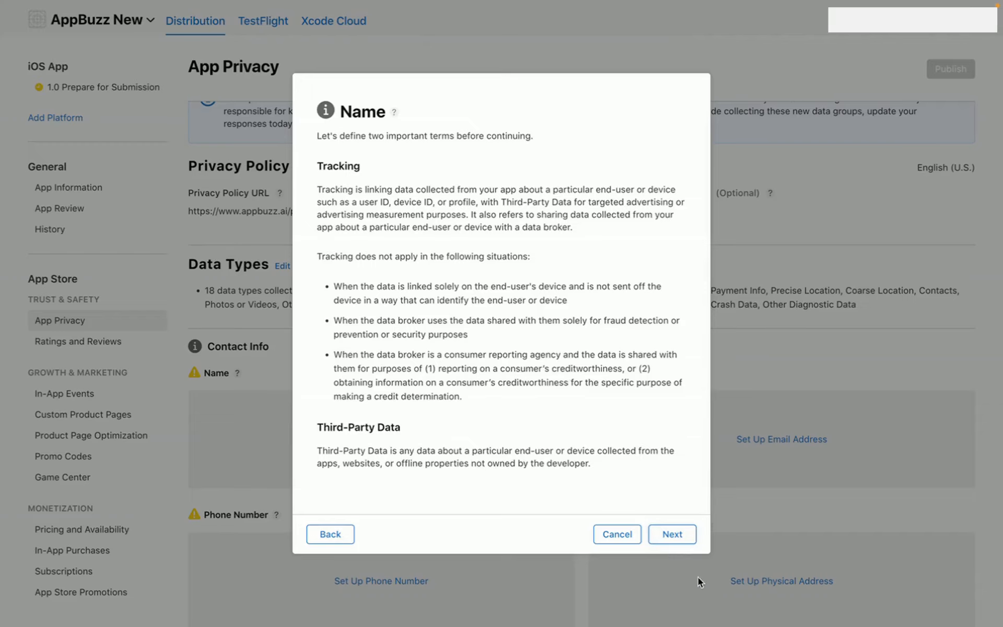
pyautogui.click(673, 535)
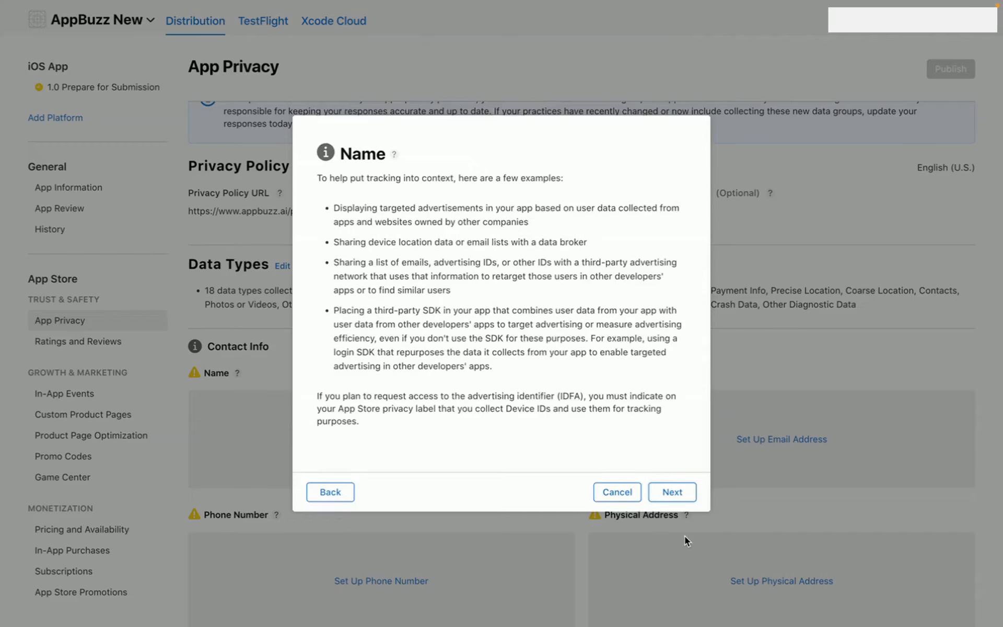
pyautogui.click(680, 496)
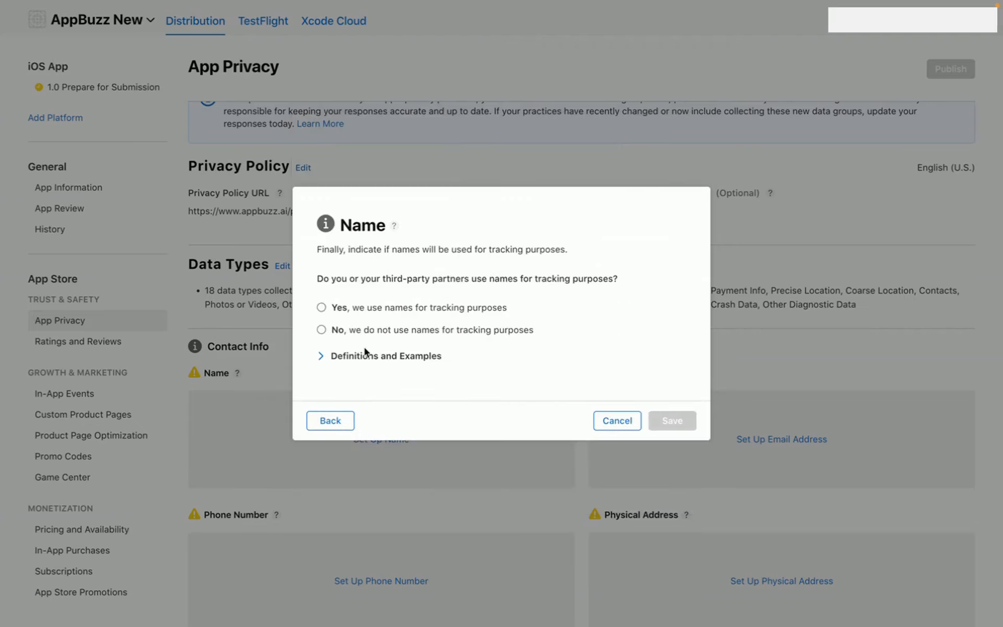
pyautogui.click(321, 329)
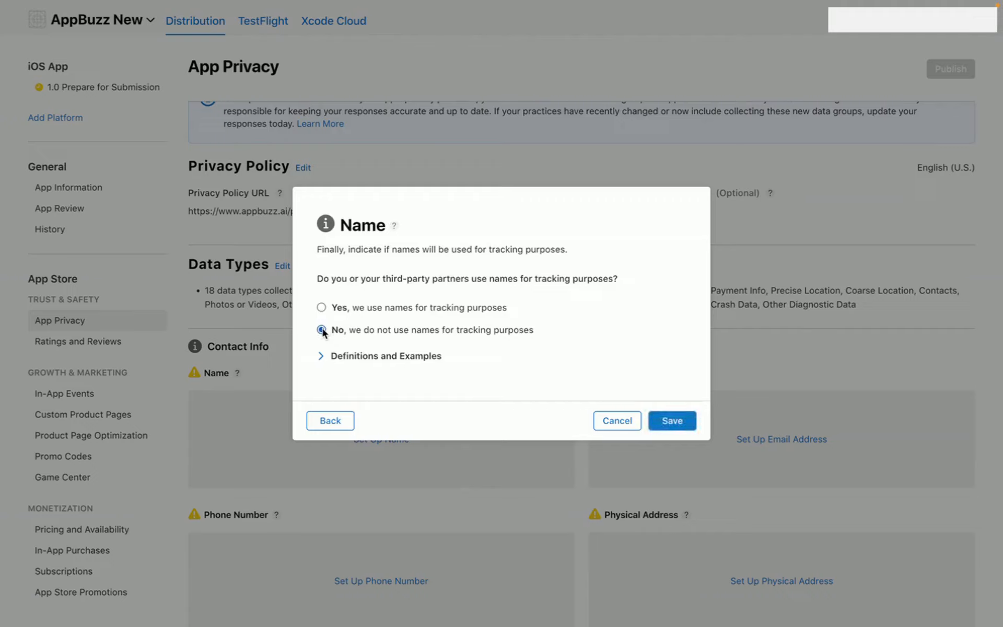
pyautogui.click(672, 420)
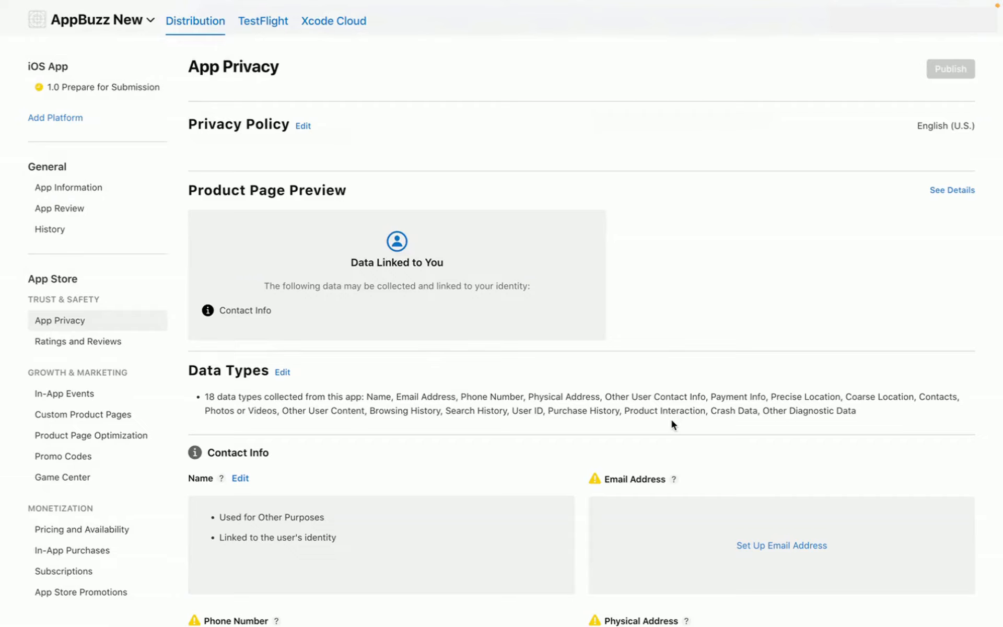
# - Set up Email Address as Other Purposes, linked to identity, used for tracking, and save
pyautogui.scroll(-3, 672, 425)
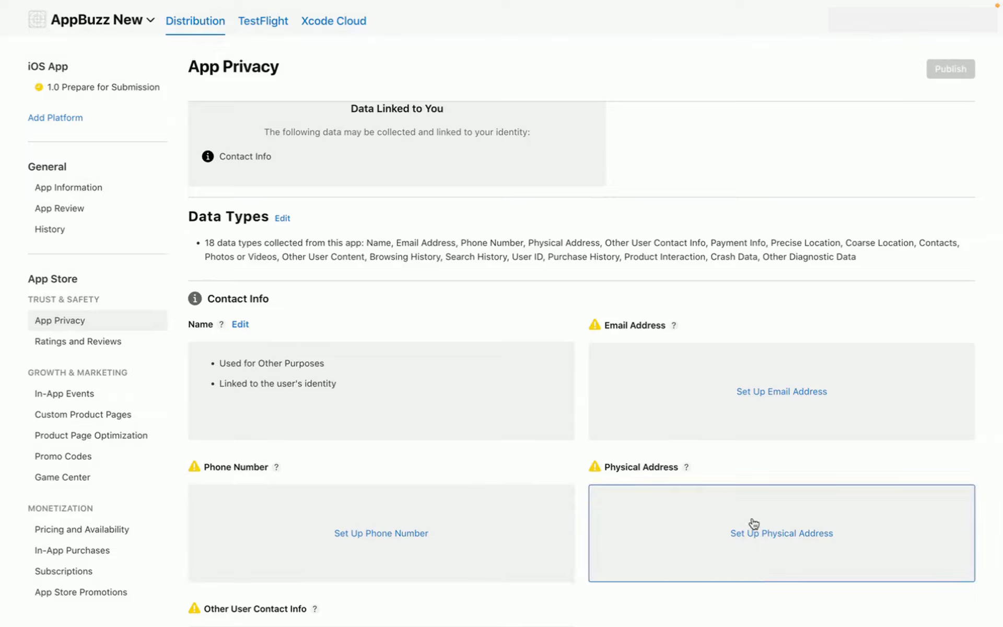
pyautogui.scroll(-2, 752, 525)
pyautogui.scroll(-15, 753, 523)
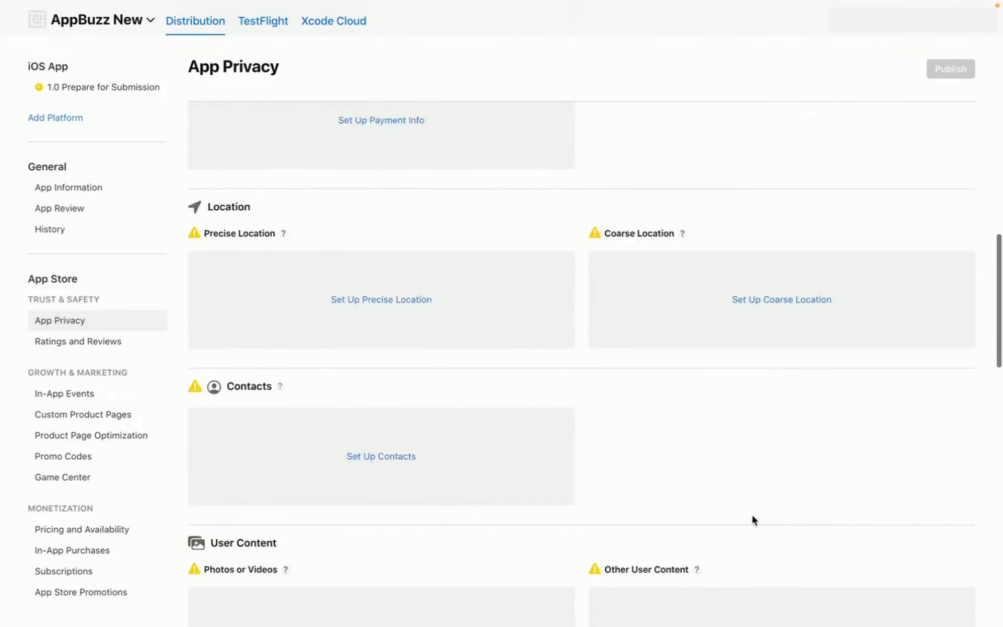
pyautogui.scroll(15, 753, 520)
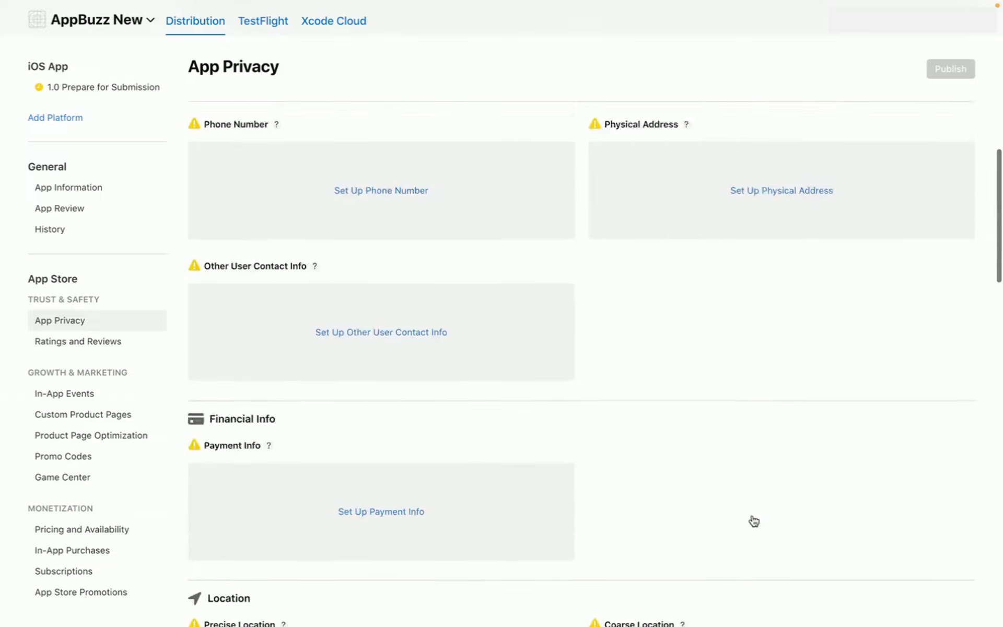
pyautogui.scroll(2, 753, 520)
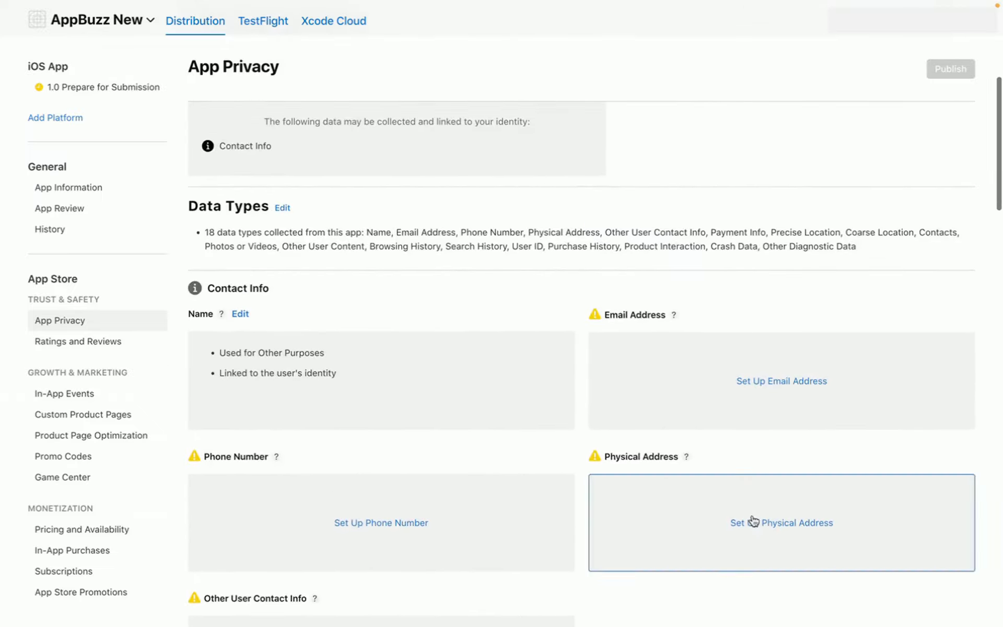
pyautogui.click(803, 385)
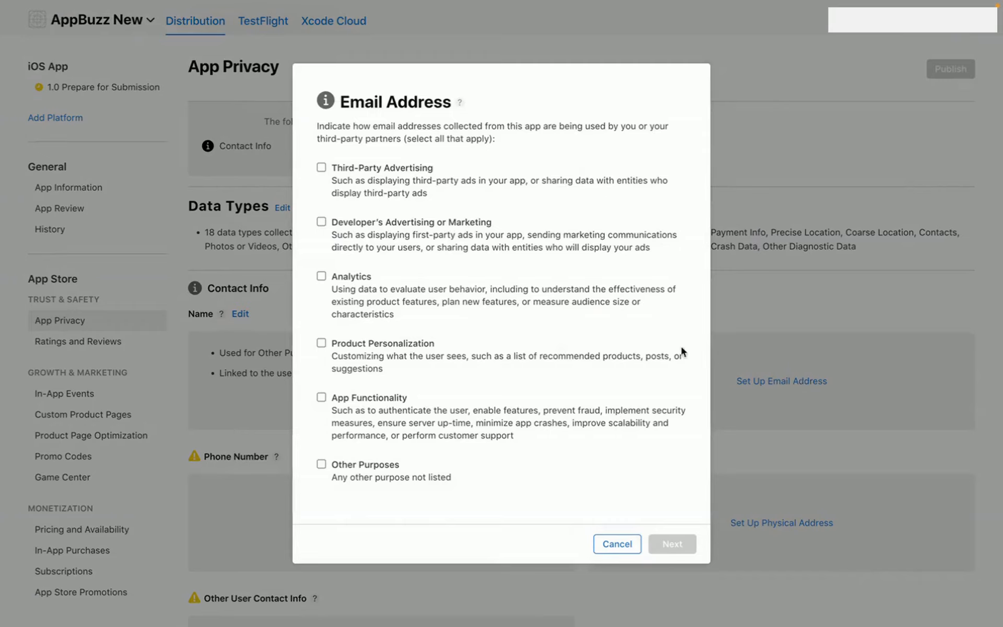
pyautogui.click(321, 464)
pyautogui.click(674, 543)
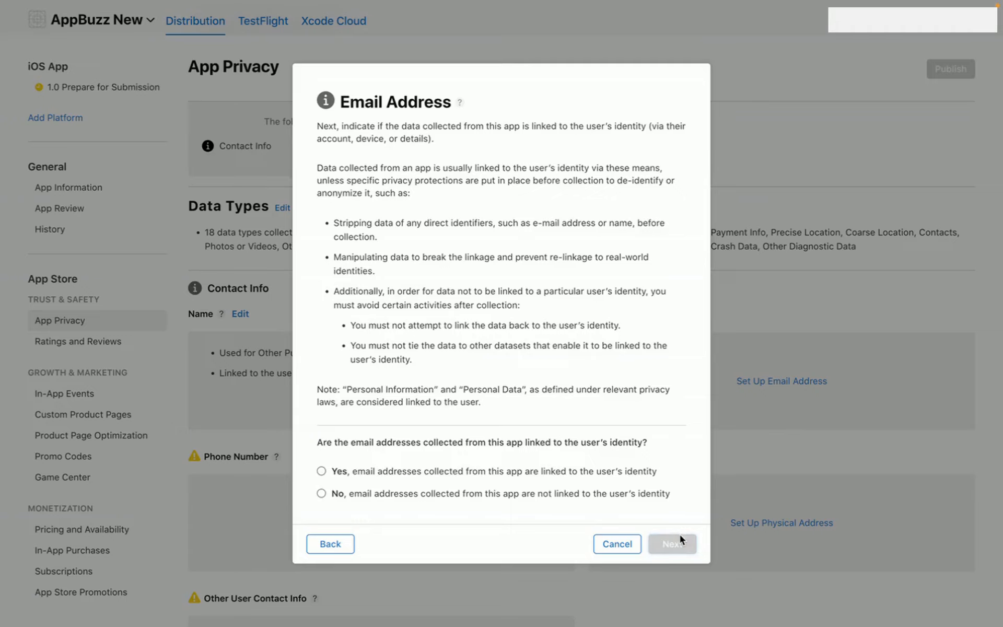
pyautogui.click(322, 471)
pyautogui.click(666, 546)
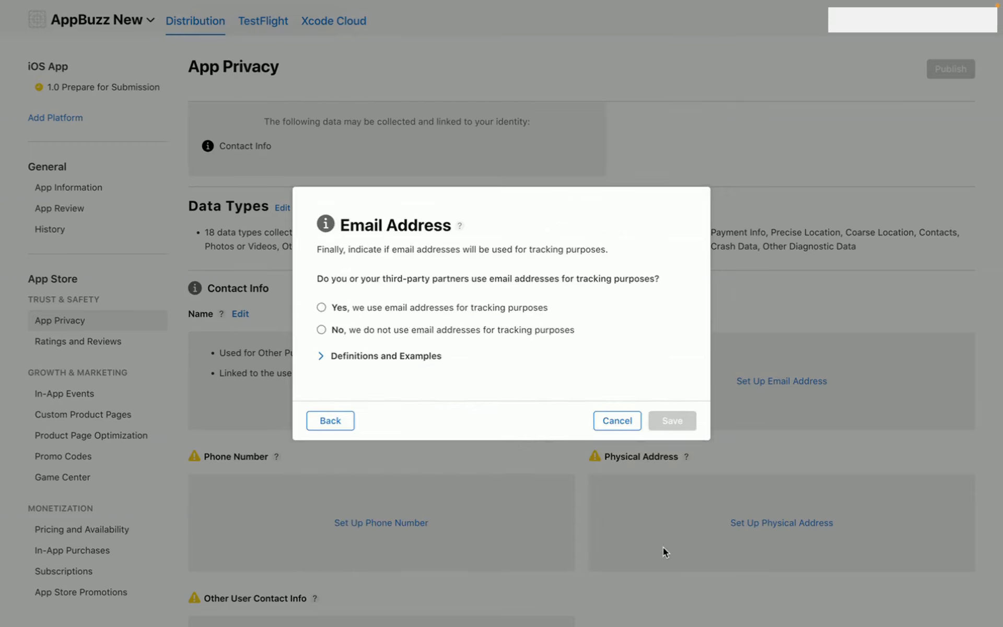
pyautogui.click(389, 308)
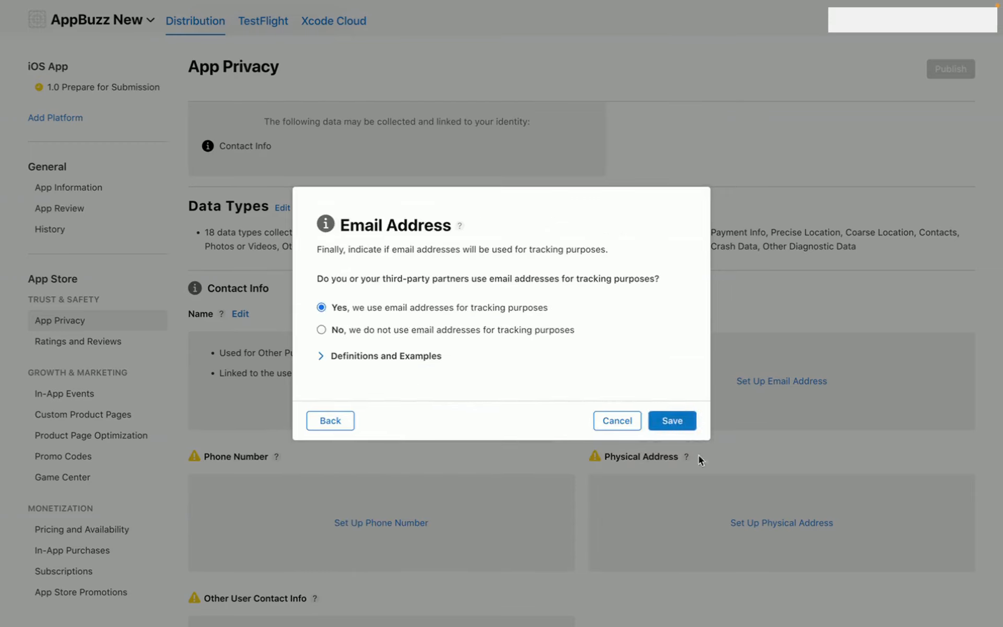
pyautogui.click(681, 429)
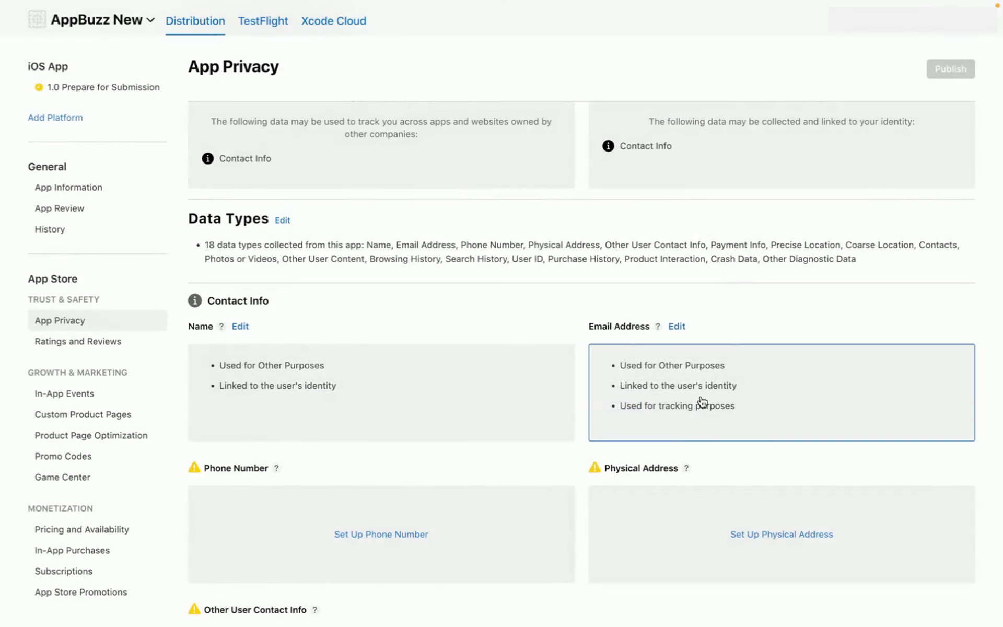
pyautogui.scroll(-5, 702, 401)
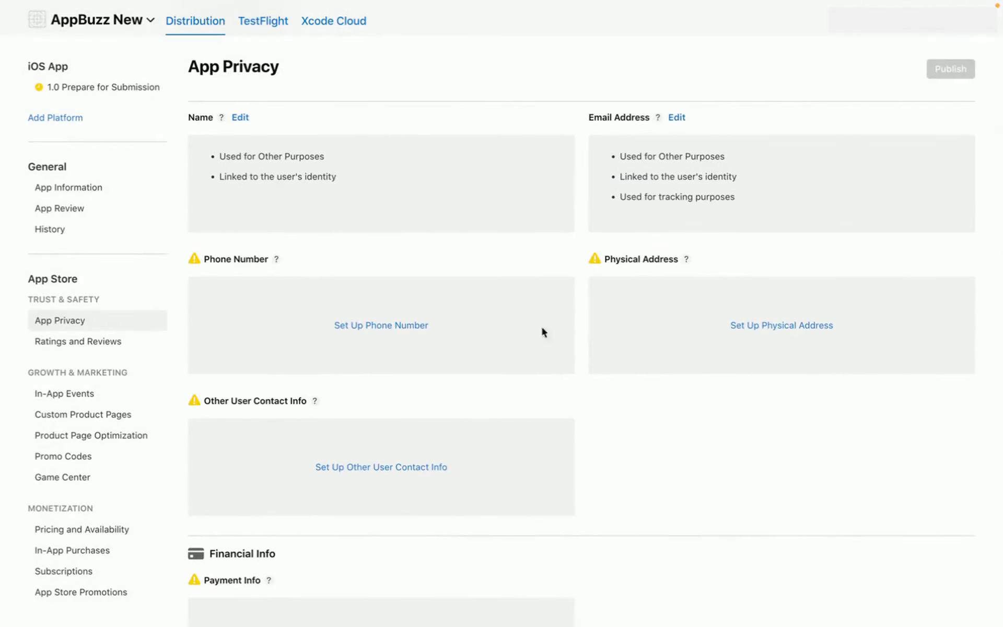
pyautogui.scroll(-10, 386, 304)
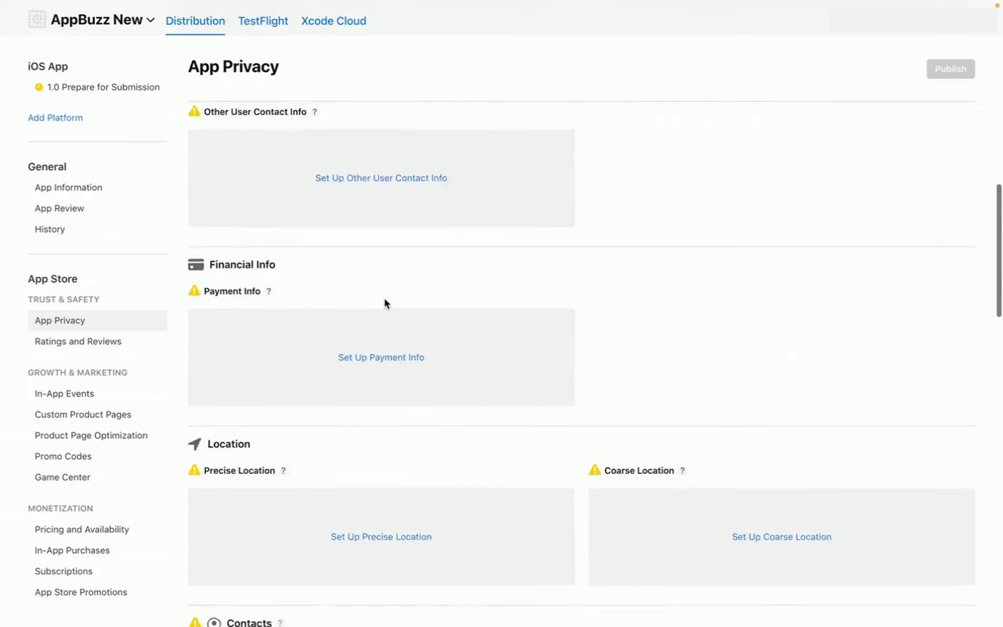
pyautogui.scroll(8, 386, 304)
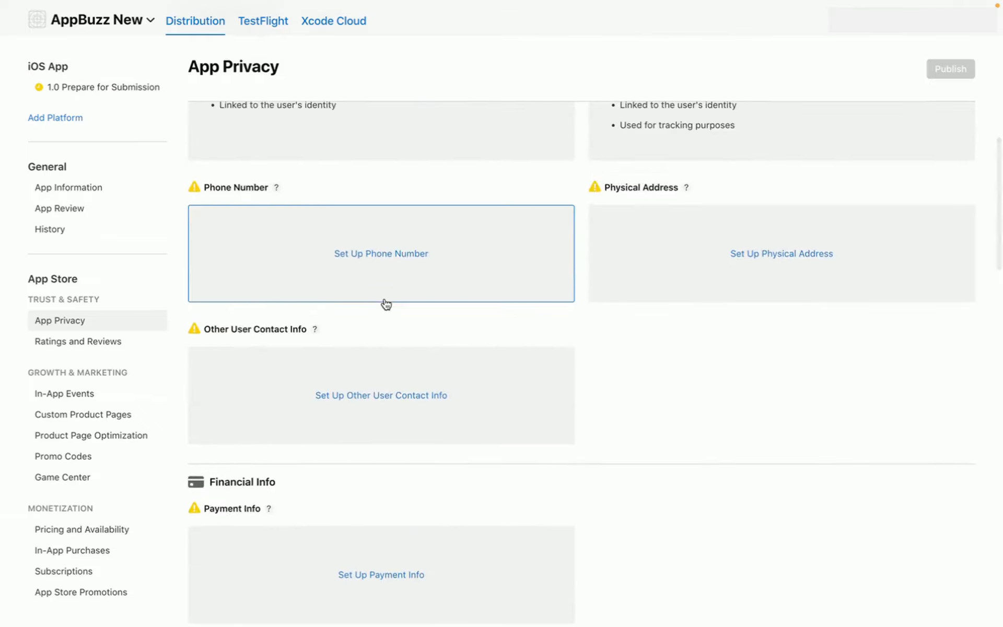
# - Save Phone Number as used for Other Purposes, linked to identity, not used for tracking
pyautogui.click(390, 252)
pyautogui.click(341, 472)
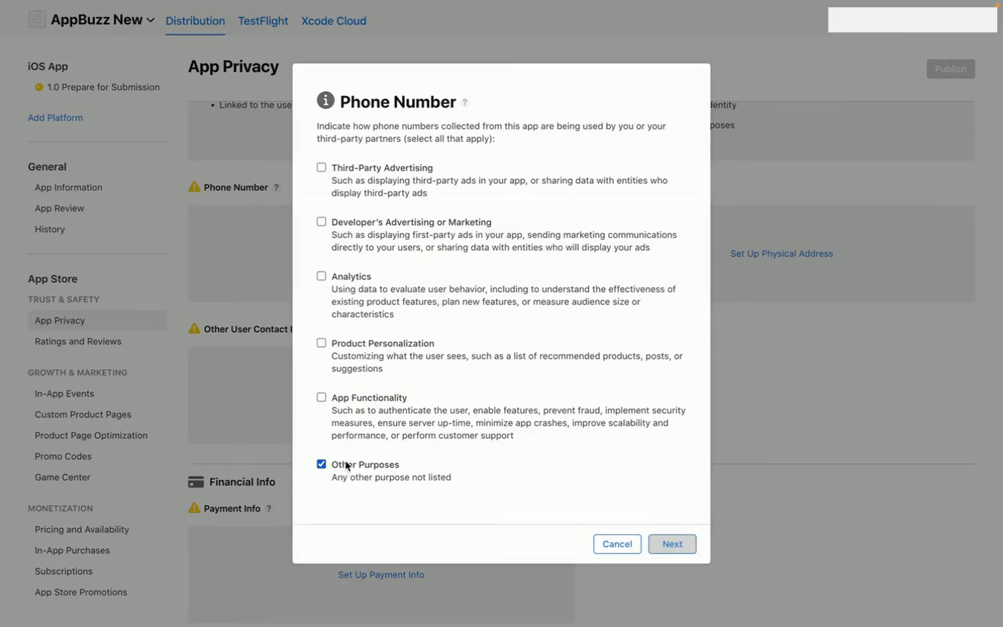
pyautogui.click(669, 543)
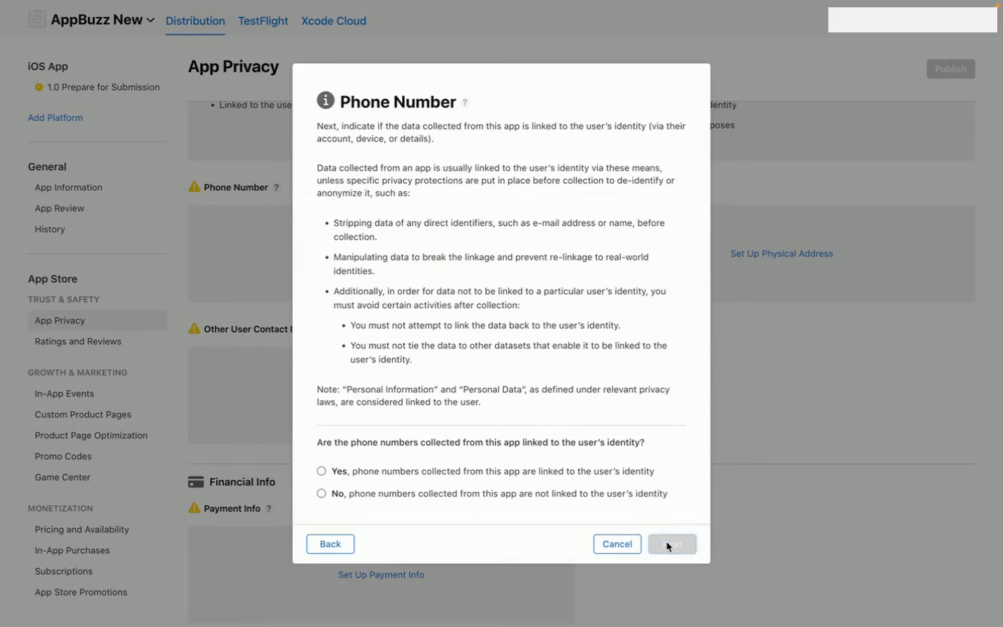
pyautogui.click(368, 472)
pyautogui.click(672, 543)
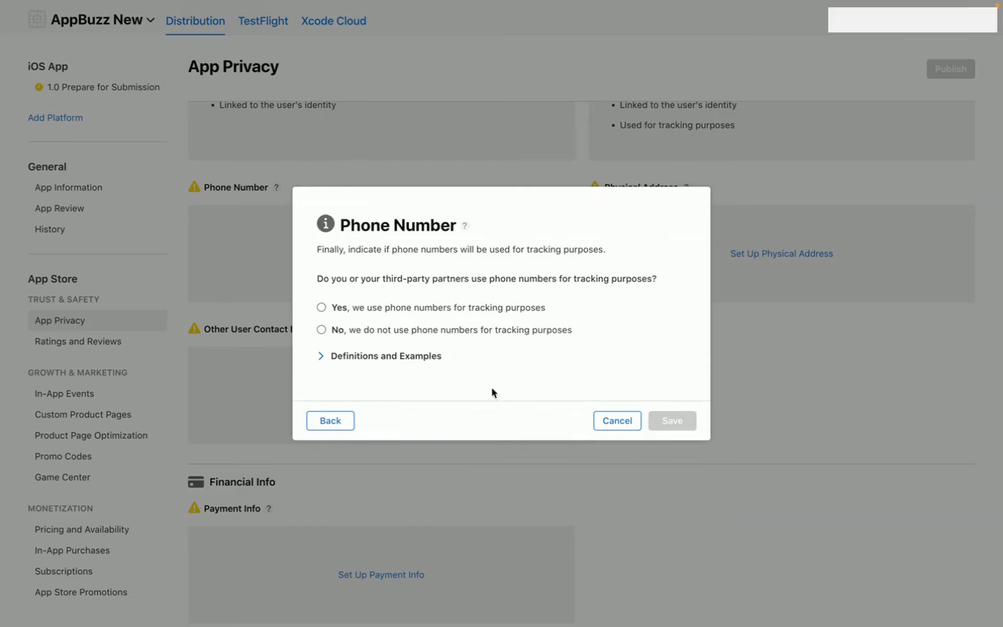
pyautogui.click(359, 329)
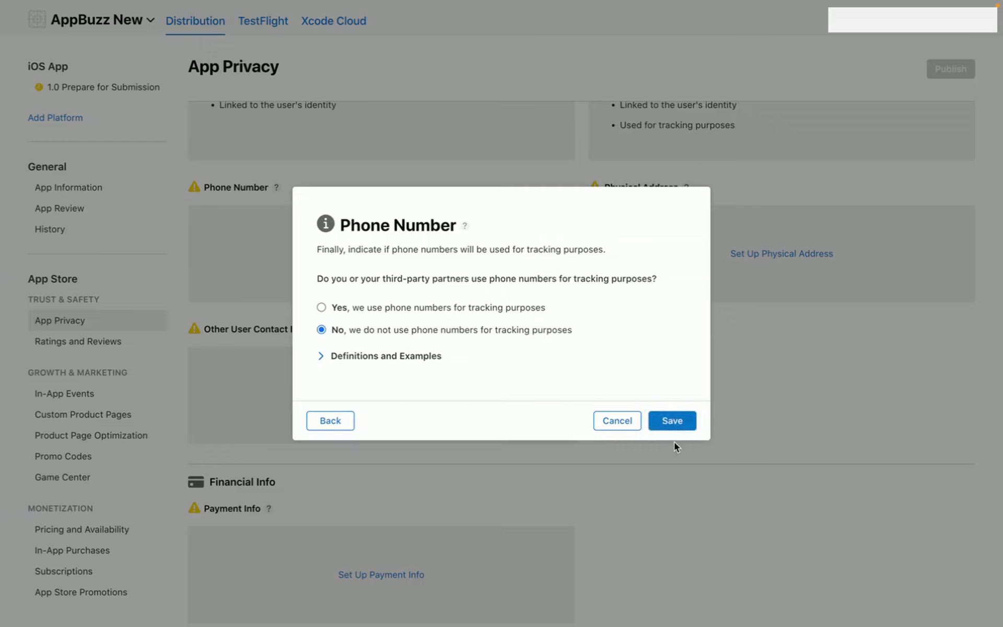
pyautogui.click(663, 419)
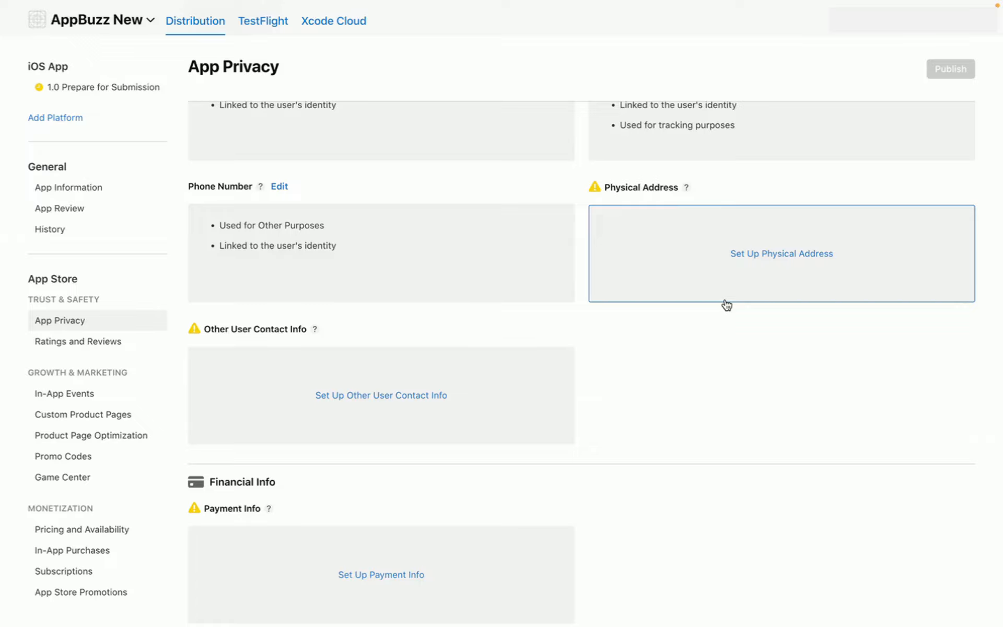
# - Save Physical Address the same way, then start Other User Contact Info with Other Purposes
pyautogui.click(731, 276)
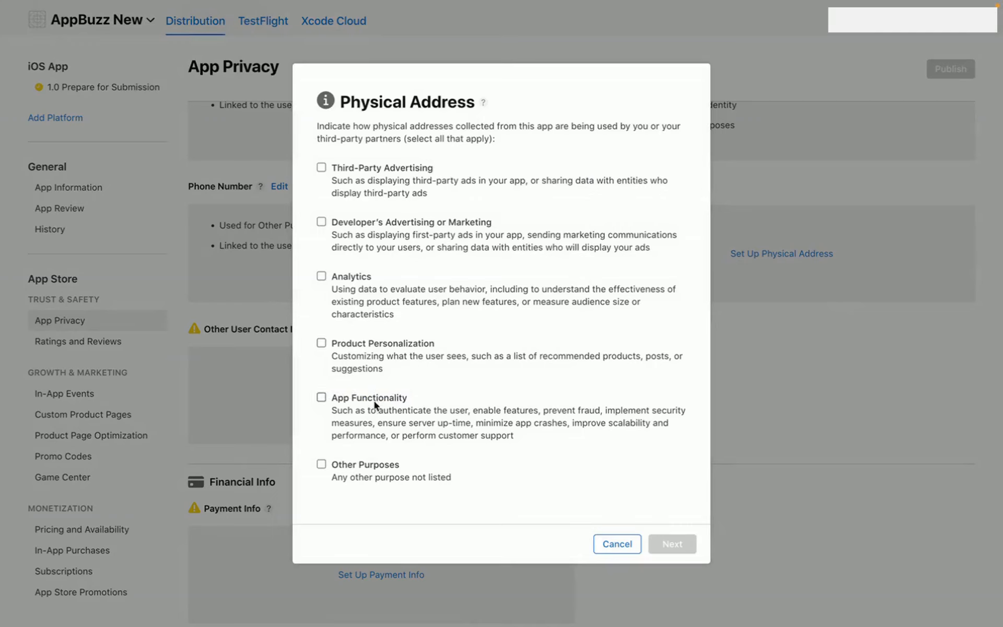
pyautogui.click(321, 464)
pyautogui.click(669, 543)
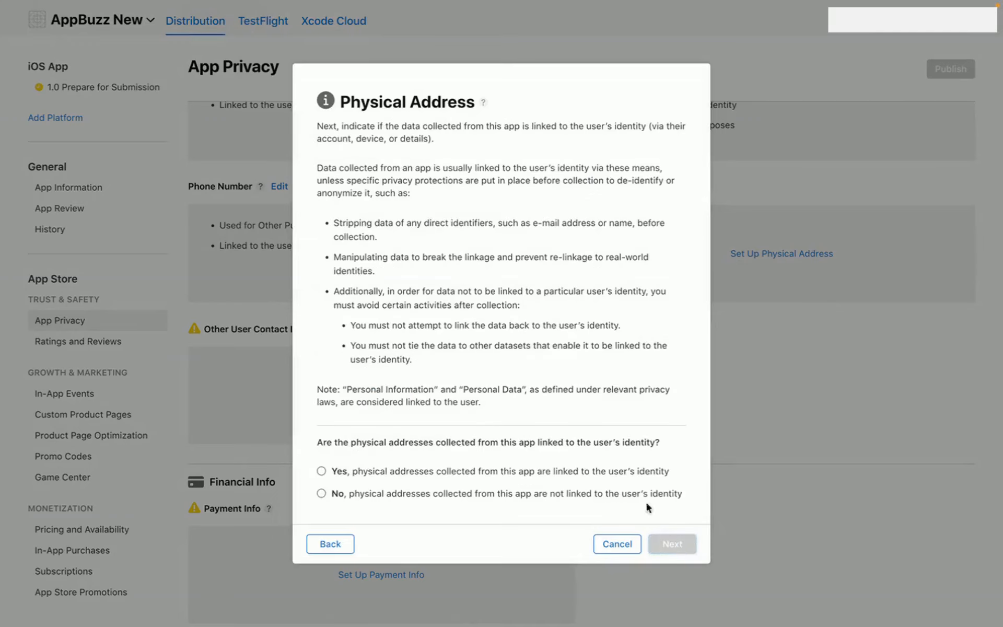
pyautogui.click(384, 471)
pyautogui.click(672, 543)
pyautogui.click(409, 329)
pyautogui.click(668, 418)
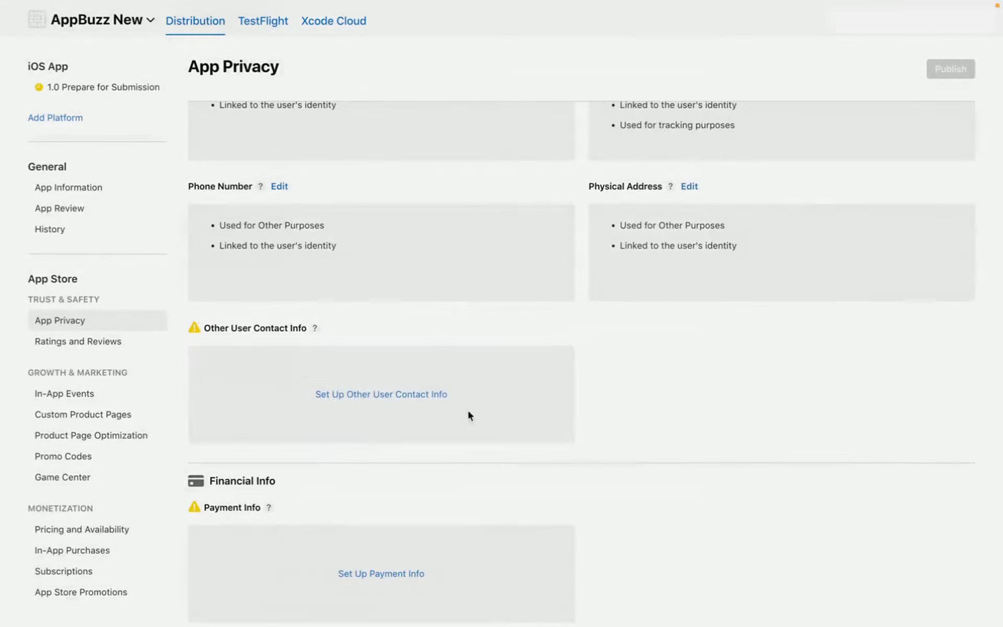
pyautogui.click(412, 394)
pyautogui.click(321, 464)
# - Finish Other User Contact Info and set Payment Info as other purposes, identity-linked, not tracked
pyautogui.click(672, 543)
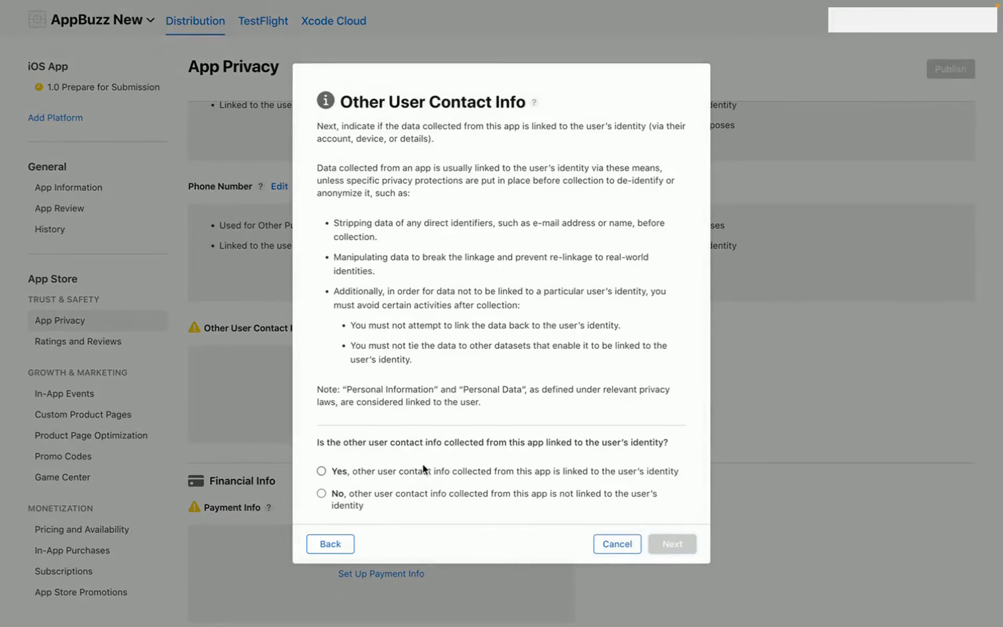
pyautogui.click(321, 471)
pyautogui.click(672, 544)
pyautogui.click(425, 335)
pyautogui.click(653, 424)
pyautogui.scroll(-3, 374, 410)
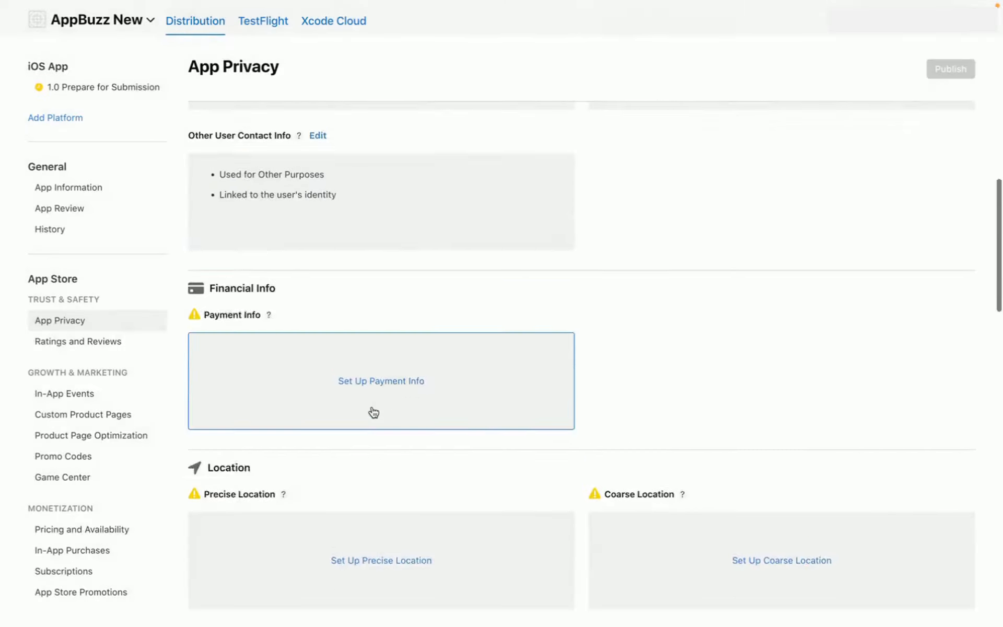
pyautogui.click(379, 381)
pyautogui.click(322, 463)
pyautogui.click(672, 543)
pyautogui.click(322, 471)
pyautogui.click(672, 544)
pyautogui.click(322, 387)
pyautogui.click(674, 418)
# - Set Precise Location as other purposes, linked to identity, not tracked, correcting the linkage answer
pyautogui.scroll(-3, 520, 470)
pyautogui.click(381, 417)
pyautogui.click(321, 464)
pyautogui.click(672, 544)
pyautogui.click(321, 493)
pyautogui.click(672, 544)
pyautogui.click(331, 418)
pyautogui.click(672, 544)
pyautogui.click(432, 329)
pyautogui.click(672, 423)
# - Set Coarse Location and Contacts as other purposes, linked to identity, not used for tracking
pyautogui.click(782, 427)
pyautogui.click(372, 463)
pyautogui.click(672, 544)
pyautogui.click(321, 471)
pyautogui.click(672, 543)
pyautogui.click(321, 329)
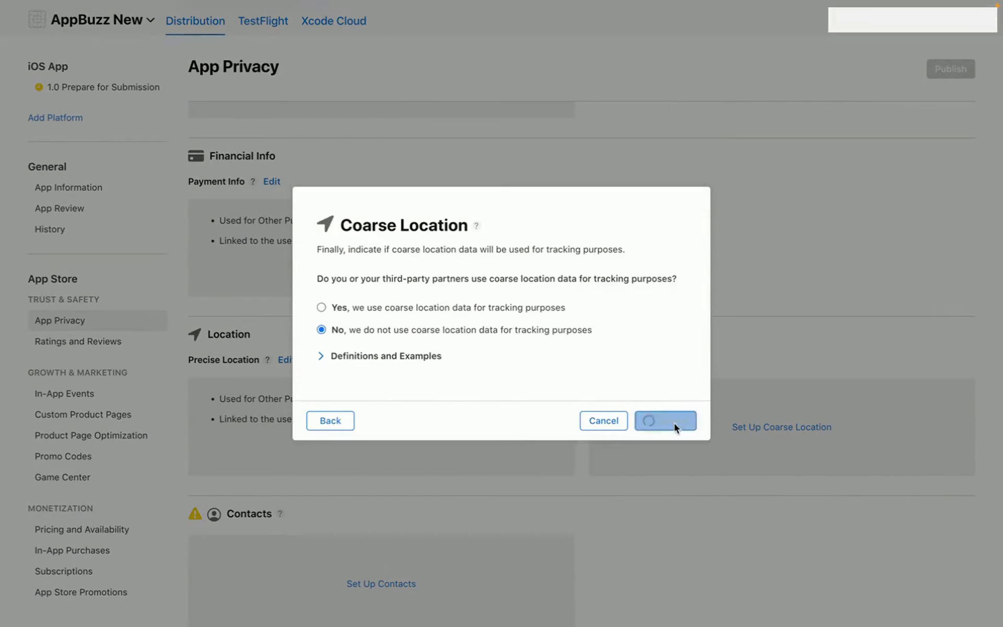
pyautogui.click(672, 423)
pyautogui.scroll(-5, 589, 491)
pyautogui.click(381, 343)
pyautogui.click(321, 464)
pyautogui.click(672, 544)
pyautogui.click(432, 493)
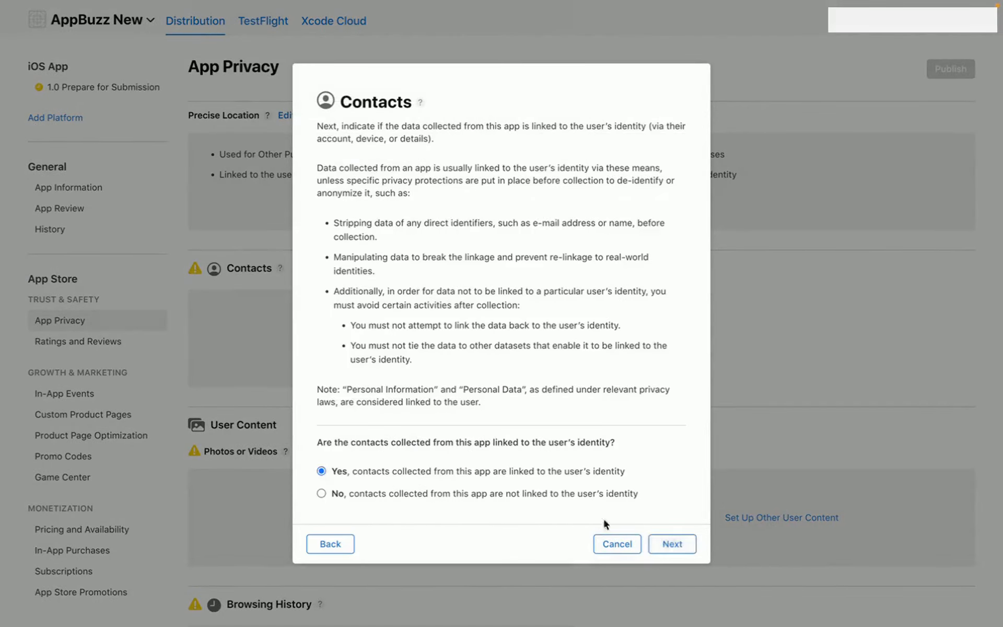
pyautogui.click(672, 544)
pyautogui.click(384, 329)
pyautogui.click(672, 420)
# - Set Photos or Videos and Other User Content as other purposes, identity-linked, not tracked
pyautogui.click(381, 517)
pyautogui.click(321, 466)
pyautogui.click(672, 543)
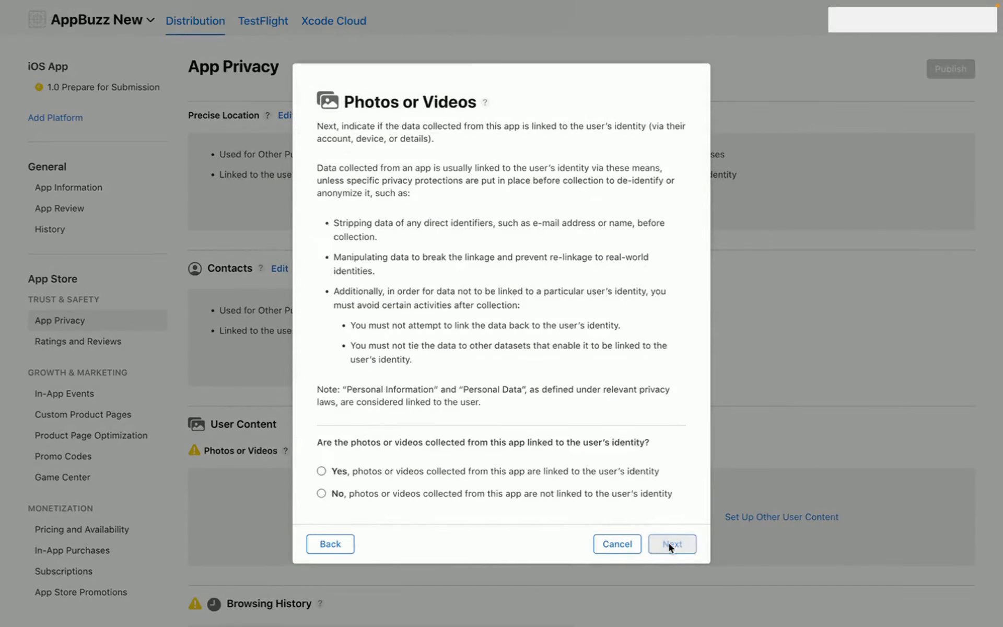
pyautogui.click(321, 472)
pyautogui.click(672, 543)
pyautogui.click(321, 327)
pyautogui.click(672, 419)
pyautogui.scroll(-4, 682, 422)
pyautogui.click(757, 316)
pyautogui.click(321, 464)
pyautogui.click(672, 544)
pyautogui.click(321, 471)
pyautogui.click(672, 544)
pyautogui.click(321, 329)
pyautogui.click(672, 419)
# - Set Browsing History and Search History as other purposes, identity-linked, not tracked
pyautogui.scroll(-4, 366, 272)
pyautogui.click(366, 271)
pyautogui.click(322, 463)
pyautogui.click(672, 544)
pyautogui.click(321, 471)
pyautogui.click(673, 543)
pyautogui.click(321, 329)
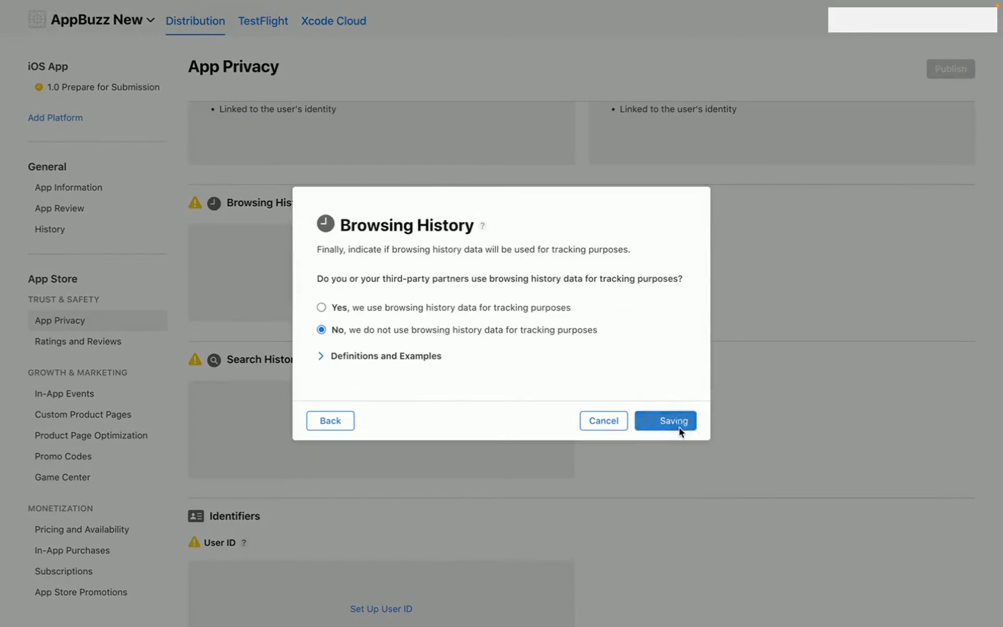
pyautogui.click(672, 419)
pyautogui.scroll(-4, 615, 504)
pyautogui.click(381, 269)
pyautogui.click(321, 464)
pyautogui.click(672, 544)
pyautogui.click(322, 471)
pyautogui.click(672, 544)
pyautogui.click(321, 329)
pyautogui.click(672, 421)
# - Set User ID and Purchase History as other purposes, identity-linked, not tracked
pyautogui.click(421, 477)
pyautogui.click(321, 464)
pyautogui.click(672, 544)
pyautogui.click(450, 471)
pyautogui.click(672, 543)
pyautogui.click(440, 330)
pyautogui.click(672, 421)
pyautogui.scroll(-3, 661, 413)
pyautogui.click(381, 453)
pyautogui.click(321, 464)
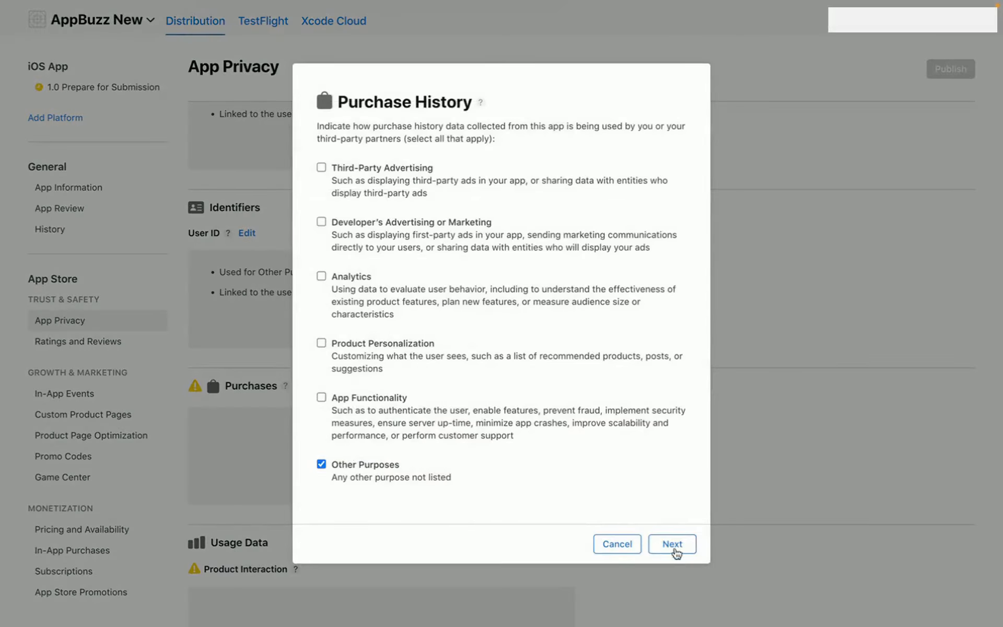
pyautogui.click(672, 543)
pyautogui.click(531, 471)
pyautogui.click(672, 544)
pyautogui.click(321, 328)
pyautogui.click(672, 421)
# - Set Product Interaction and Crash Data as other purposes, identity-linked, not tracked
pyautogui.scroll(-3, 403, 506)
pyautogui.click(381, 406)
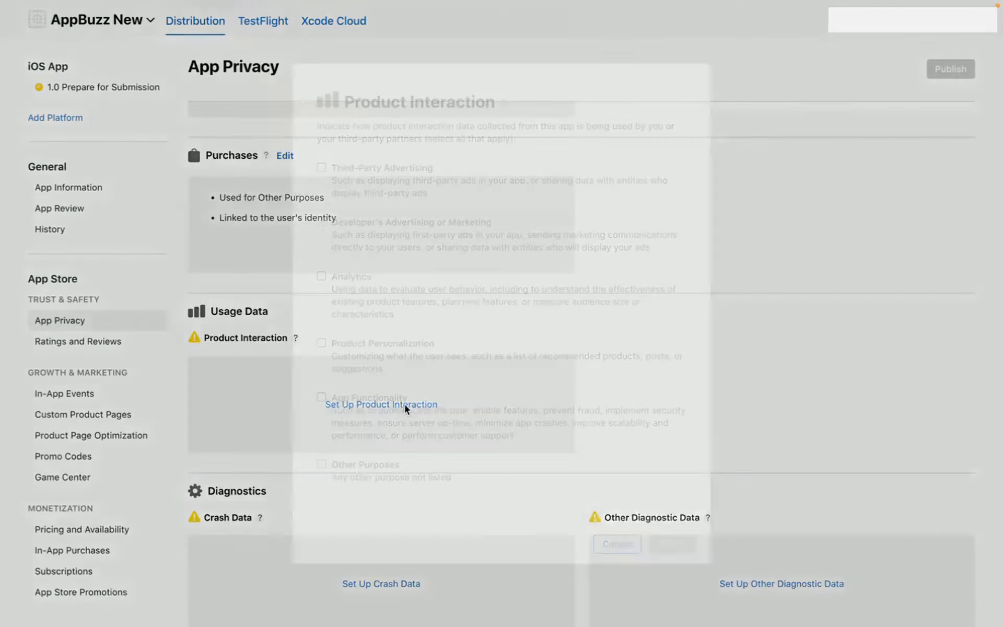
pyautogui.click(322, 463)
pyautogui.click(672, 544)
pyautogui.click(562, 503)
pyautogui.click(672, 544)
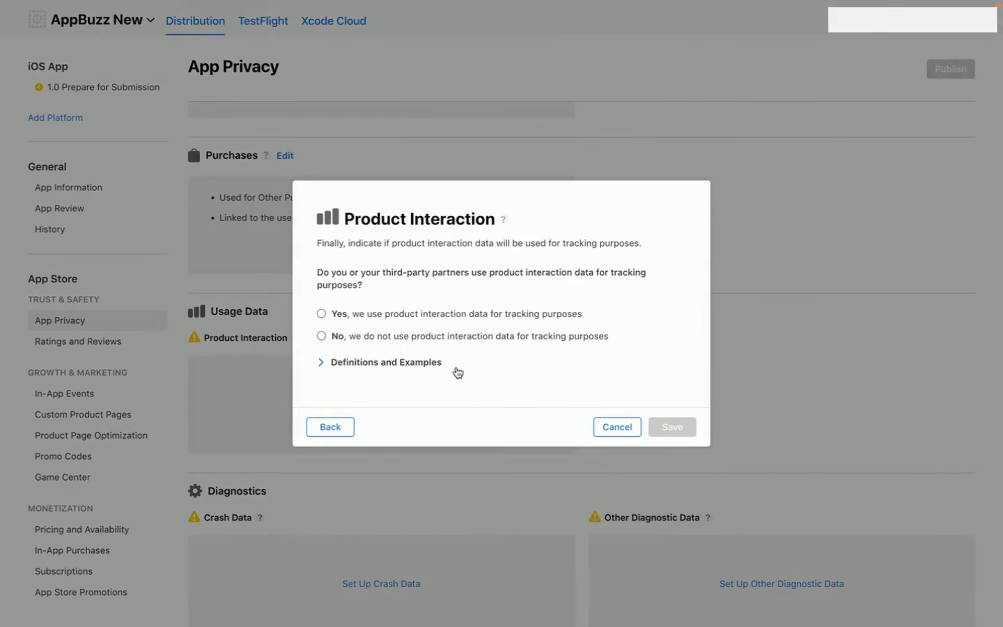
pyautogui.click(321, 336)
pyautogui.click(672, 427)
pyautogui.scroll(-3, 674, 438)
pyautogui.click(381, 451)
pyautogui.click(321, 464)
pyautogui.click(672, 544)
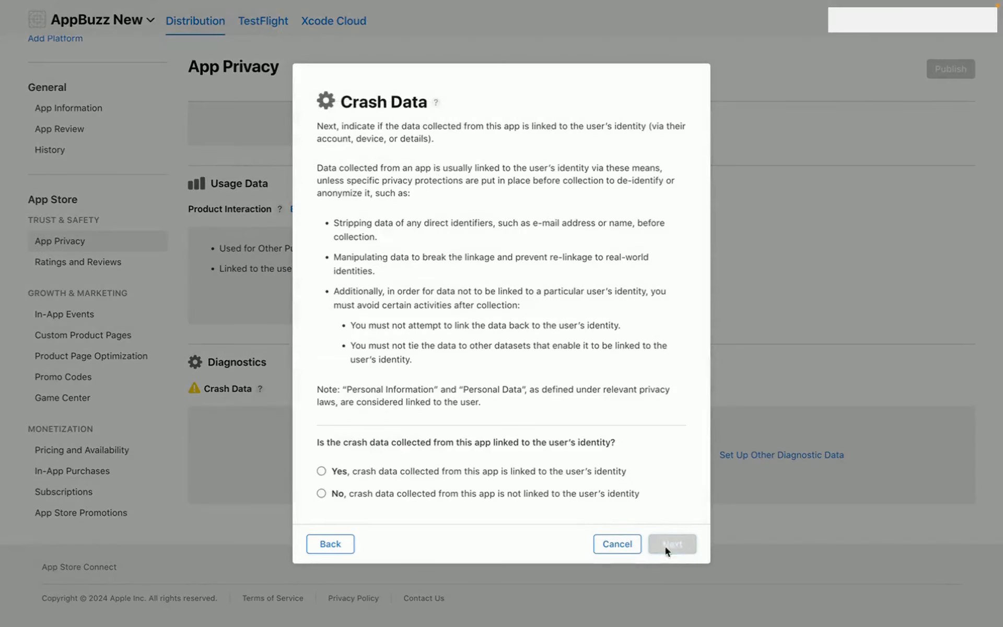
pyautogui.click(616, 471)
pyautogui.click(673, 544)
pyautogui.click(321, 329)
pyautogui.click(673, 423)
# - Set Other Diagnostic Data as other purposes, linked to identity, not used for tracking
pyautogui.click(781, 478)
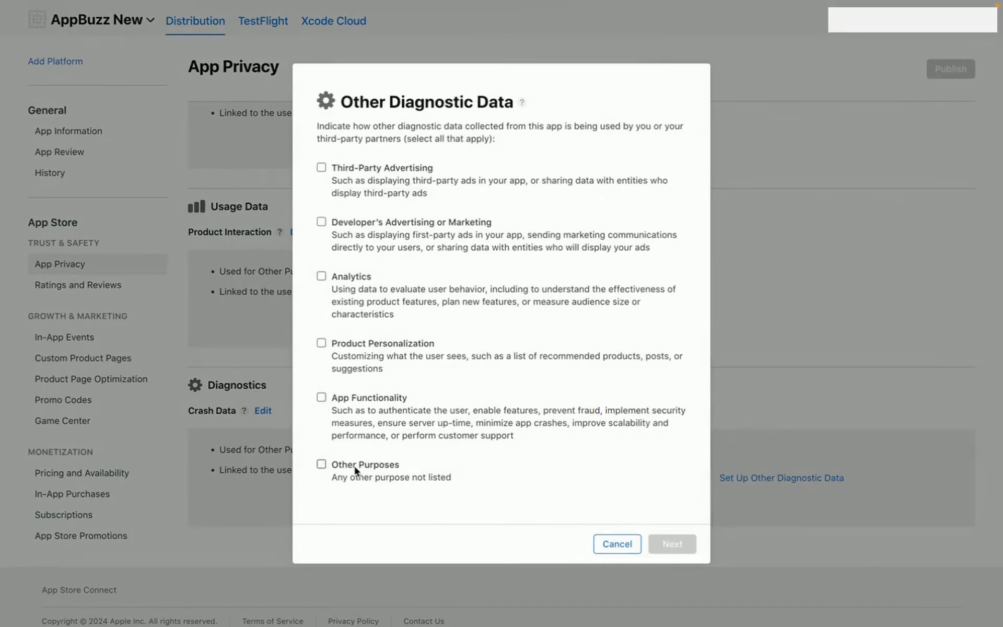
pyautogui.click(321, 464)
pyautogui.click(672, 543)
pyautogui.click(321, 470)
pyautogui.click(672, 544)
pyautogui.click(322, 329)
pyautogui.click(672, 423)
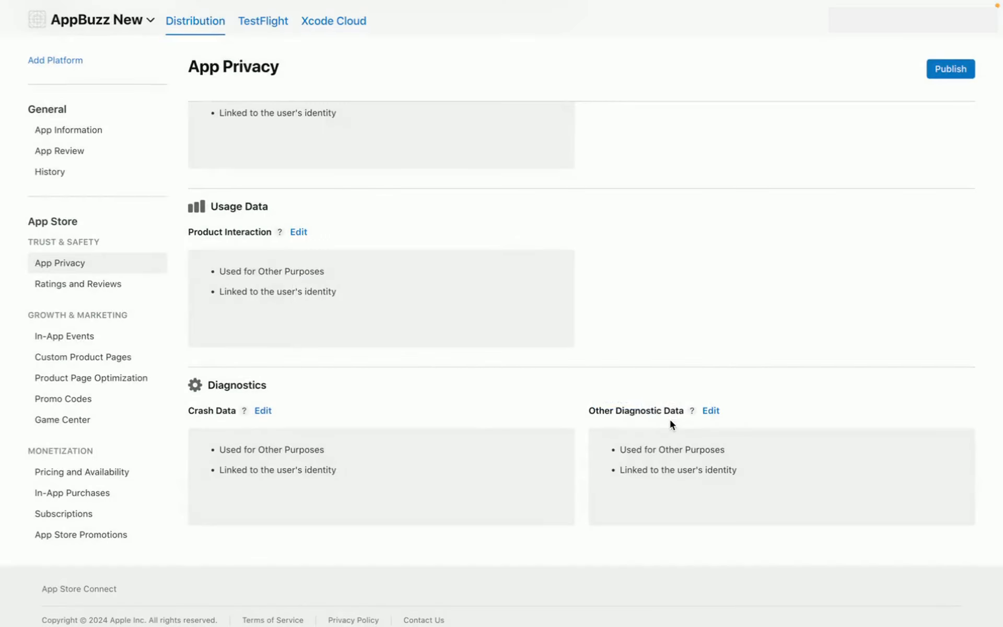
# - Publish the App Privacy responses, confirming in the dialog, then go to Pricing and Availability
pyautogui.scroll(20, 669, 418)
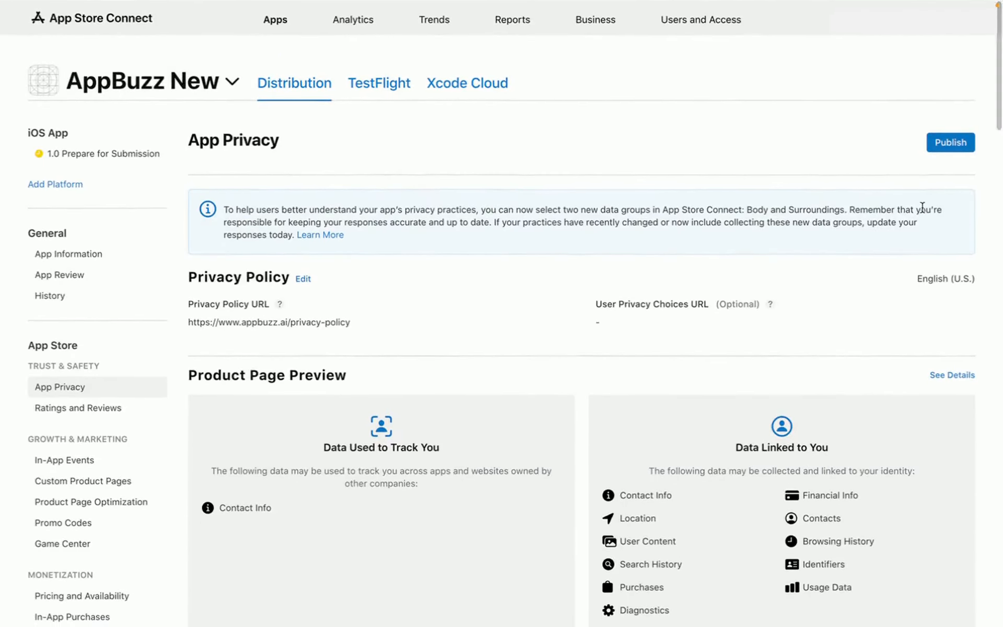
pyautogui.click(959, 149)
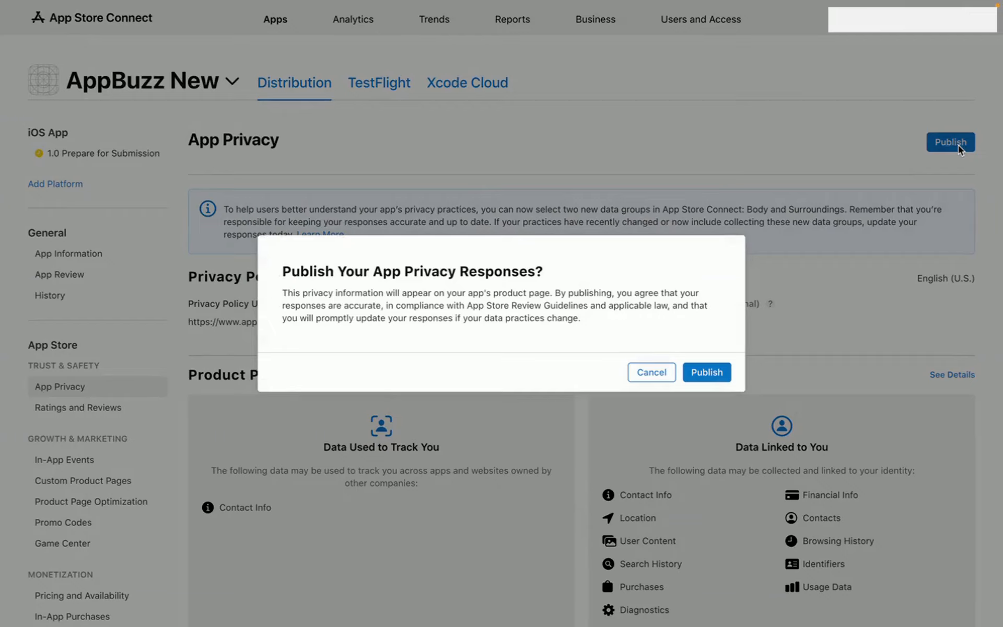
pyautogui.click(720, 370)
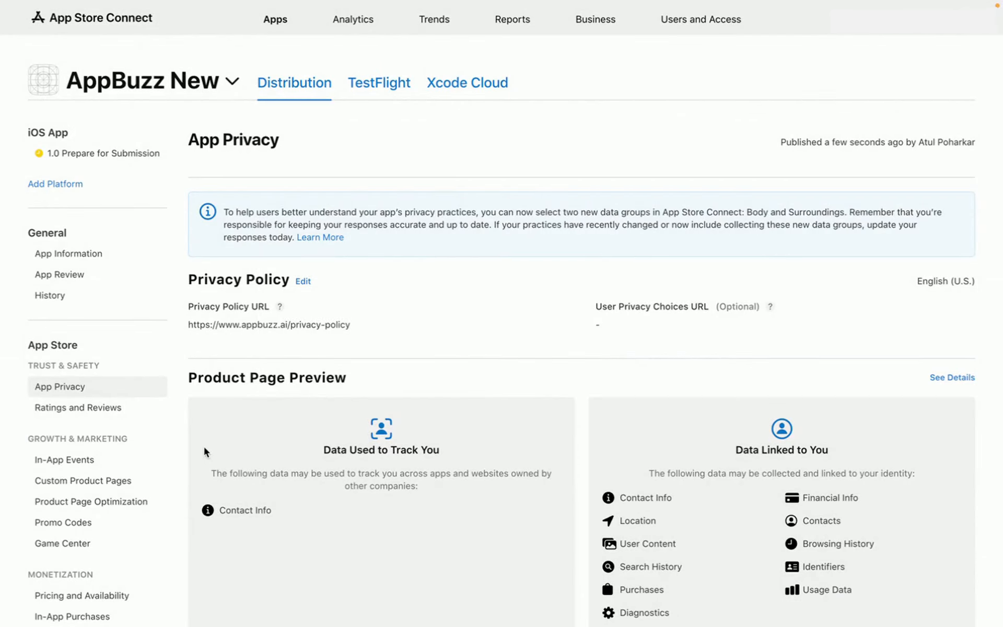
pyautogui.scroll(-2, 148, 524)
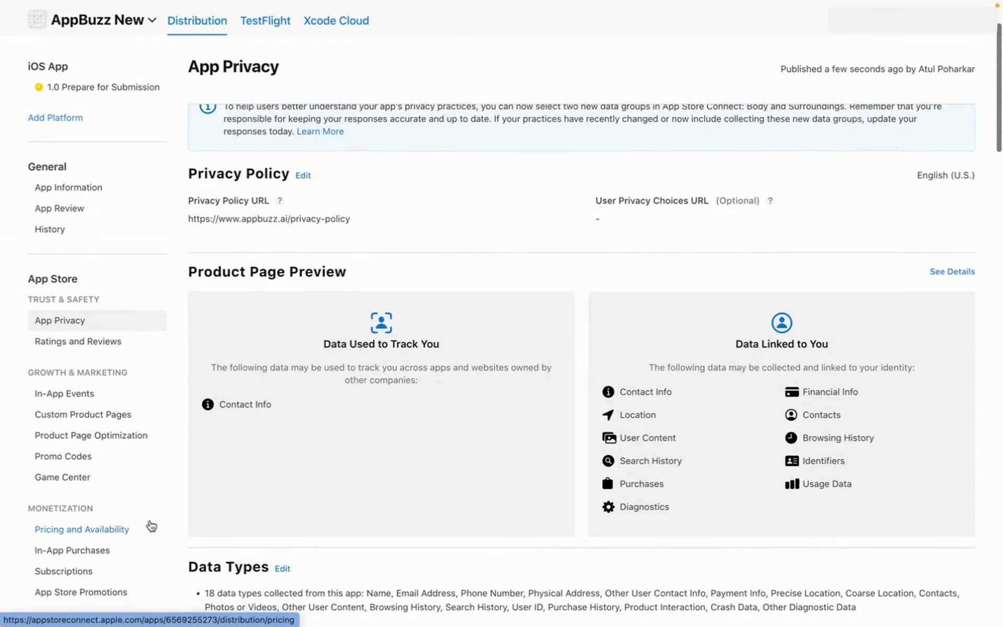
pyautogui.click(121, 533)
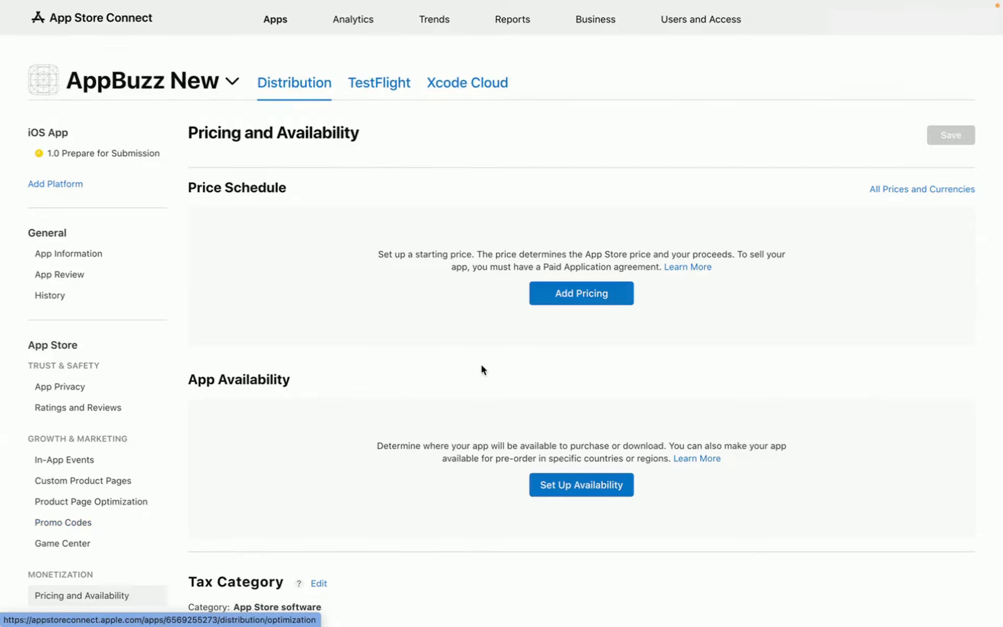
# - Add a $0.00 price with United States (USD) as base and confirm it for all regions
pyautogui.click(554, 293)
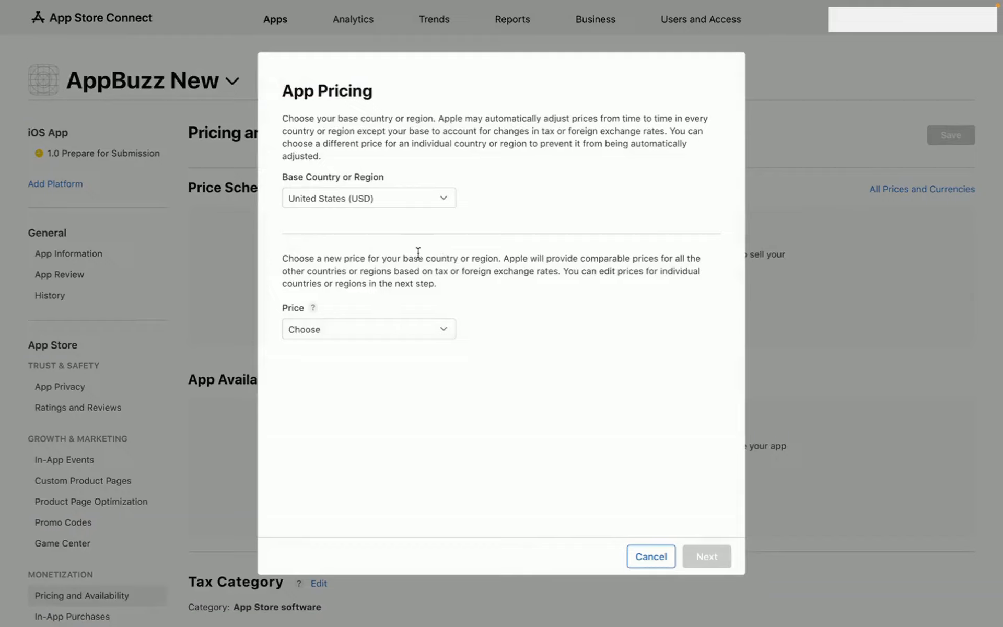
pyautogui.click(448, 200)
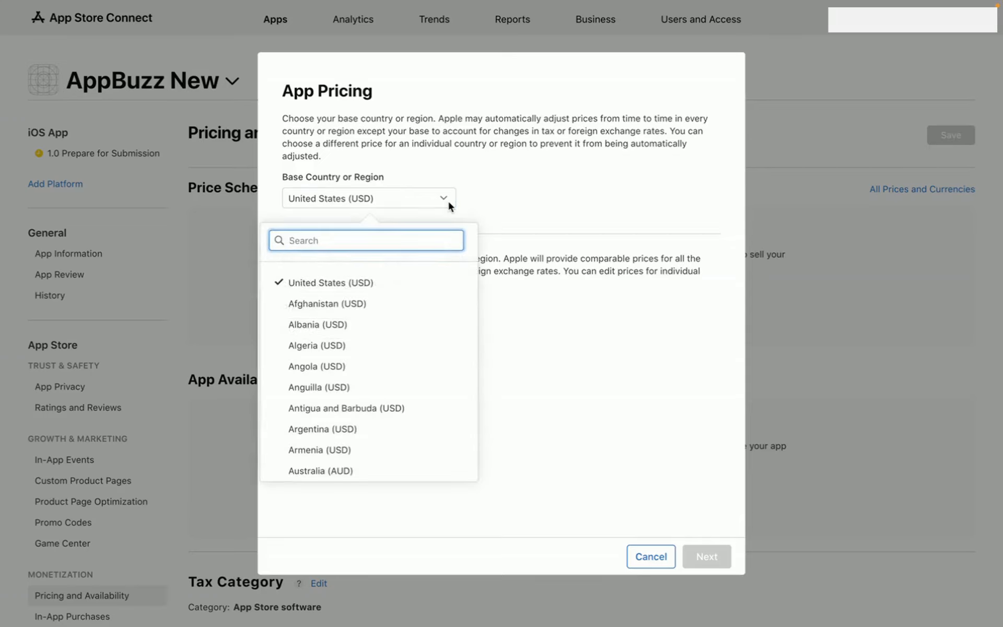
pyautogui.click(506, 199)
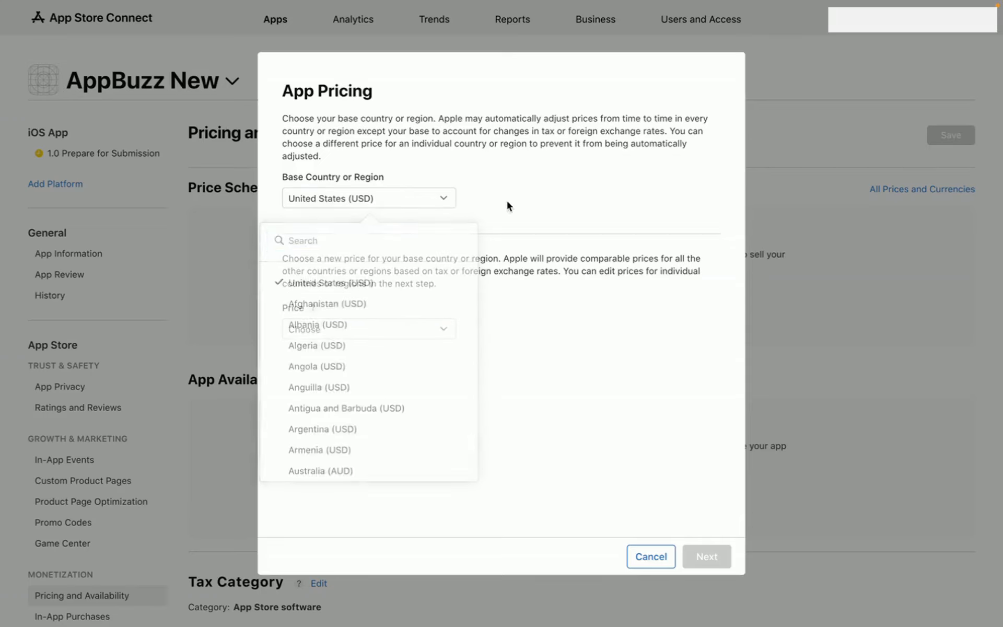
pyautogui.click(353, 337)
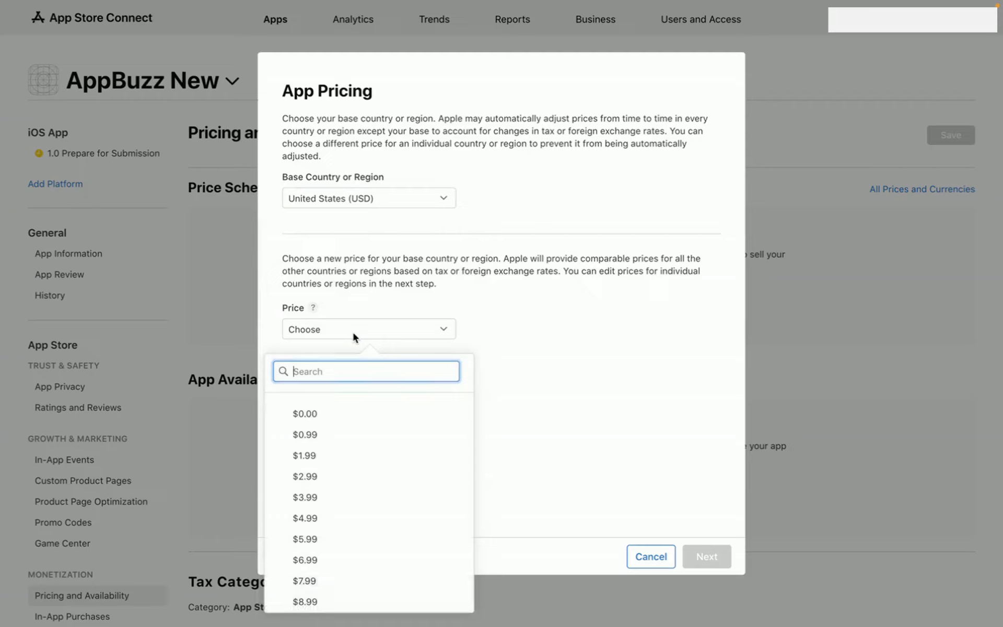
pyautogui.click(433, 284)
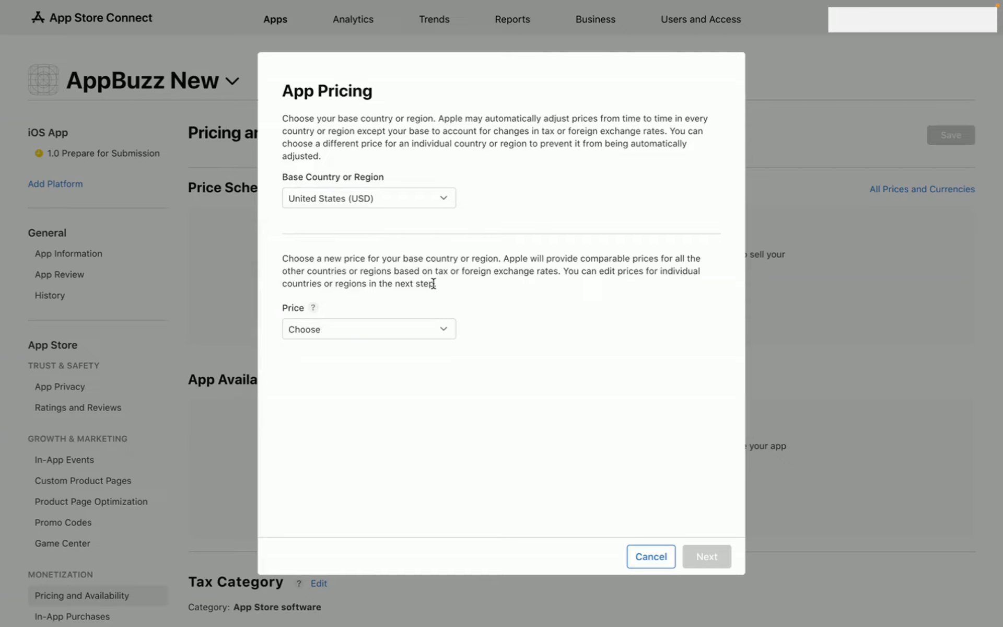
pyautogui.click(393, 330)
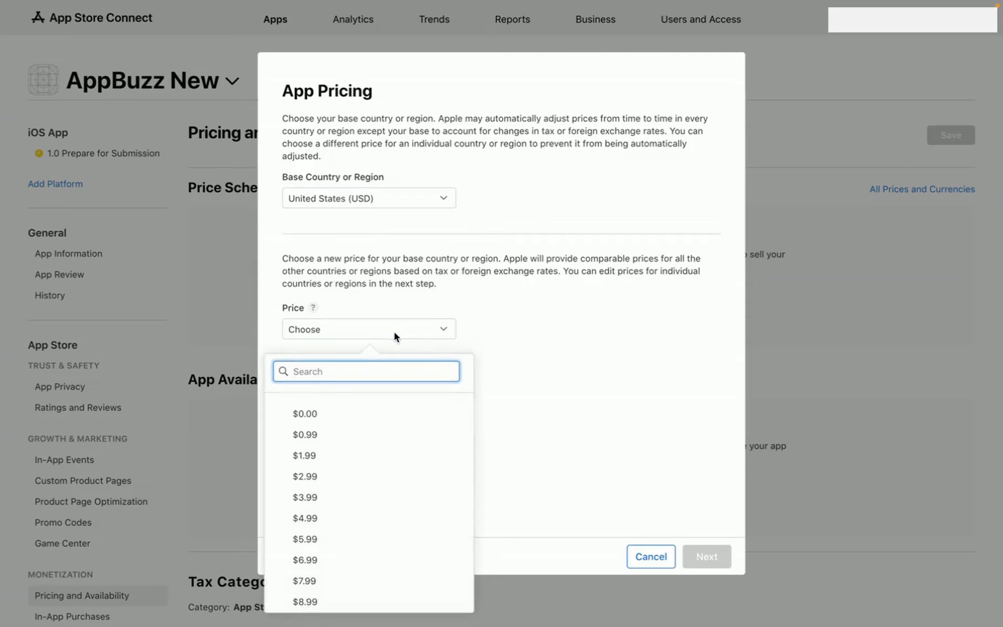
pyautogui.click(344, 422)
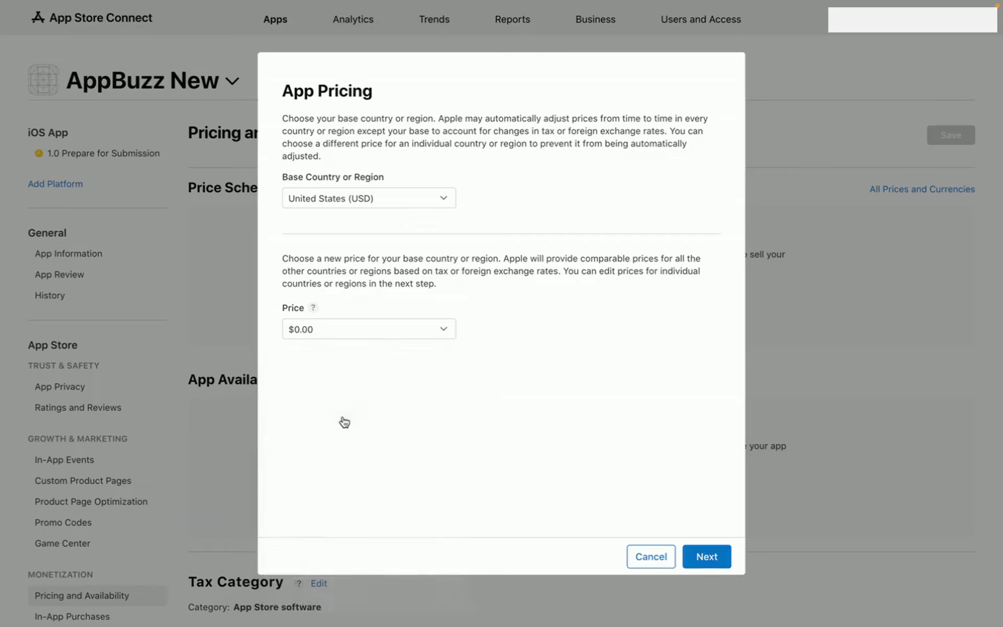
pyautogui.click(711, 549)
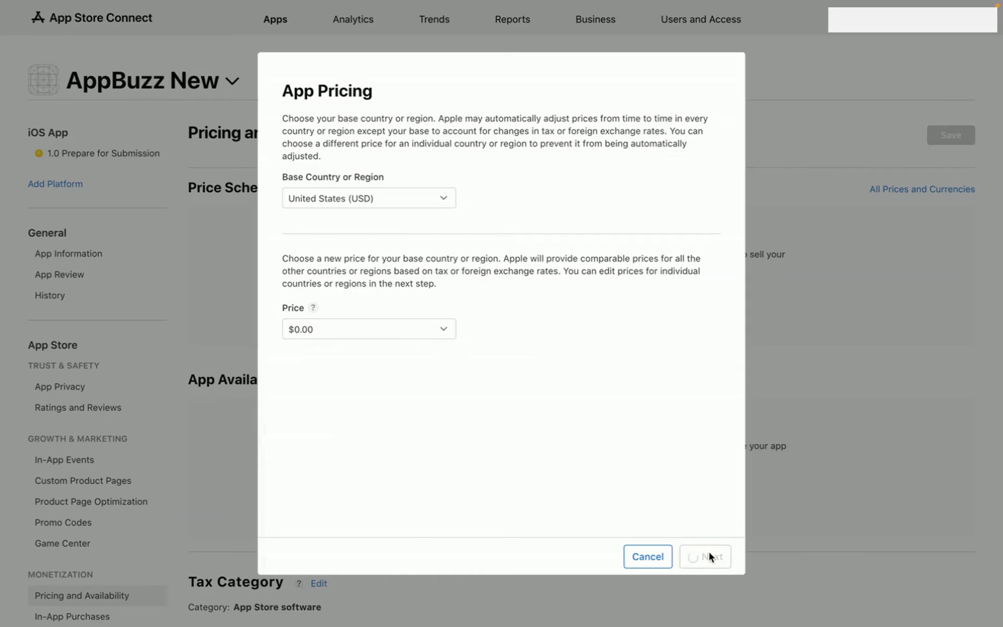
pyautogui.click(709, 557)
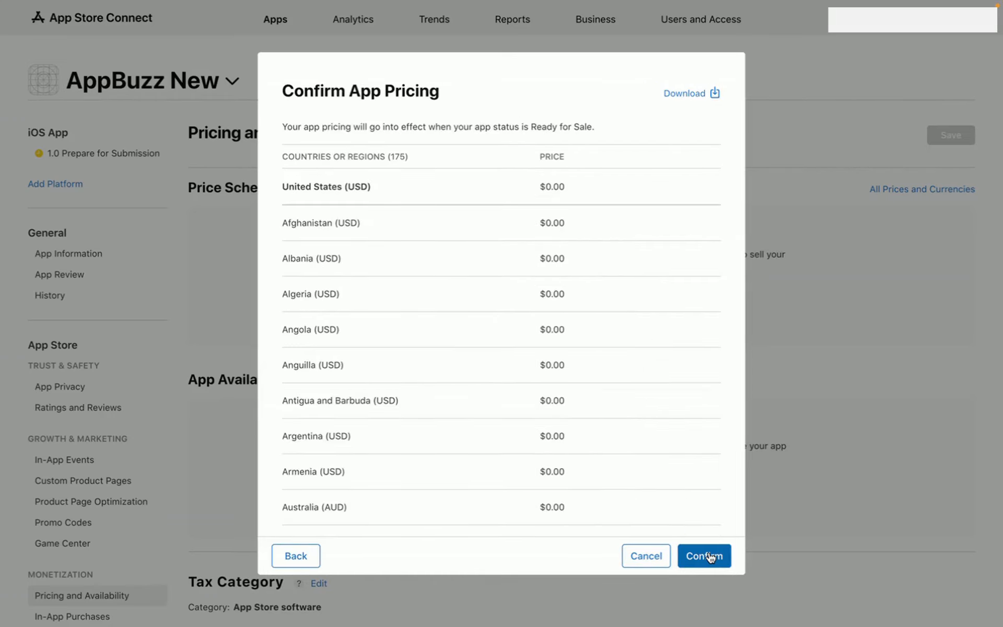
pyautogui.click(710, 557)
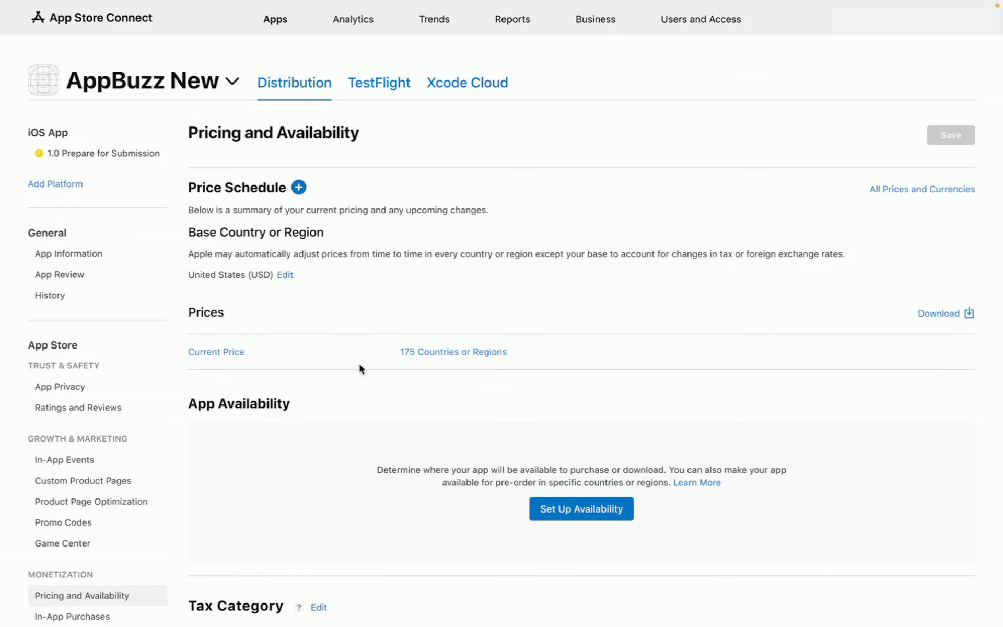
# - Make AppBuzz New available in All Countries or Regions (175) and return to the overview
pyautogui.scroll(-3, 359, 369)
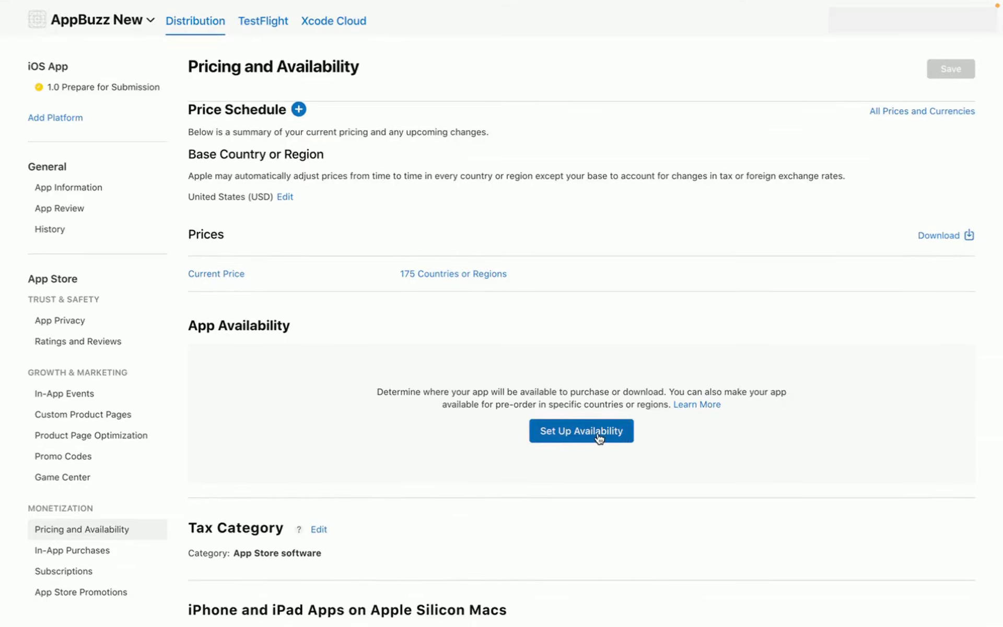
pyautogui.click(598, 437)
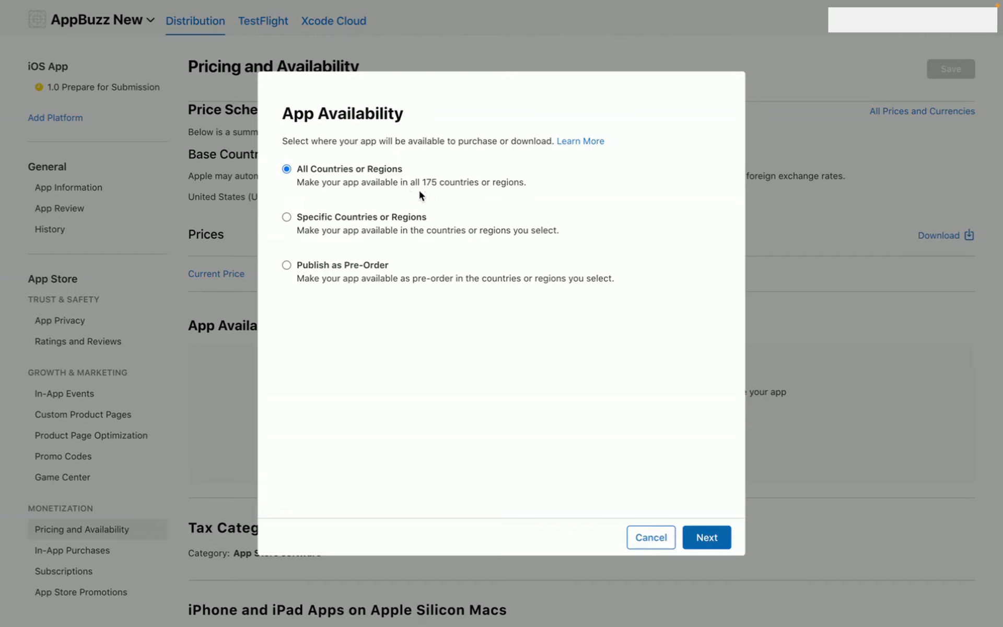
pyautogui.click(286, 217)
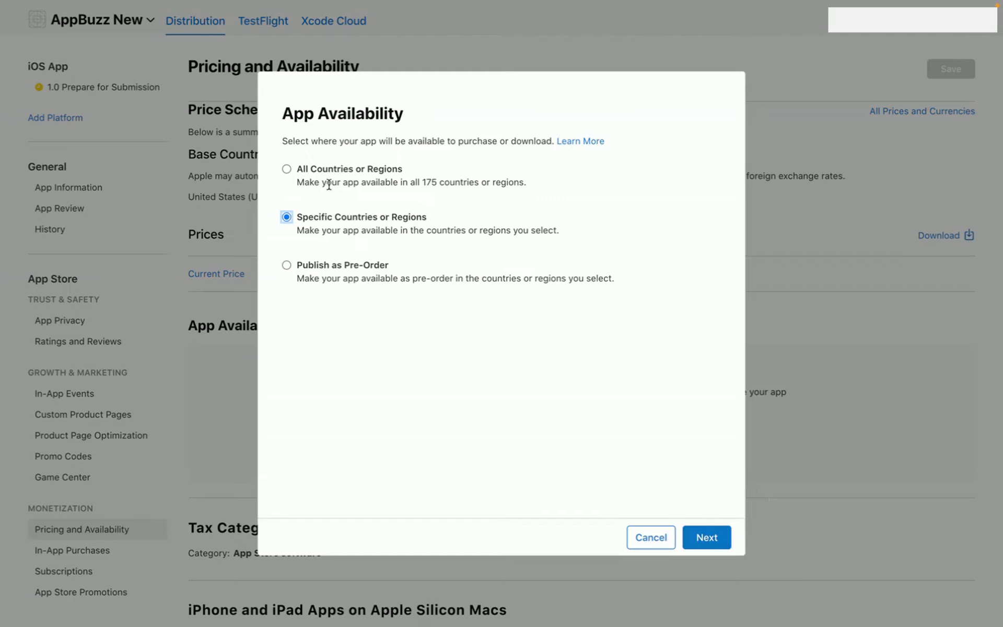
pyautogui.click(287, 169)
pyautogui.click(702, 535)
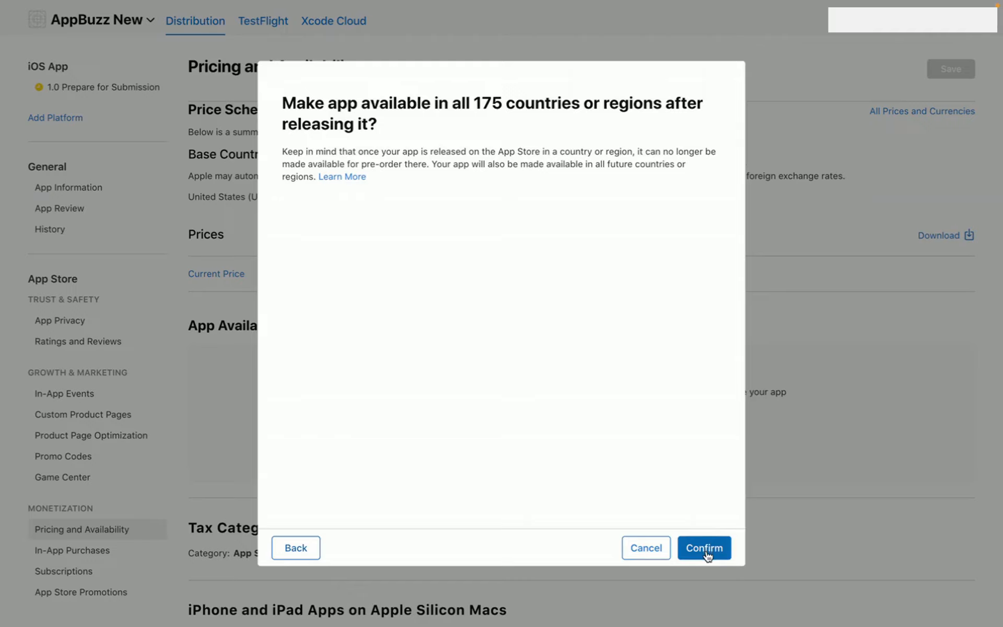
pyautogui.click(707, 553)
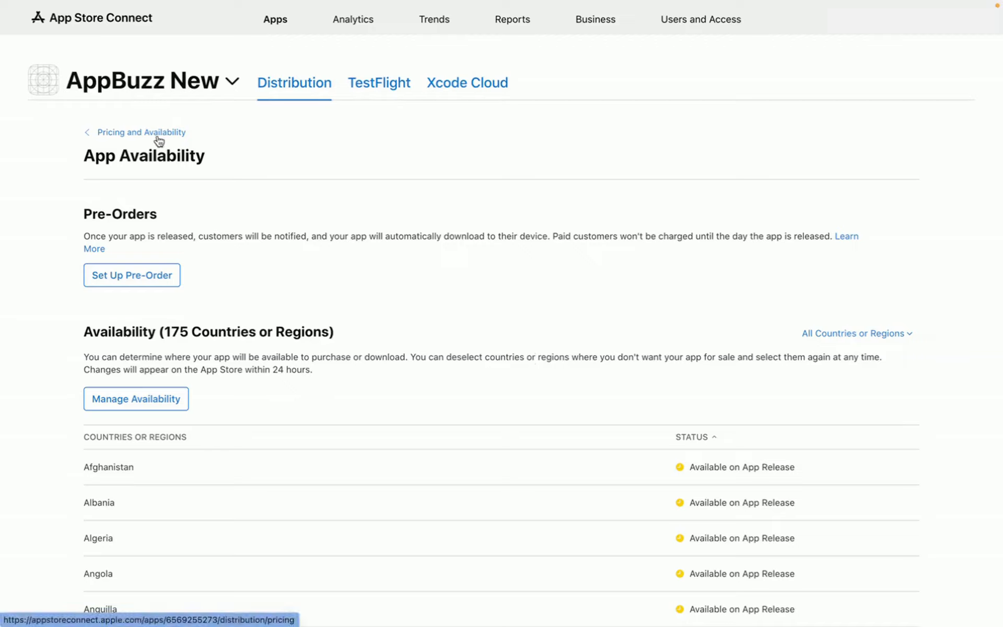
pyautogui.click(115, 133)
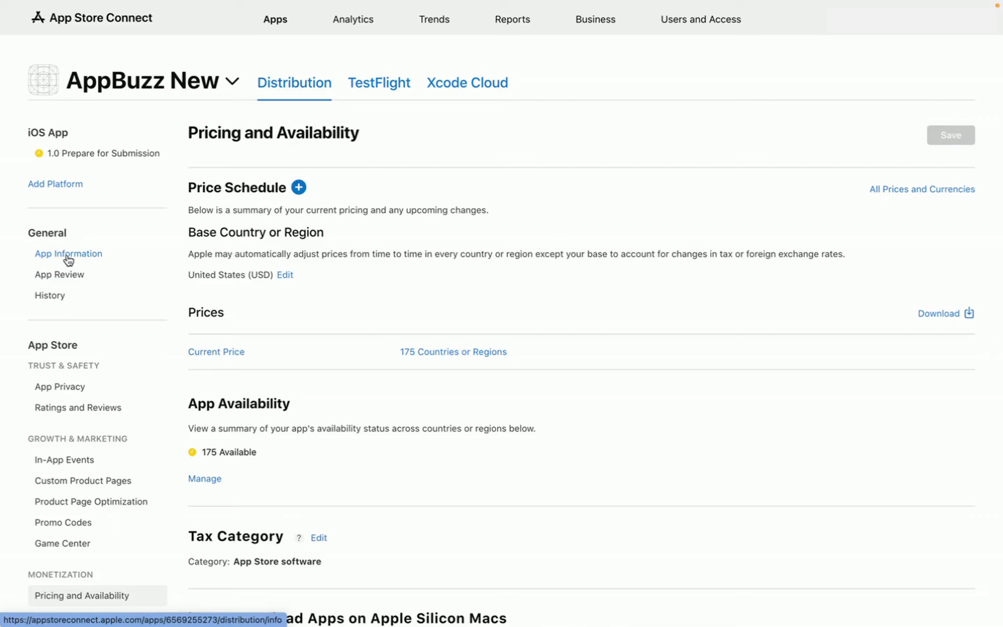
# - On App Information, enter the subtitle 'Fashion and Apparel', leaving the app name unchanged
pyautogui.click(69, 260)
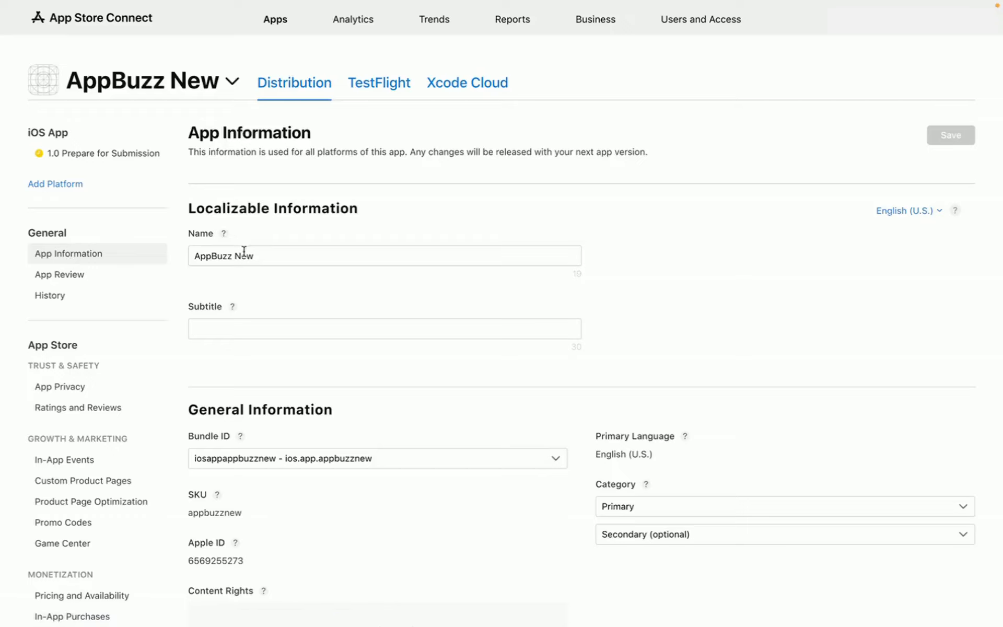
pyautogui.doubleClick(262, 256)
pyautogui.click(277, 295)
pyautogui.click(233, 307)
pyautogui.click(237, 330)
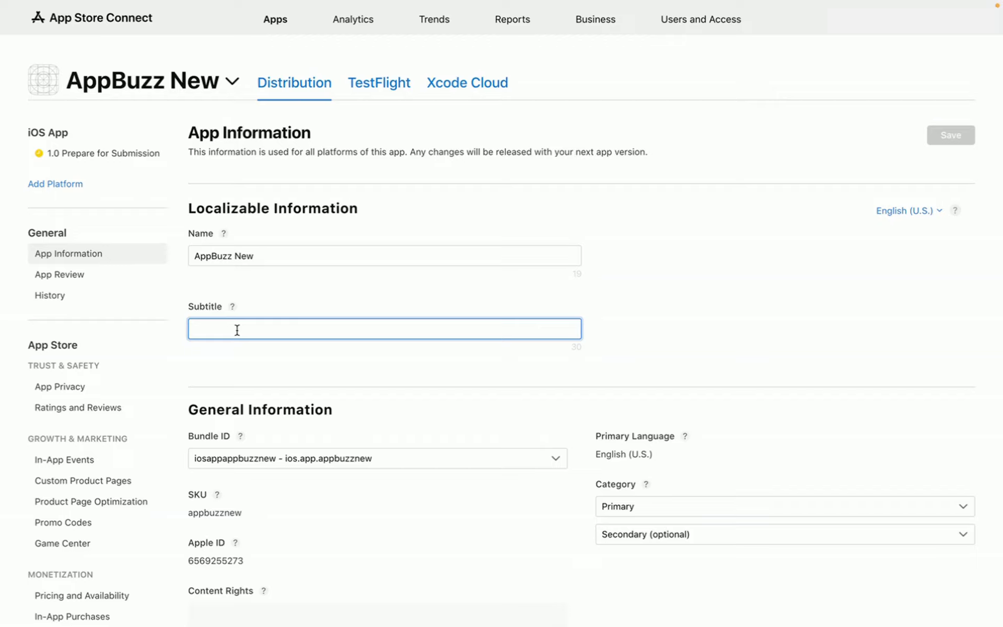
pyautogui.write('E')
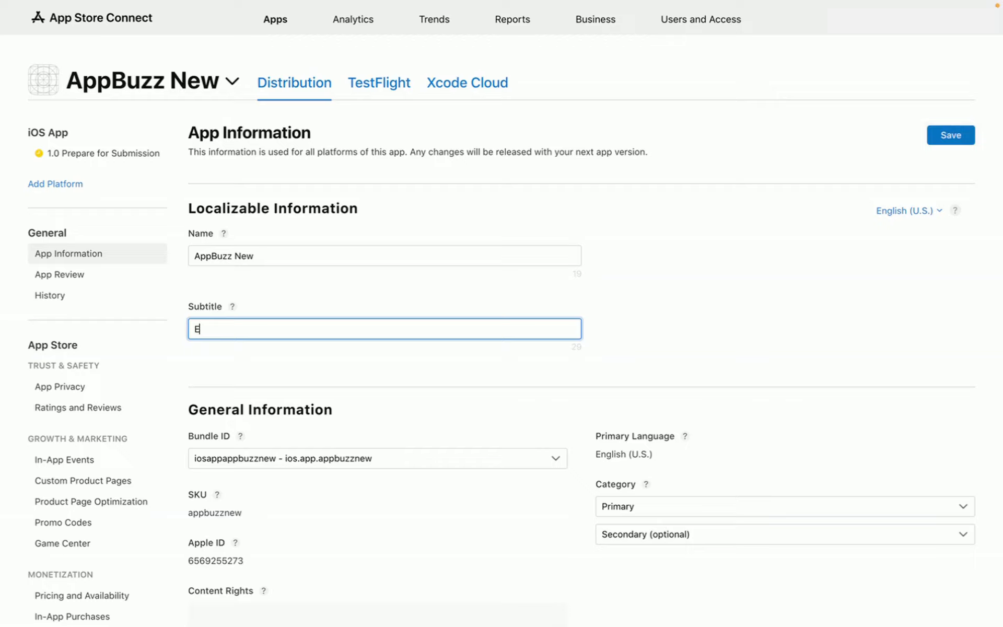
pyautogui.press('BackSpace')
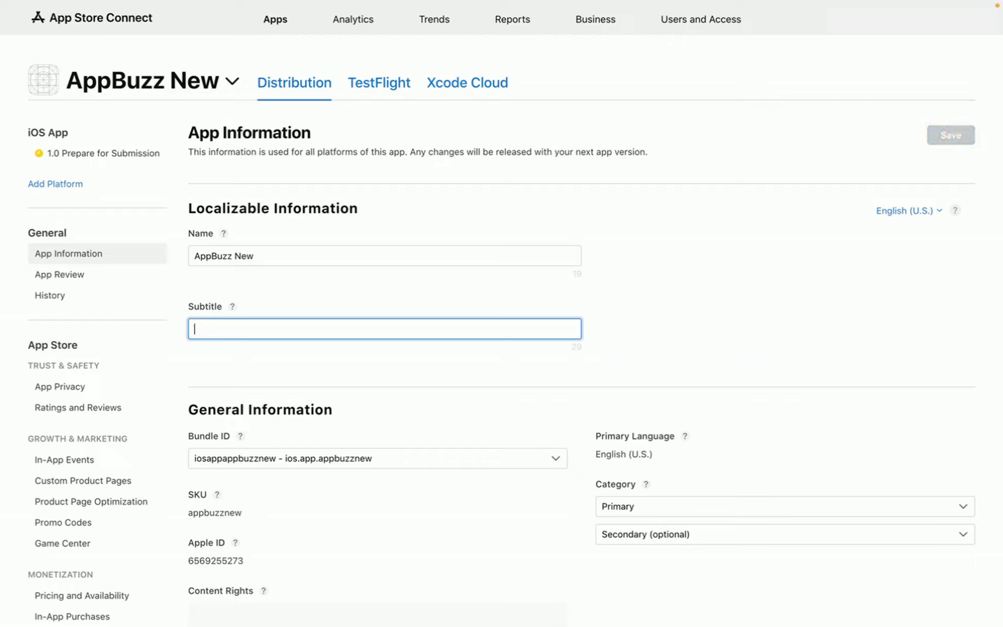
pyautogui.write('Fash')
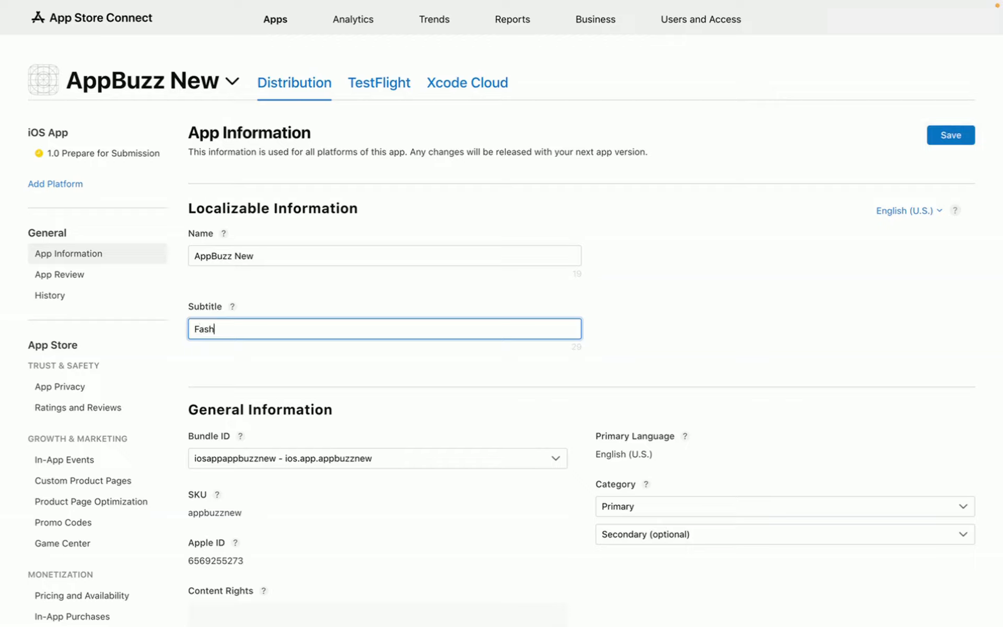
pyautogui.write('ion and Apparel')
pyautogui.click(405, 372)
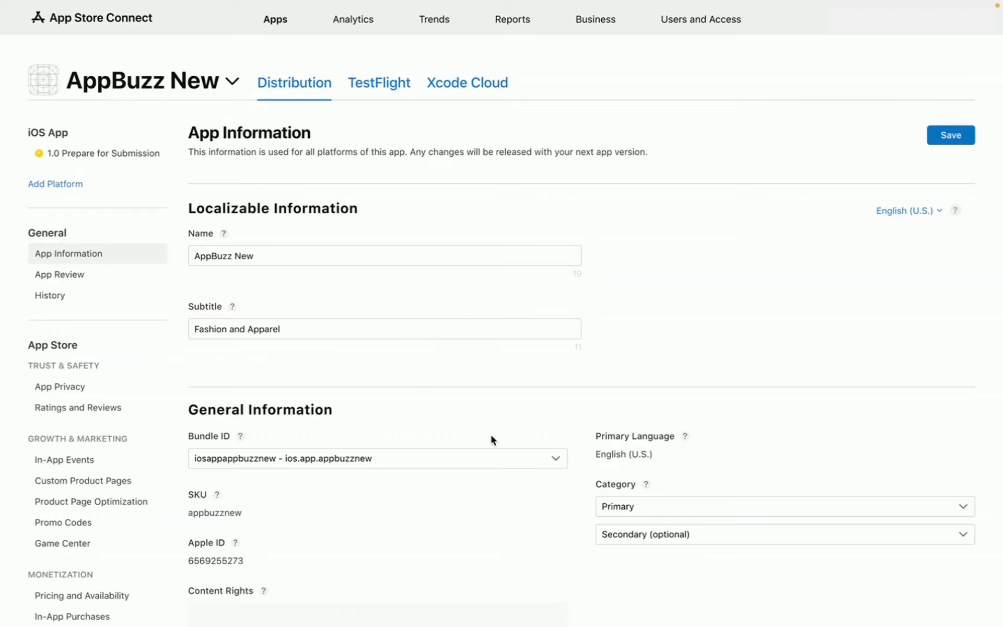
pyautogui.scroll(-2, 490, 437)
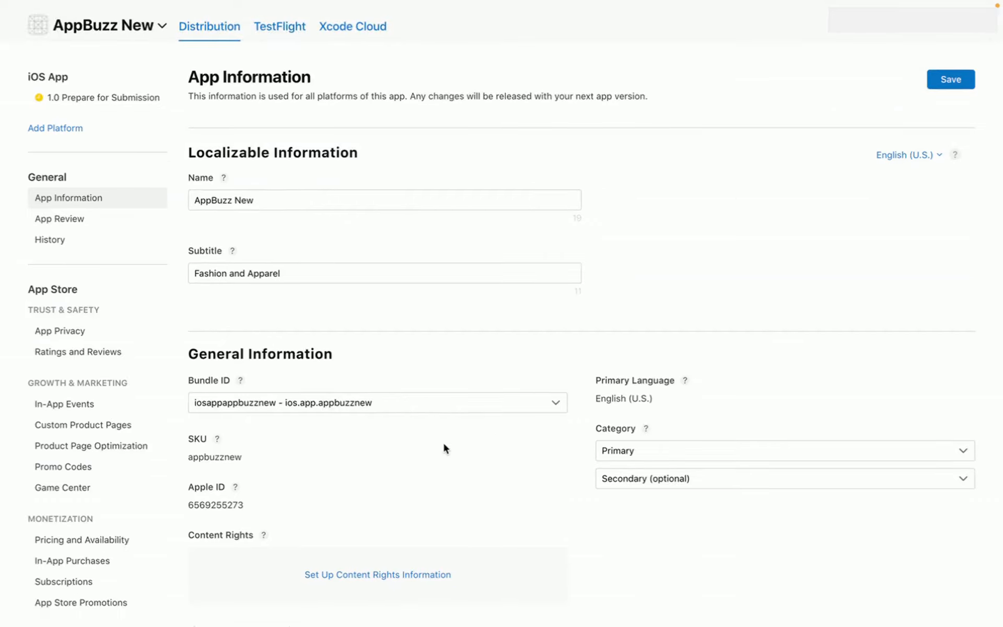
# - Pick Shopping as the primary category and Lifestyle as the secondary category
pyautogui.scroll(-2, 443, 441)
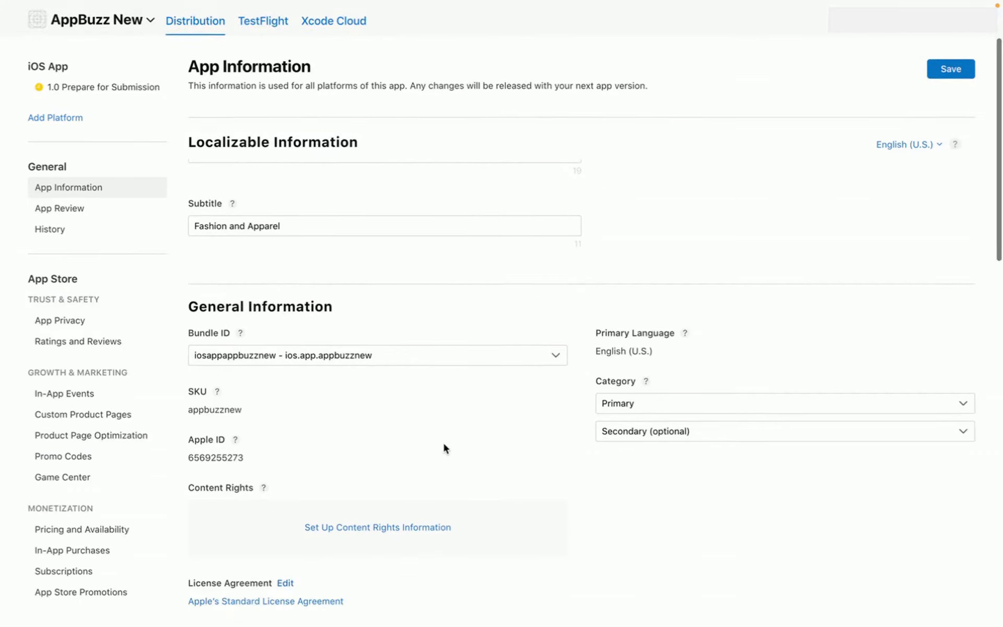
pyautogui.click(695, 405)
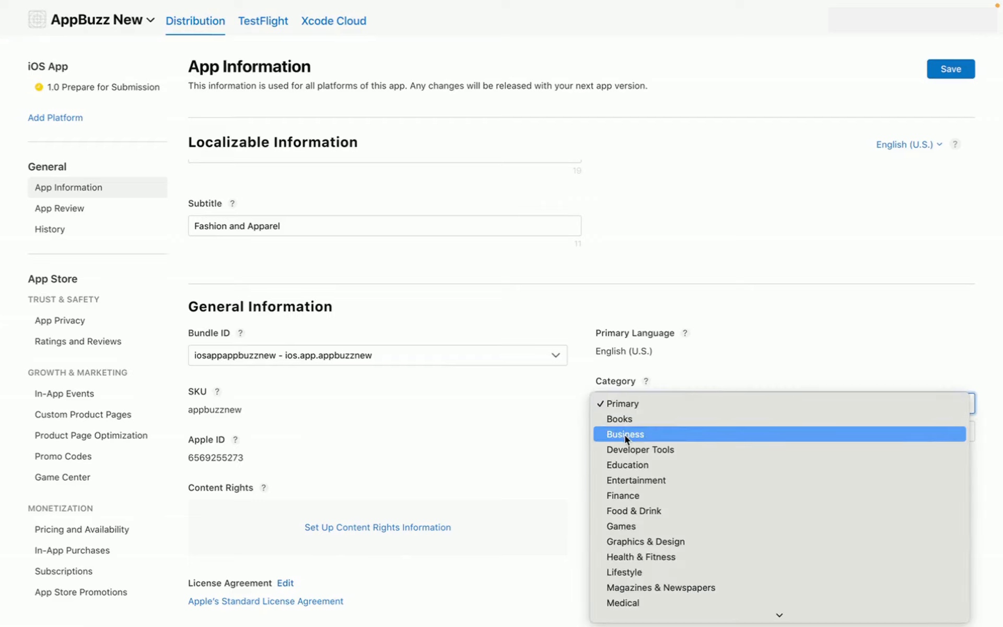
pyautogui.scroll(-1, 656, 513)
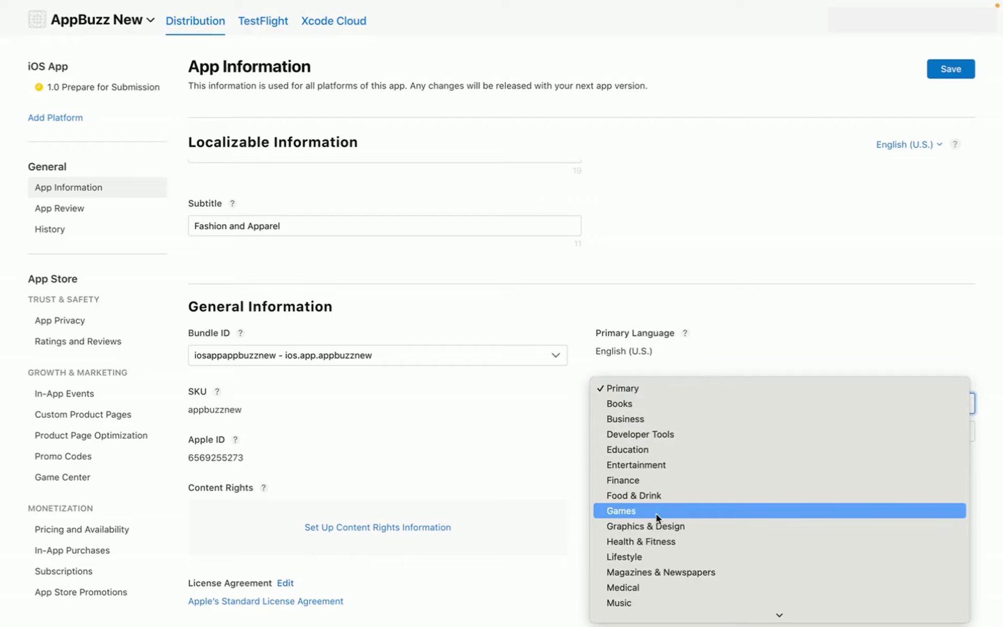
pyautogui.scroll(-3, 656, 513)
pyautogui.scroll(-3, 656, 512)
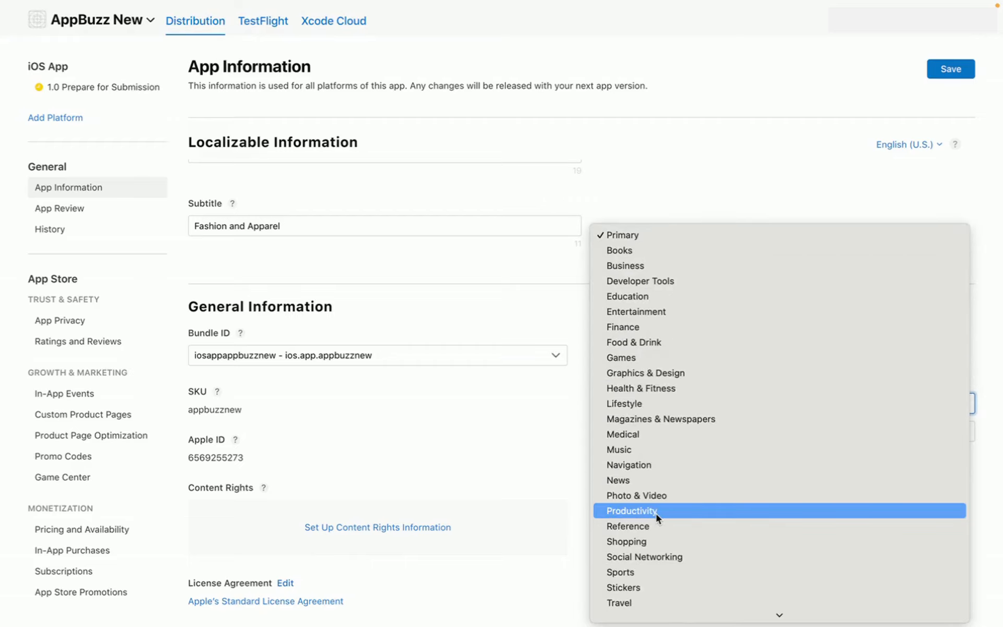
pyautogui.click(650, 542)
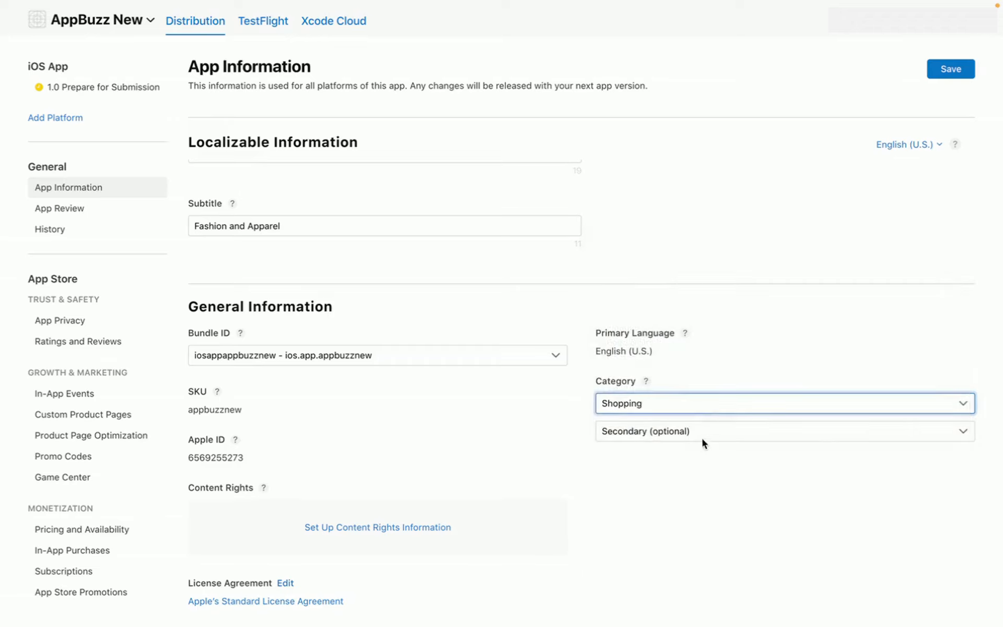
pyautogui.click(701, 437)
pyautogui.scroll(-3, 617, 533)
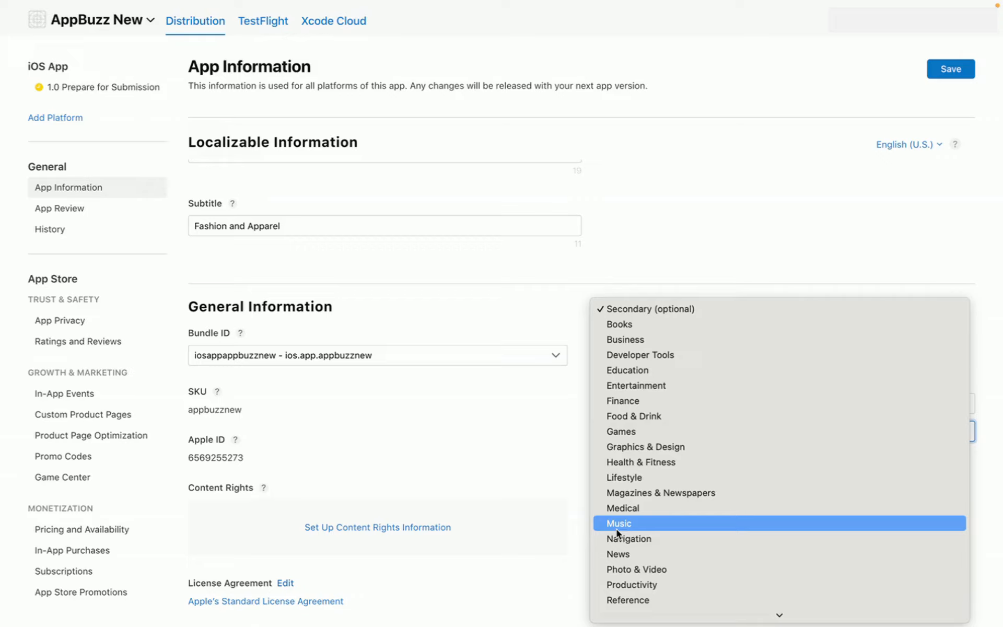
pyautogui.click(635, 475)
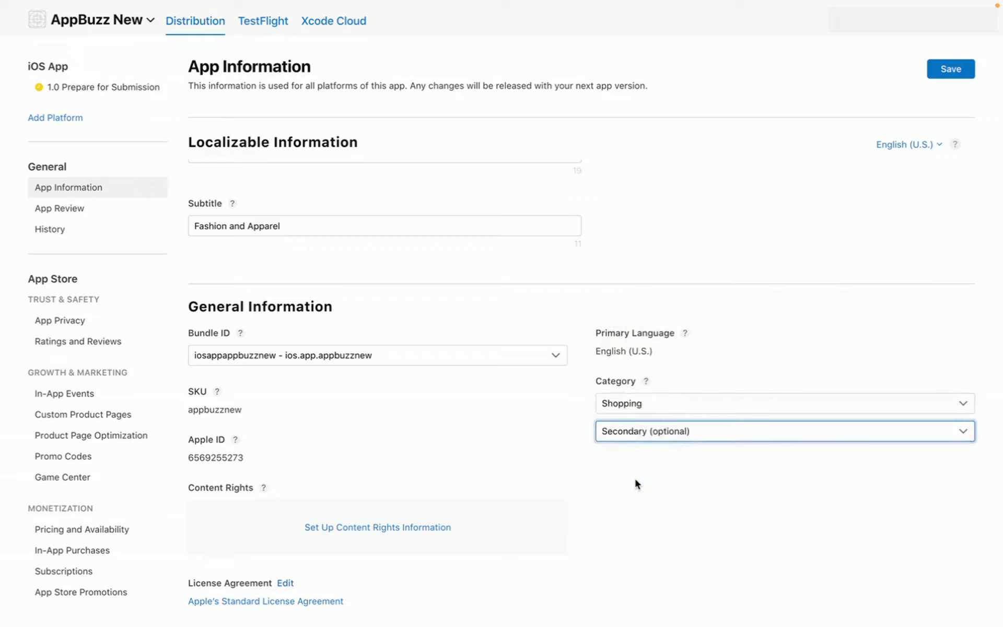
pyautogui.scroll(-5, 636, 483)
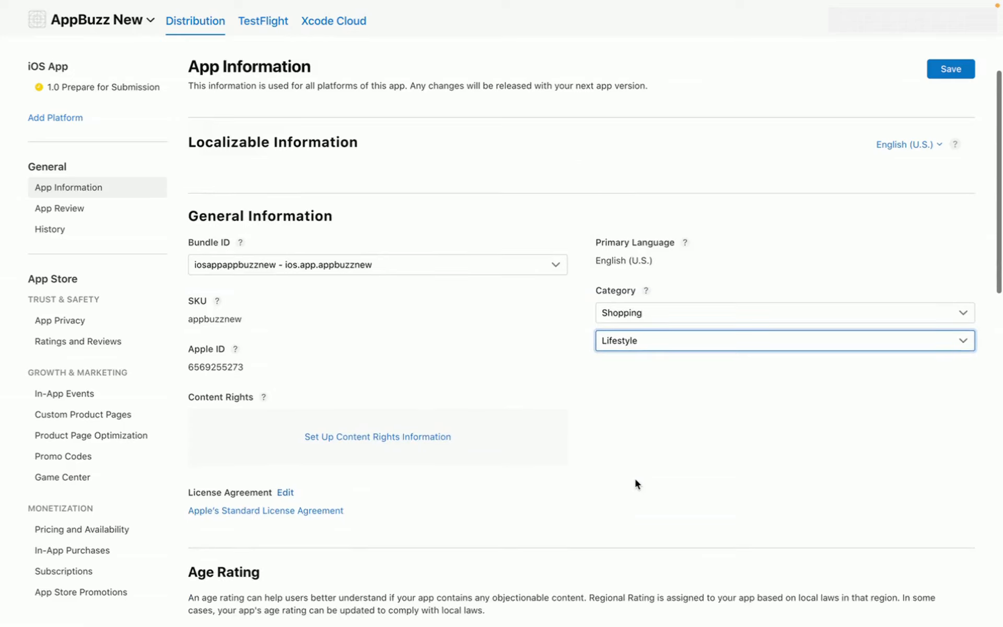
pyautogui.scroll(-2, 636, 483)
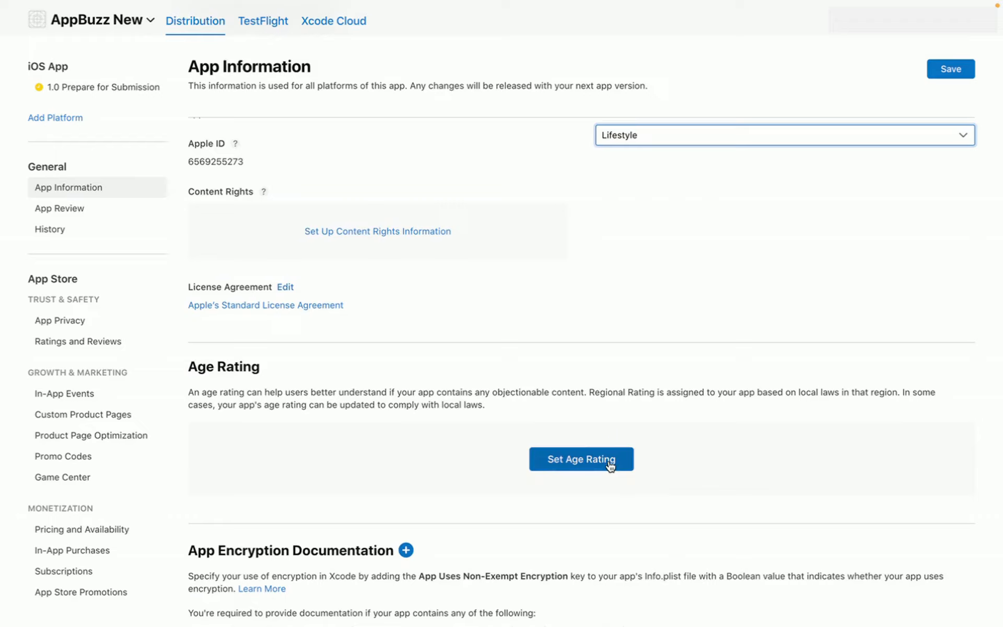
# - Start the age rating questionnaire and answer None for every content description, including Contests
pyautogui.click(610, 464)
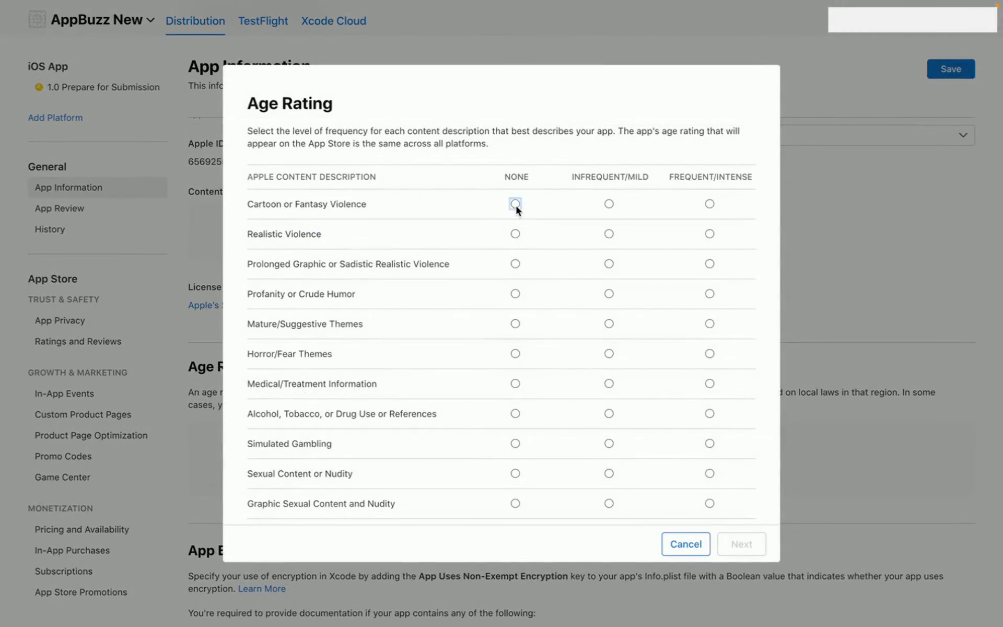
pyautogui.click(518, 264)
pyautogui.click(516, 295)
pyautogui.click(516, 324)
pyautogui.click(515, 354)
pyautogui.click(515, 383)
pyautogui.click(515, 413)
pyautogui.click(516, 444)
pyautogui.click(515, 474)
pyautogui.click(515, 503)
pyautogui.scroll(-2, 518, 502)
pyautogui.click(515, 481)
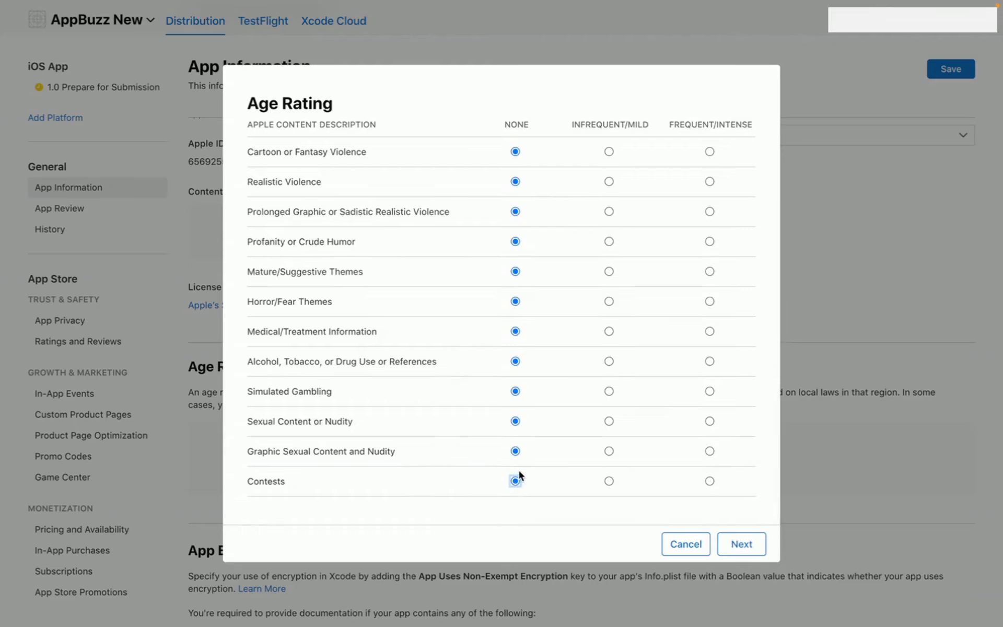
pyautogui.scroll(2, 527, 395)
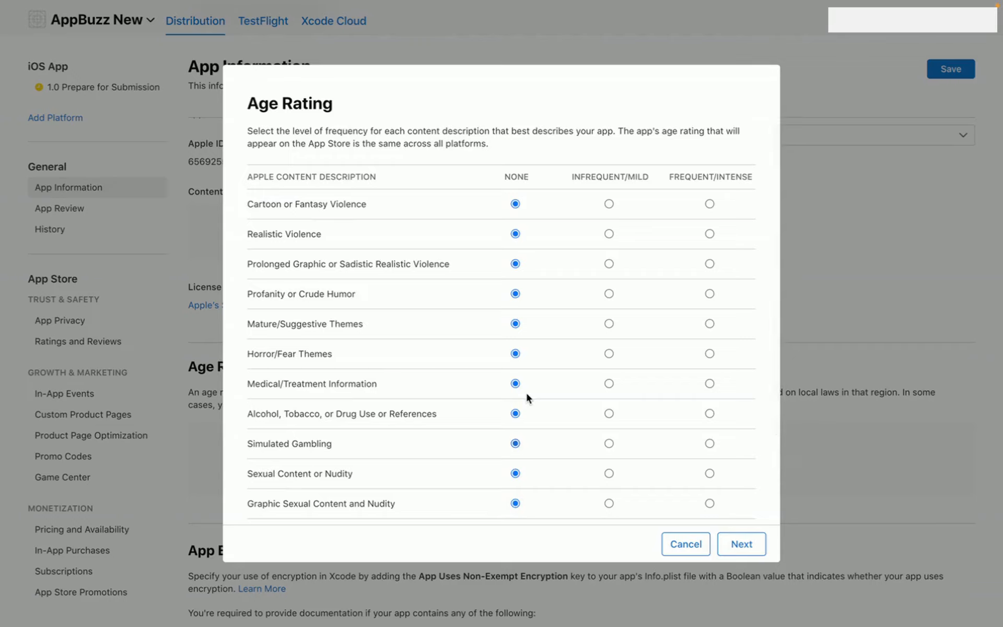
pyautogui.scroll(-2, 526, 397)
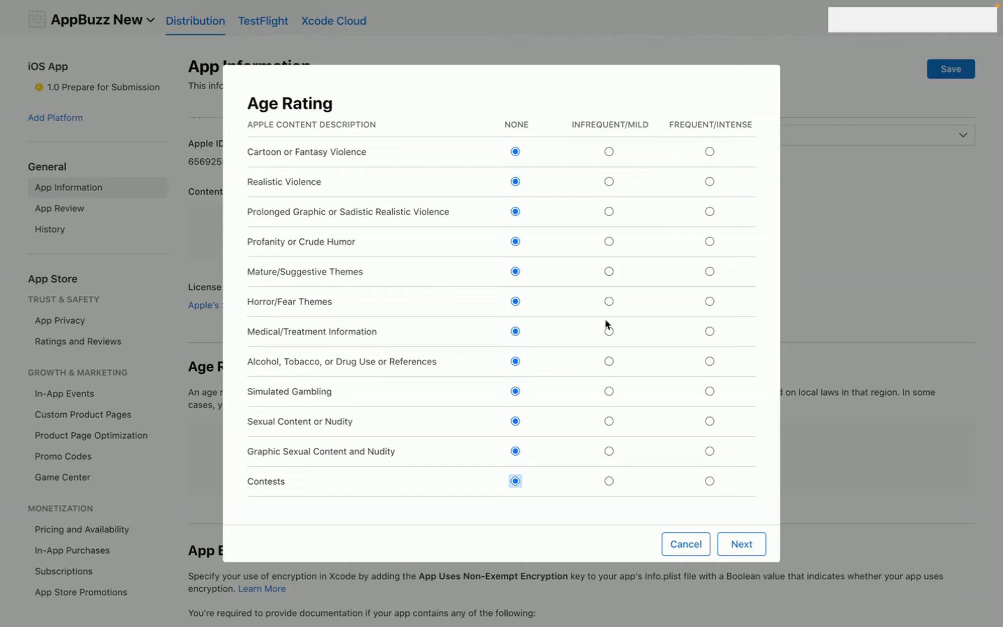
# - Declare no gambling and no loot boxes, then accept the resulting 4+ age rating
pyautogui.click(753, 548)
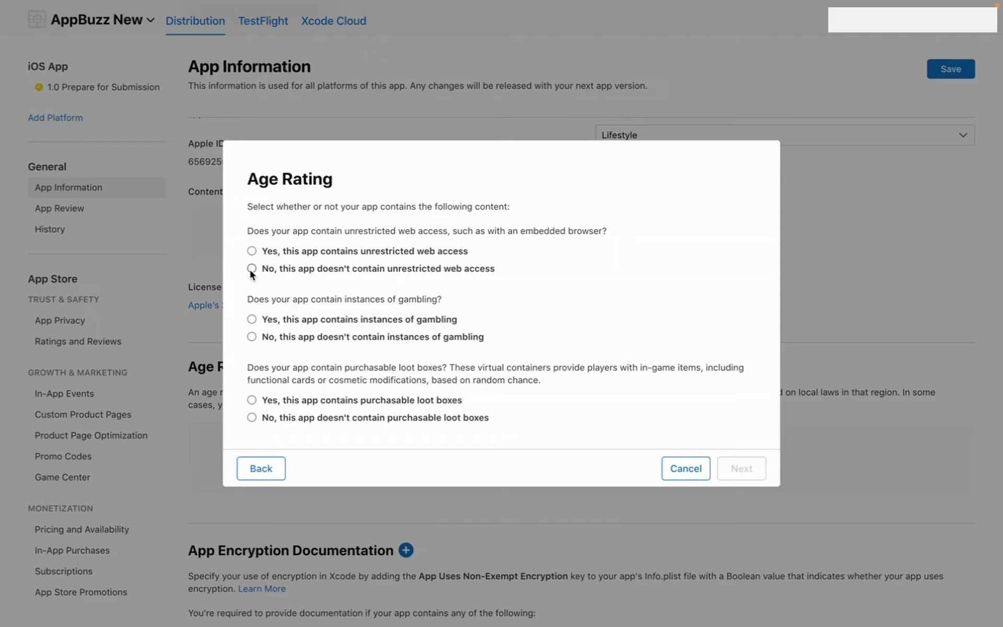
pyautogui.click(252, 337)
pyautogui.click(252, 417)
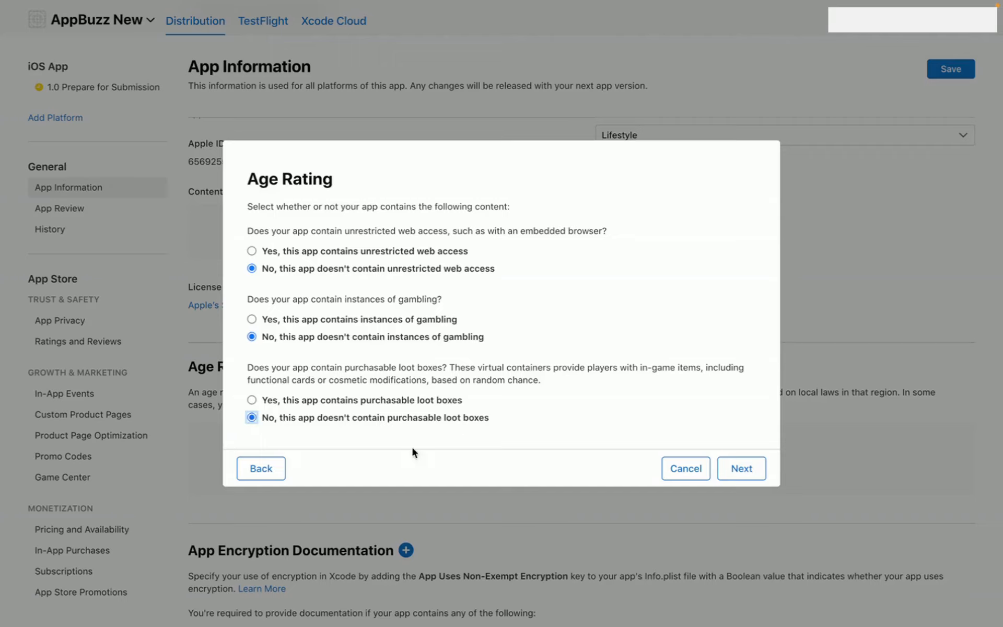
pyautogui.click(742, 468)
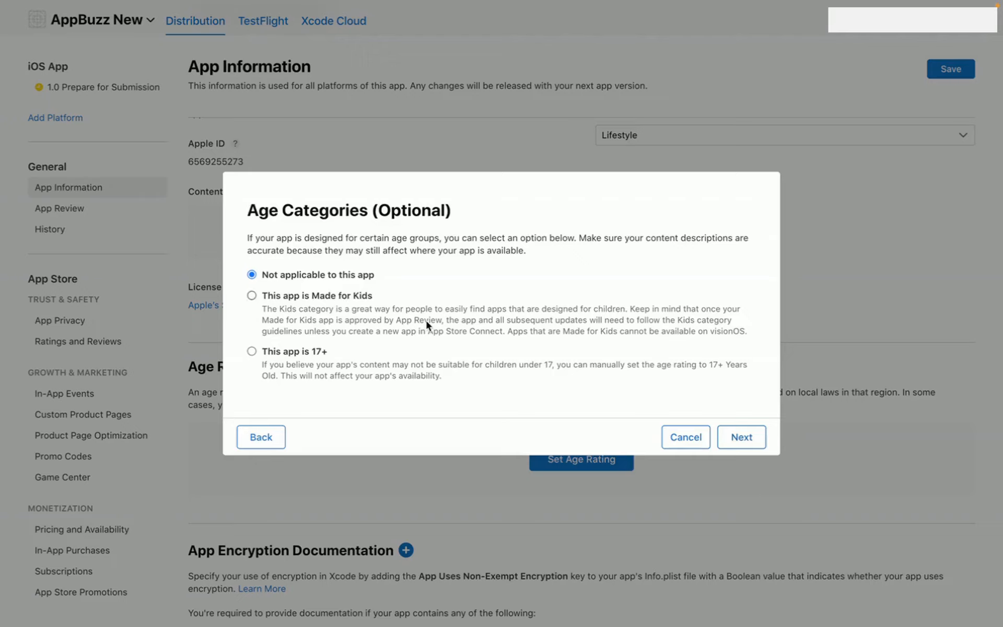
pyautogui.click(738, 442)
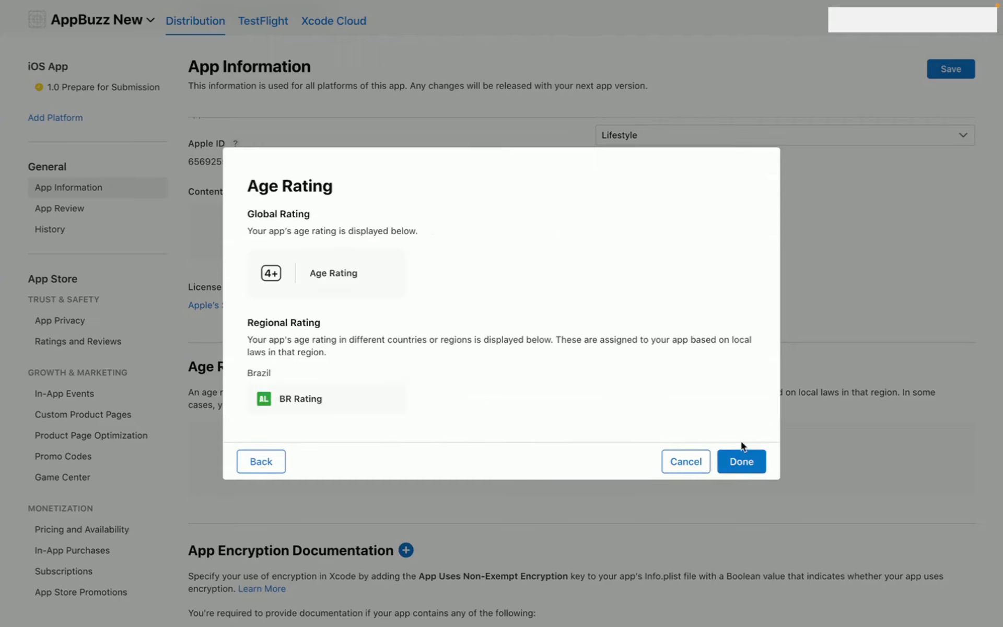
pyautogui.click(757, 463)
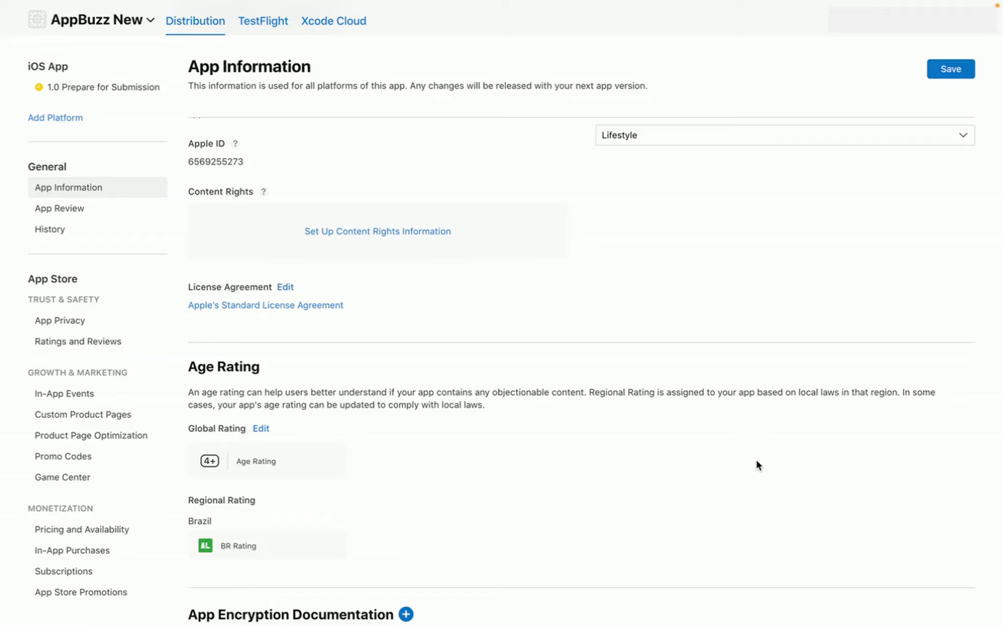
pyautogui.scroll(-2, 540, 457)
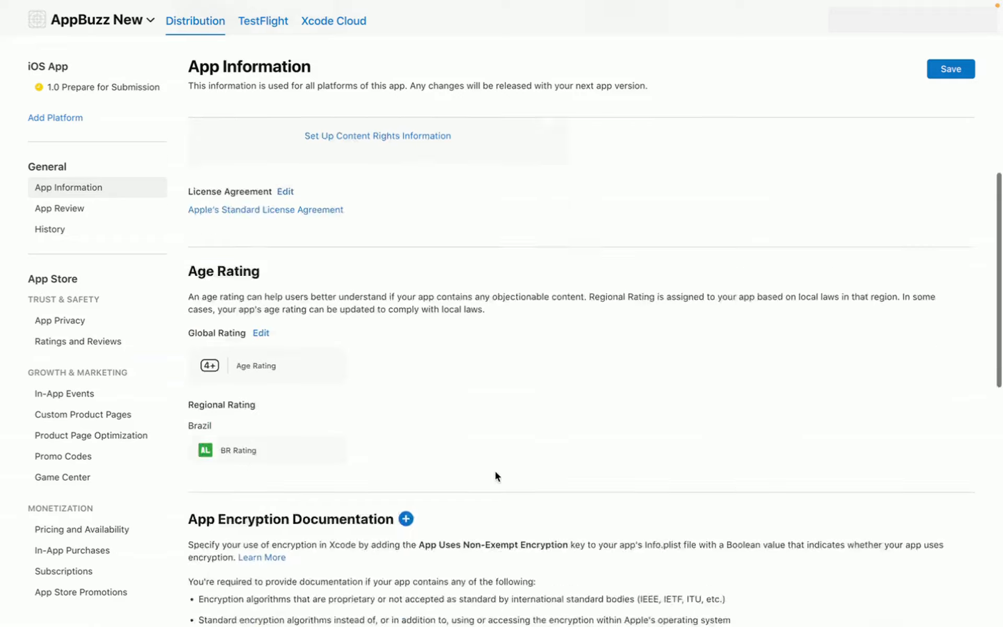
pyautogui.scroll(10, 496, 475)
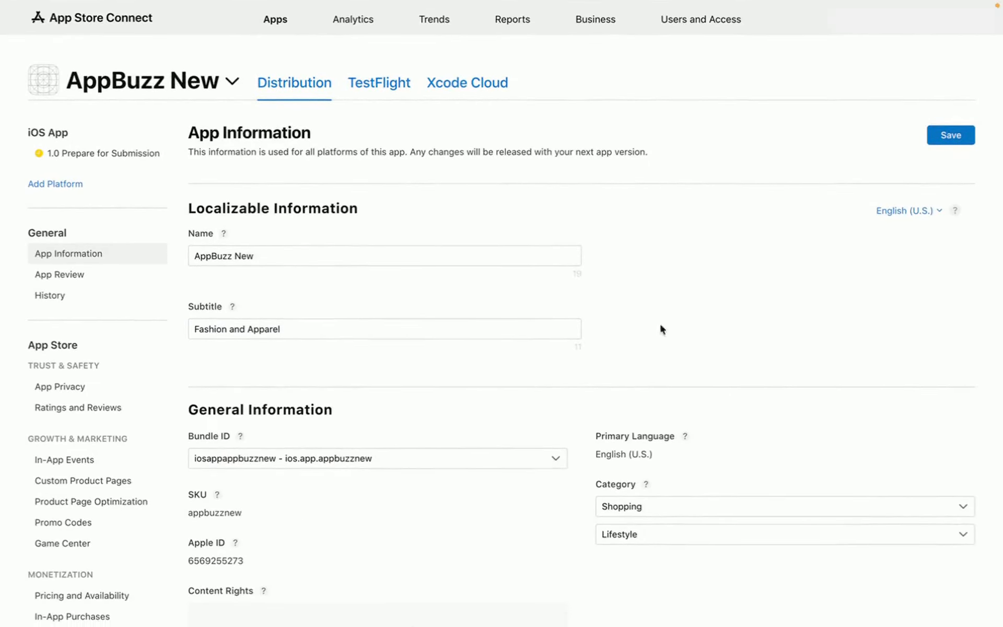
# - Save the App Information changes and browse for an iPhone 6.7" Display screenshot
pyautogui.click(950, 137)
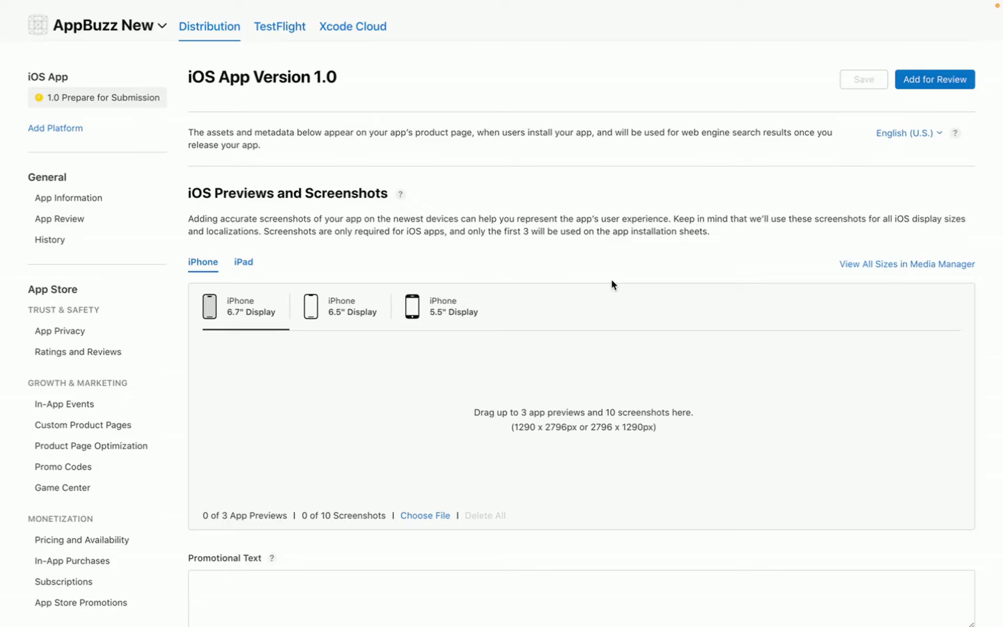
pyautogui.scroll(-1, 612, 281)
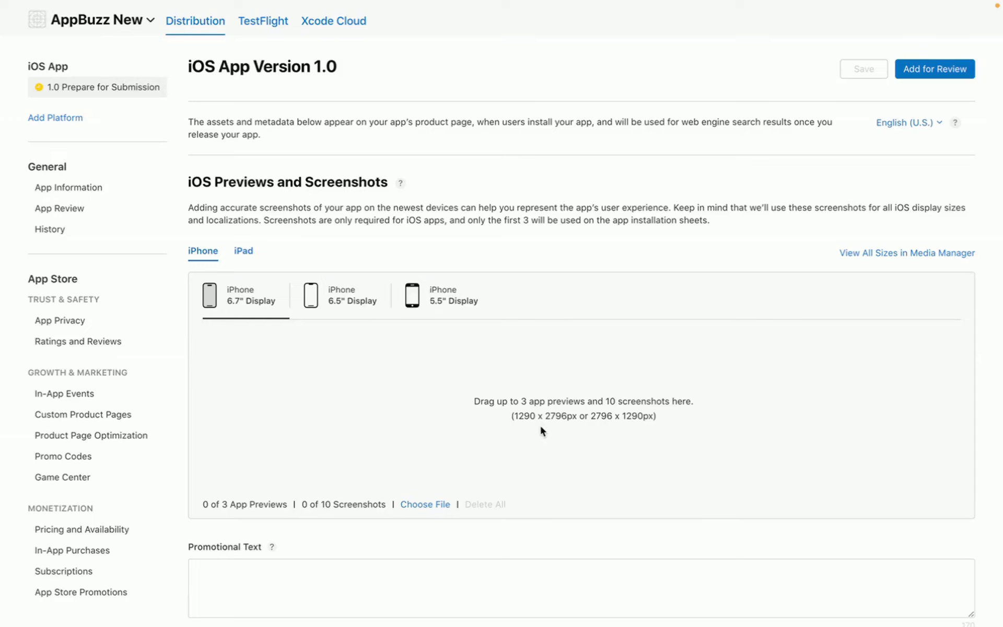
pyautogui.click(422, 504)
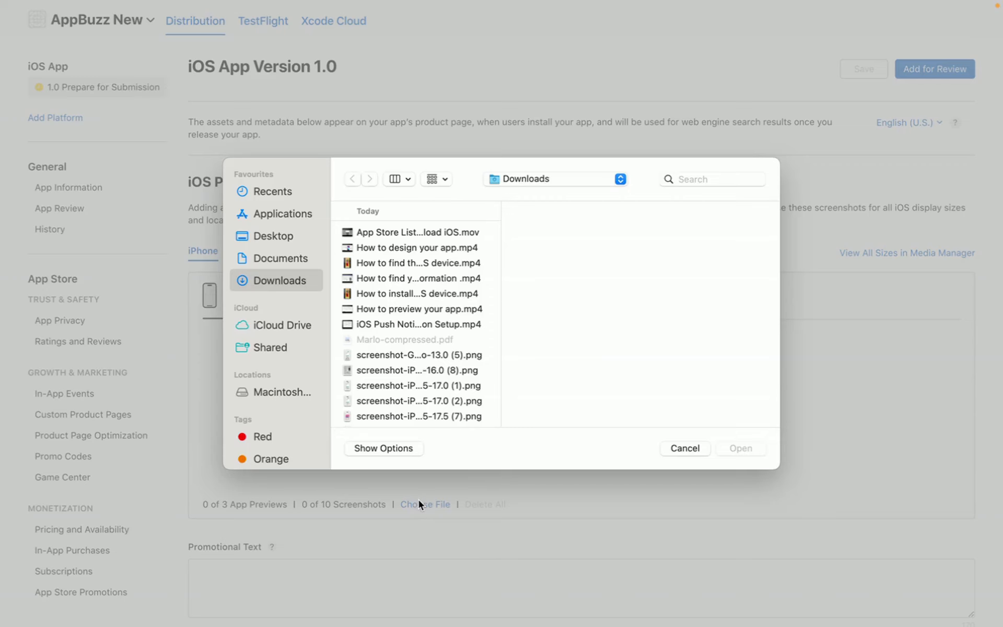
# - Upload 'Untitled design (8).png' as the iPhone 6.7" Display screenshot and acknowledge the notice
pyautogui.scroll(-3, 442, 356)
pyautogui.scroll(-2, 441, 355)
pyautogui.click(441, 351)
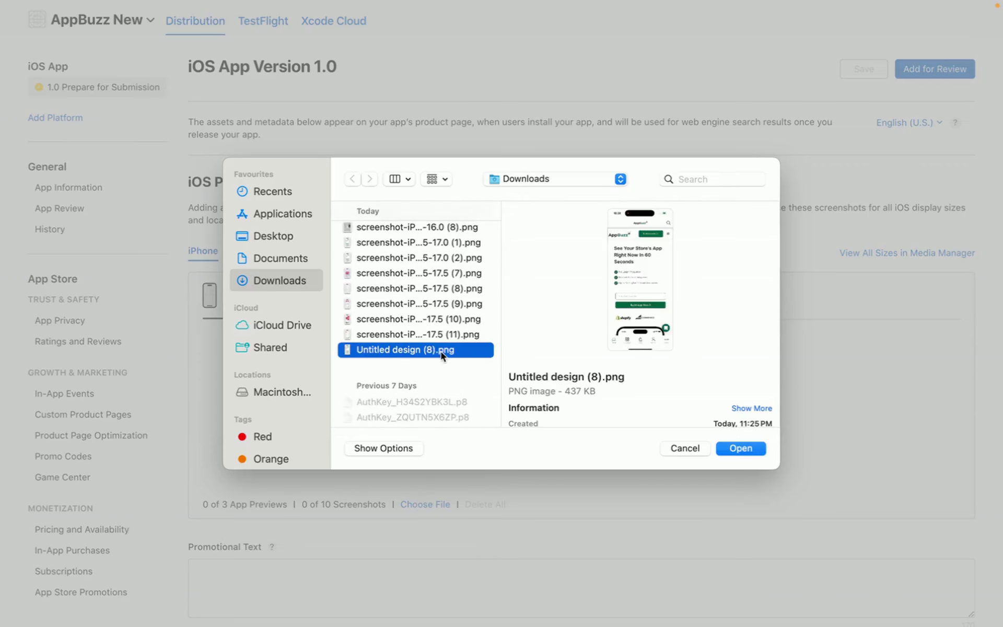
pyautogui.click(738, 450)
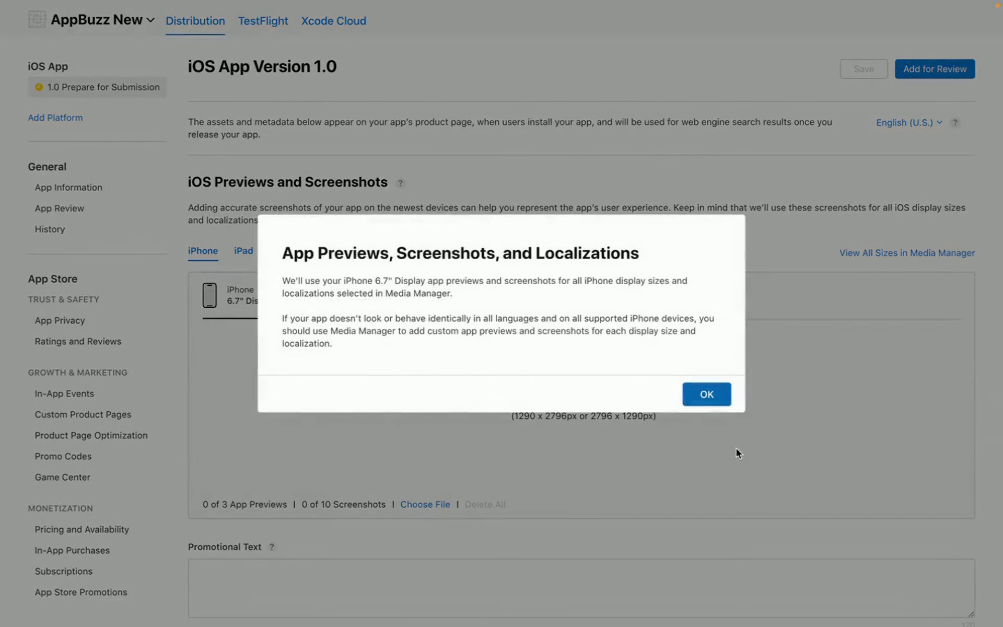
pyautogui.click(720, 399)
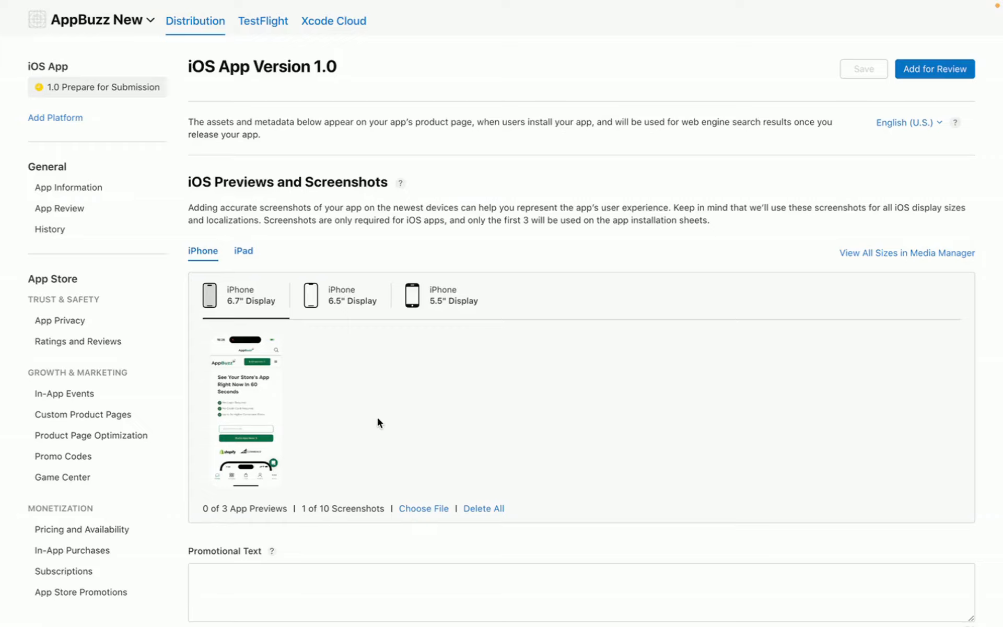
# - Upload 'screenshot-iPhone 15-17.0 (2).png' as the iPhone 5.5" Display screenshot
pyautogui.click(352, 309)
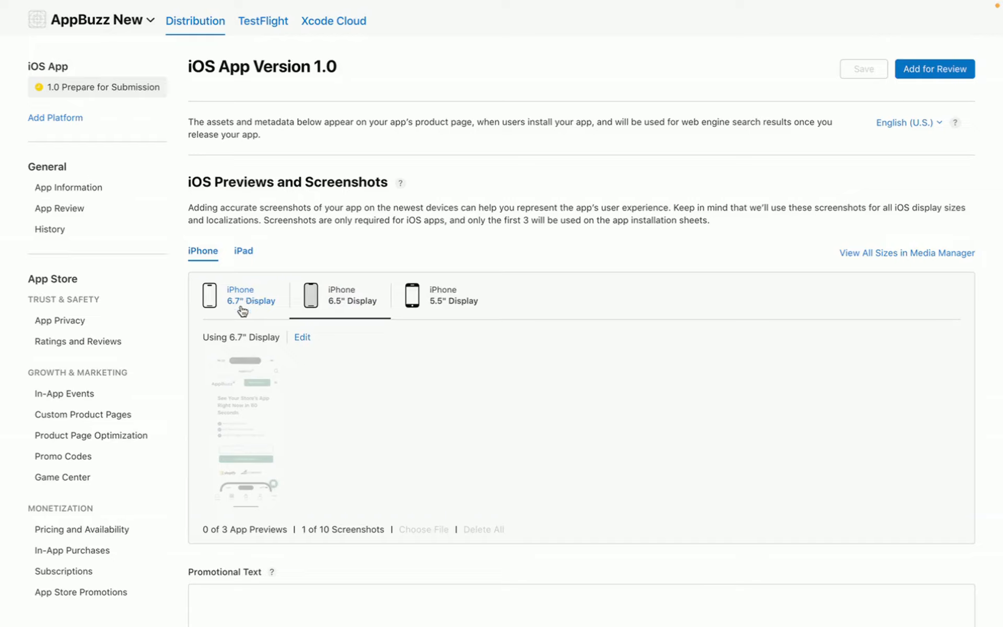
pyautogui.click(438, 302)
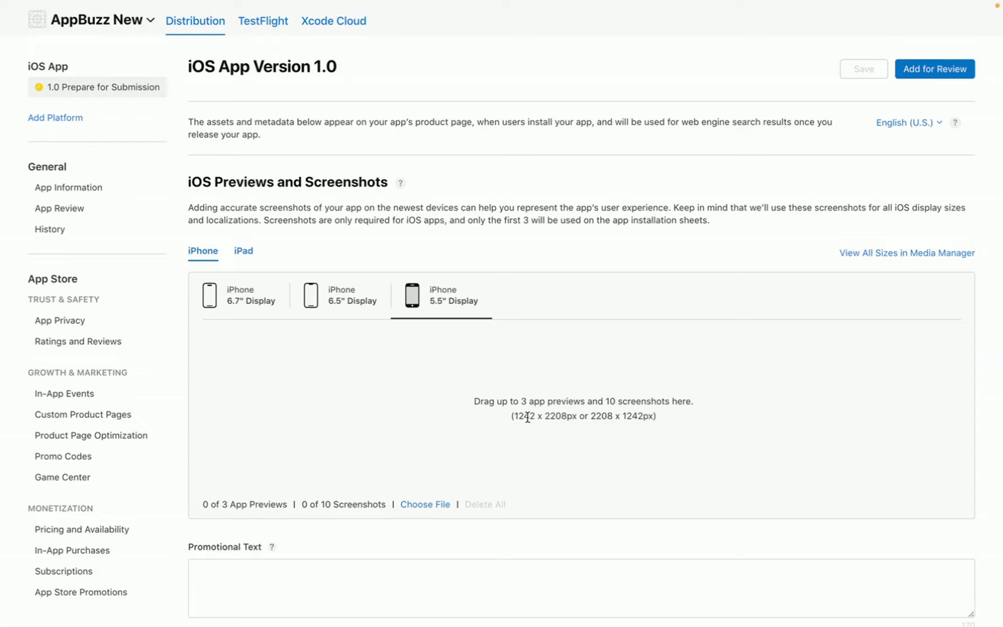
pyautogui.click(422, 504)
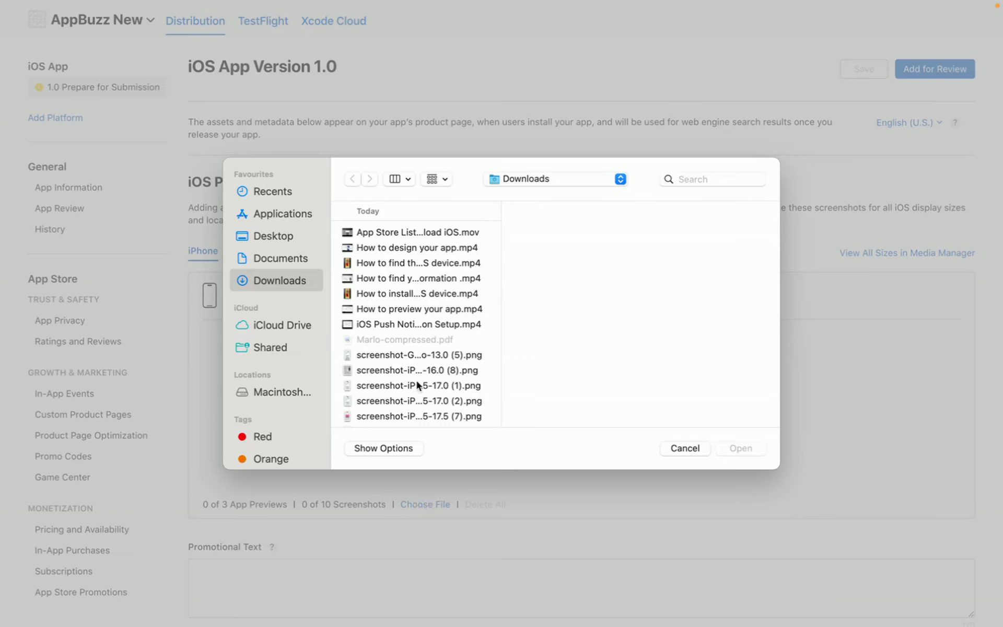
pyautogui.scroll(-2, 416, 381)
pyautogui.click(417, 355)
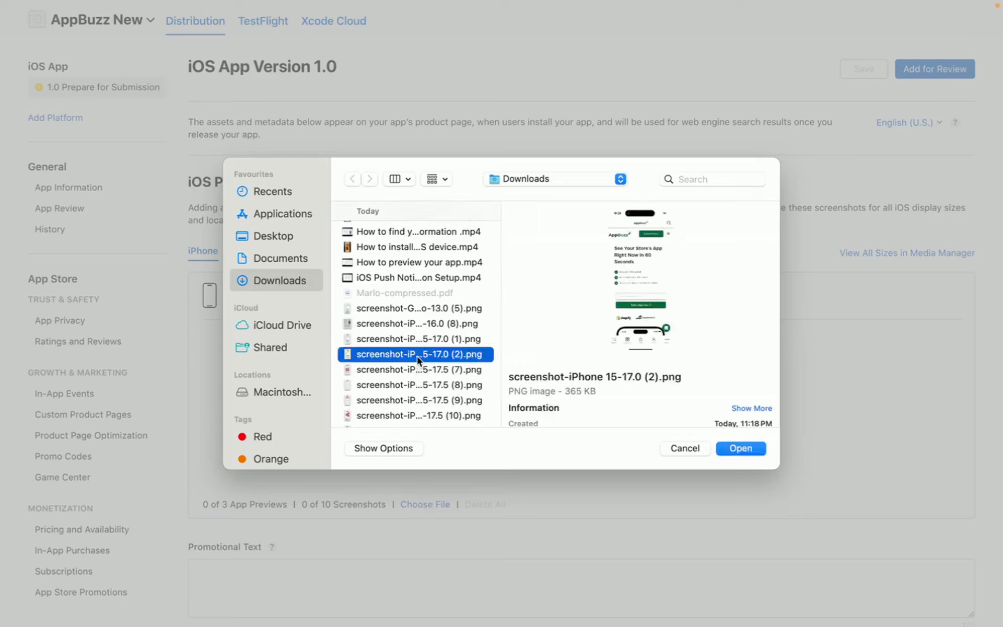
pyautogui.click(732, 446)
pyautogui.click(707, 400)
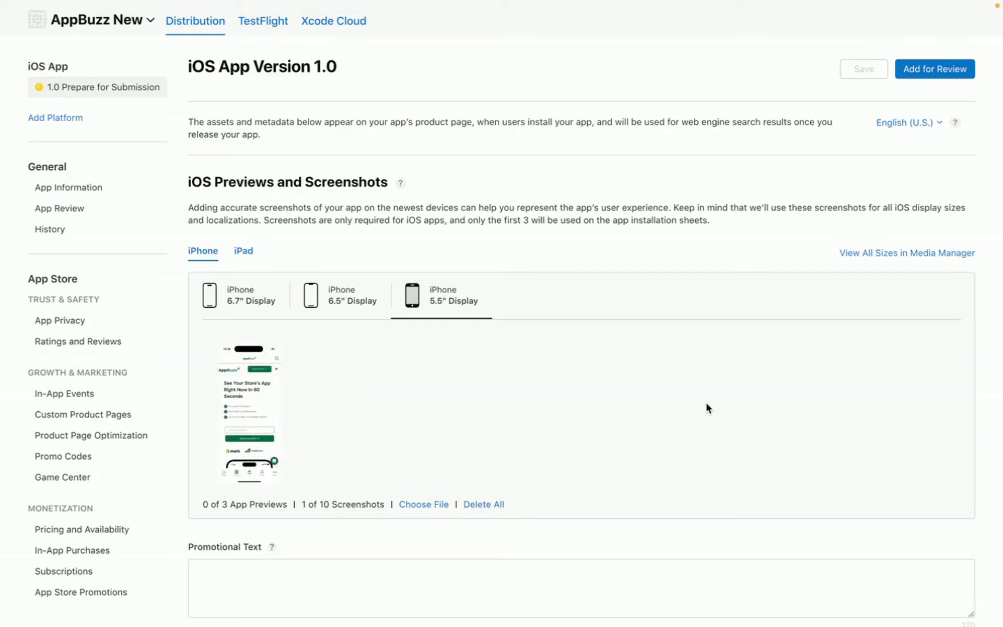
pyautogui.click(243, 252)
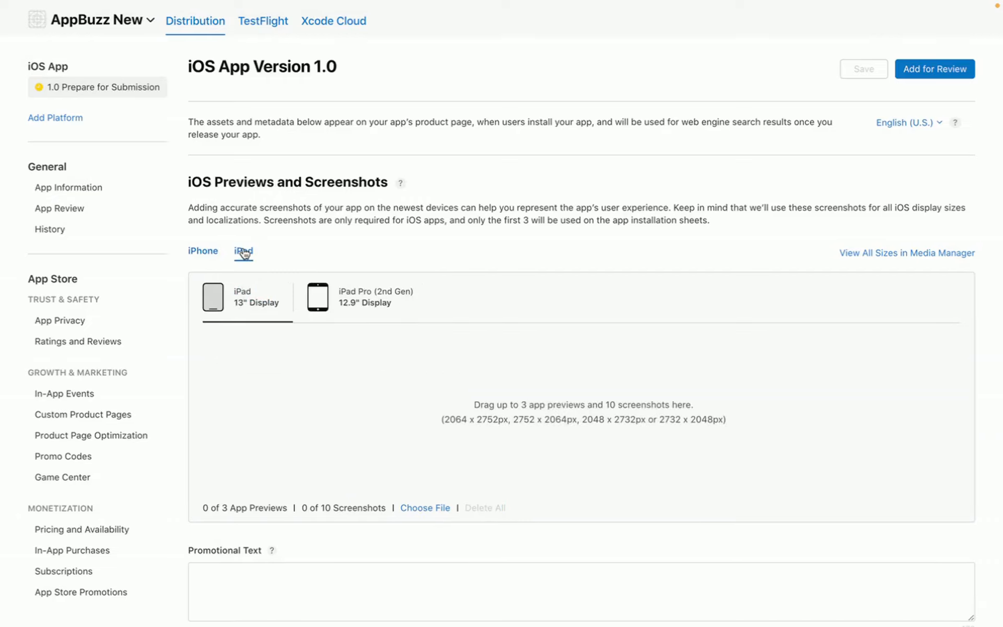
# - Upload the iPad Pro 12.9 screenshot file to the iPad 13" Display slot
pyautogui.click(426, 509)
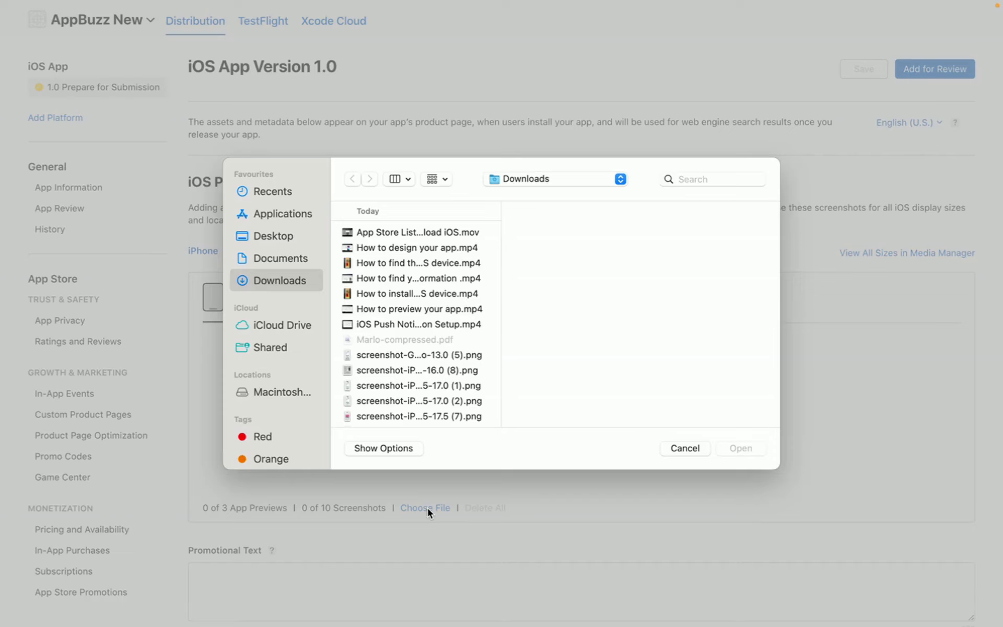
pyautogui.click(686, 450)
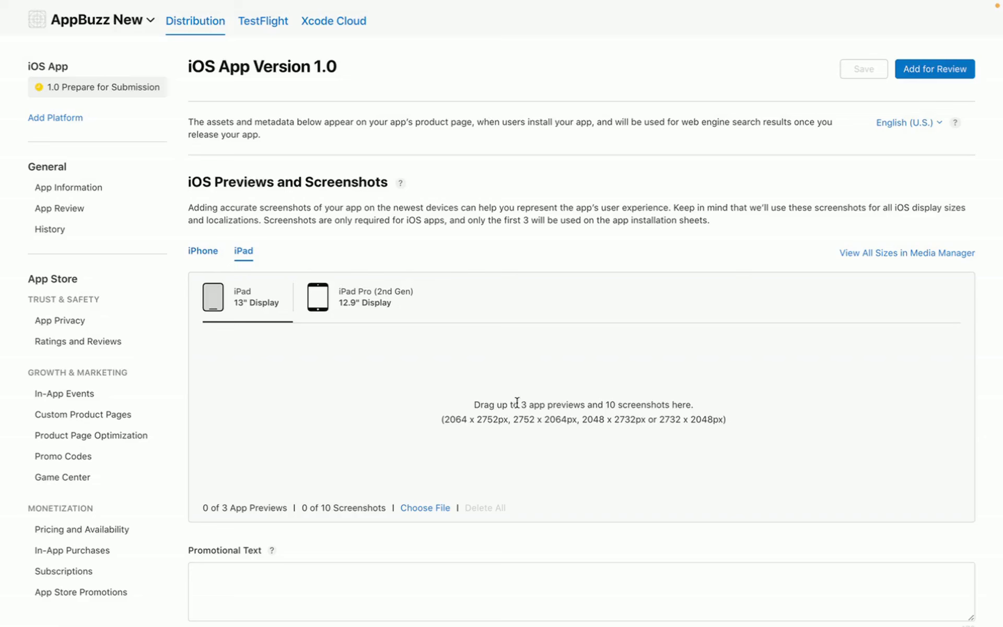
pyautogui.click(416, 513)
pyautogui.click(400, 371)
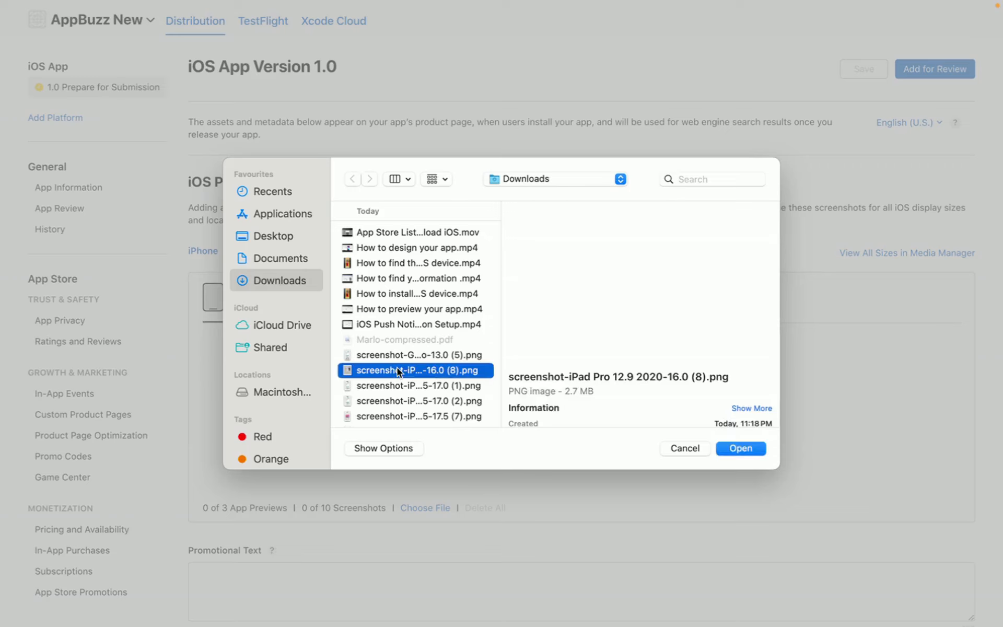
pyautogui.click(726, 449)
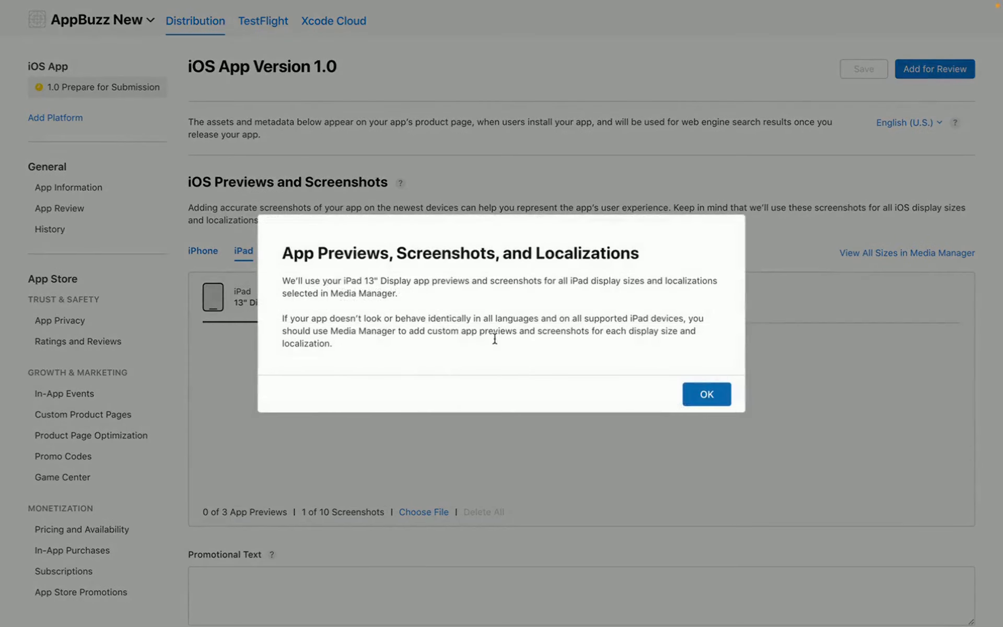
pyautogui.click(706, 395)
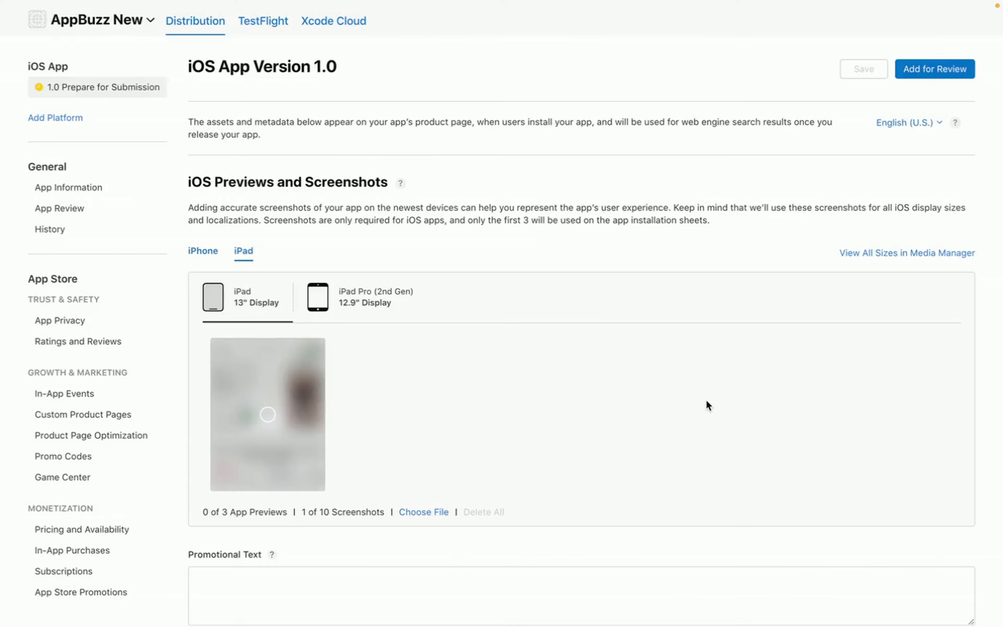
# - Upload the same iPad Pro 12.9 screenshot to the iPad Pro 12.9" Display slot
pyautogui.click(368, 312)
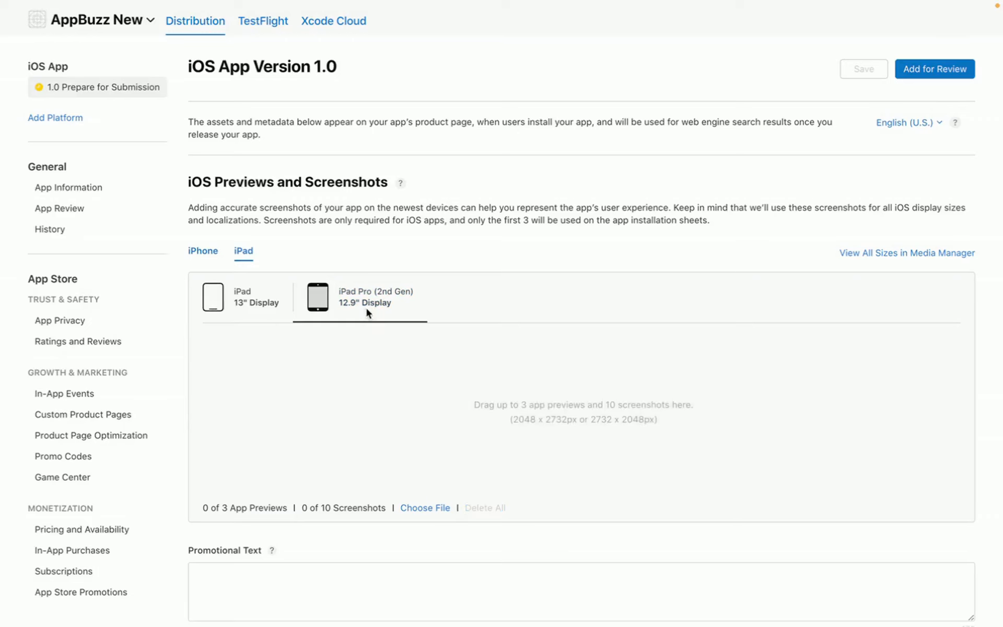
pyautogui.click(418, 508)
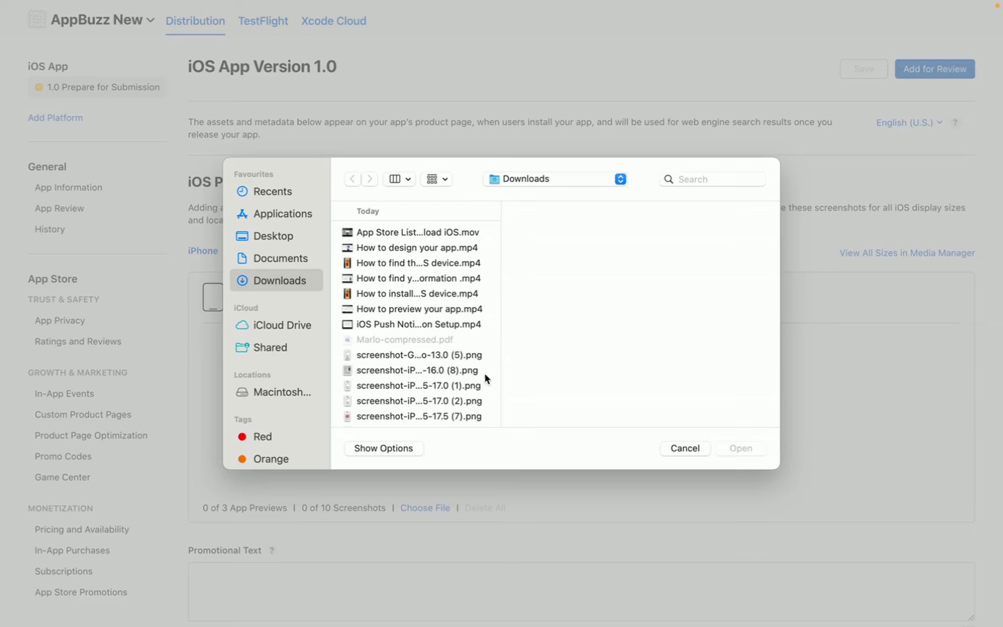
pyautogui.click(444, 370)
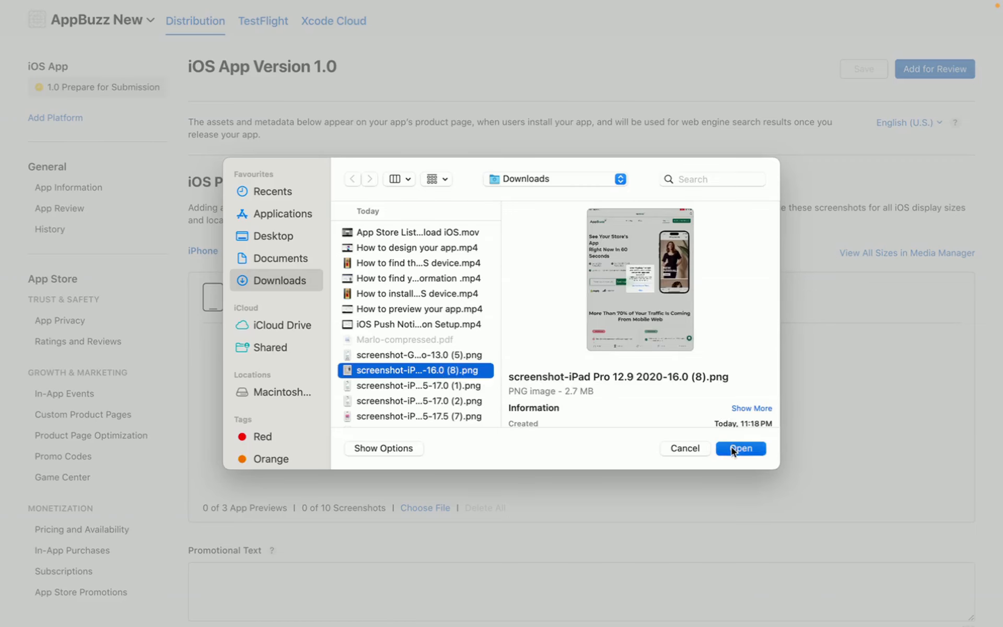
pyautogui.click(731, 447)
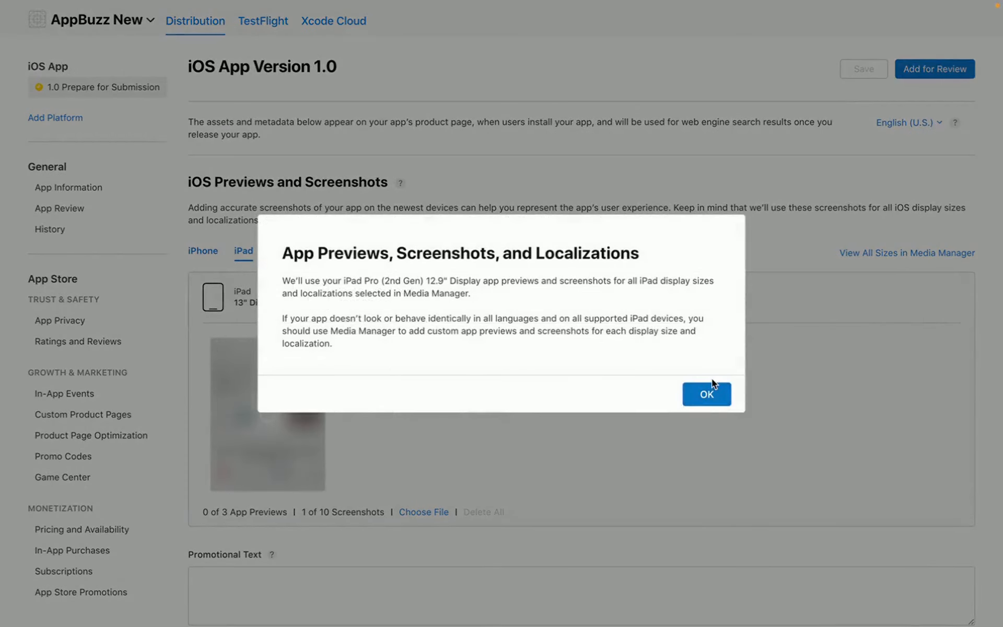
pyautogui.click(709, 398)
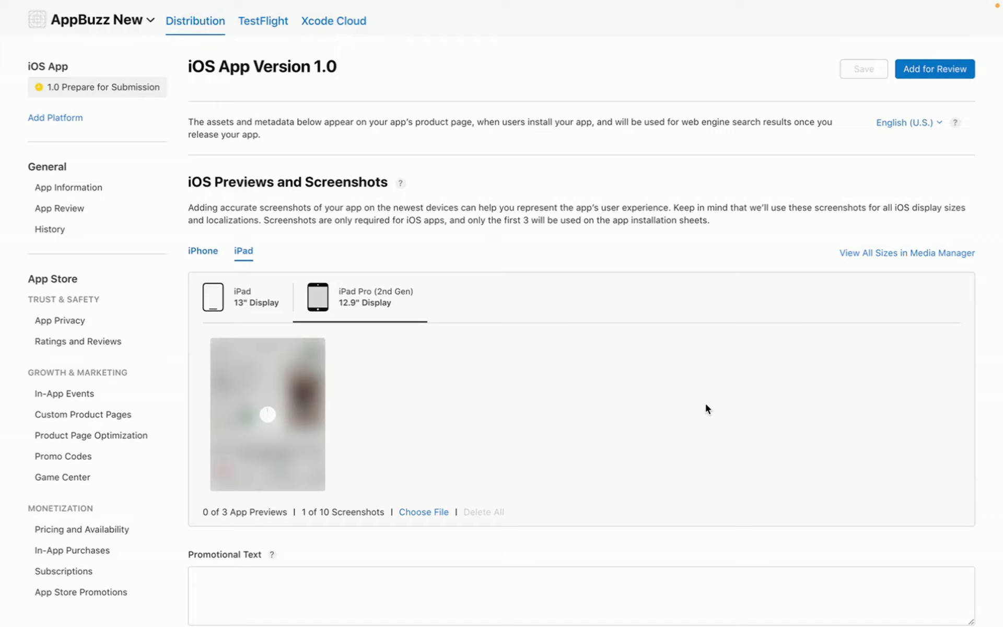
pyautogui.scroll(-3, 706, 405)
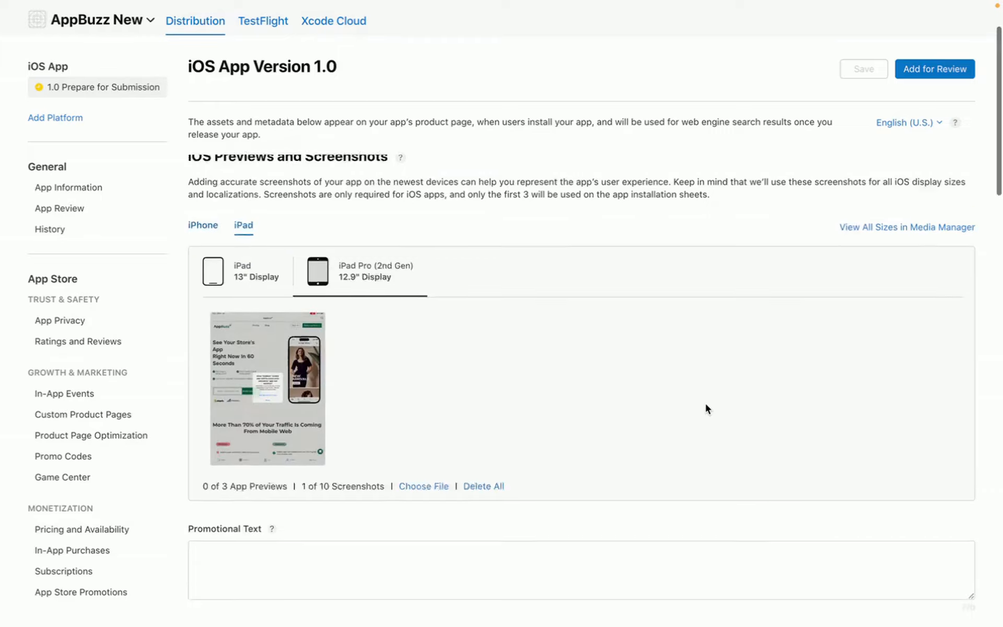
pyautogui.scroll(-2, 707, 409)
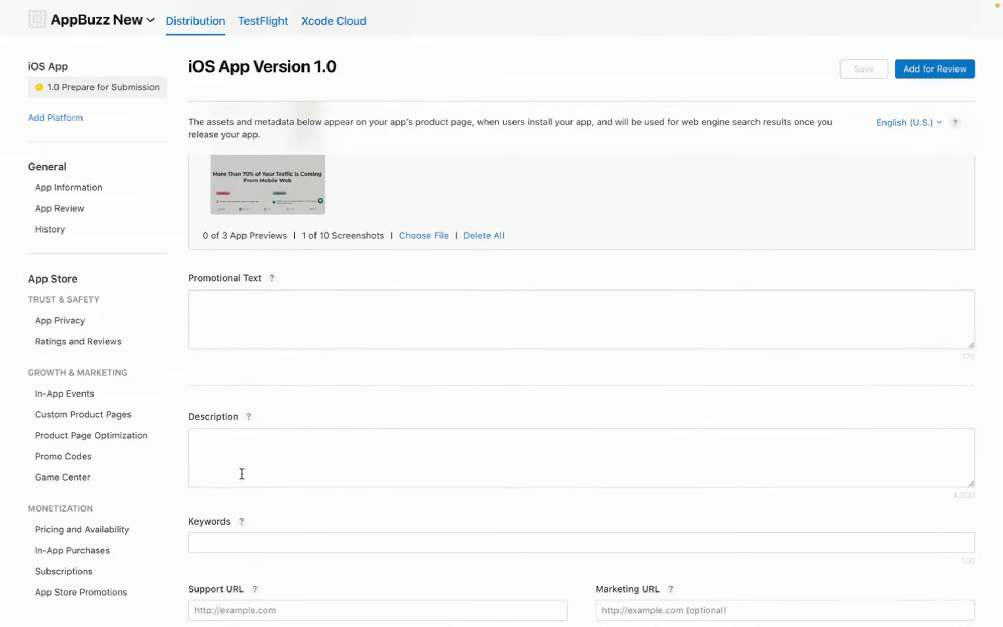
pyautogui.scroll(-1, 242, 465)
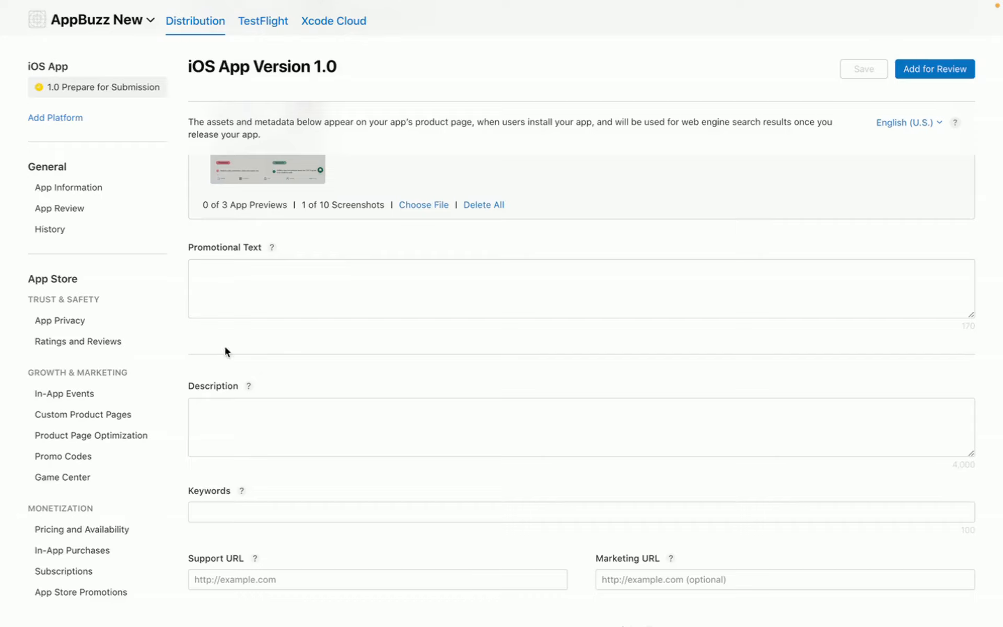
pyautogui.scroll(-1, 232, 481)
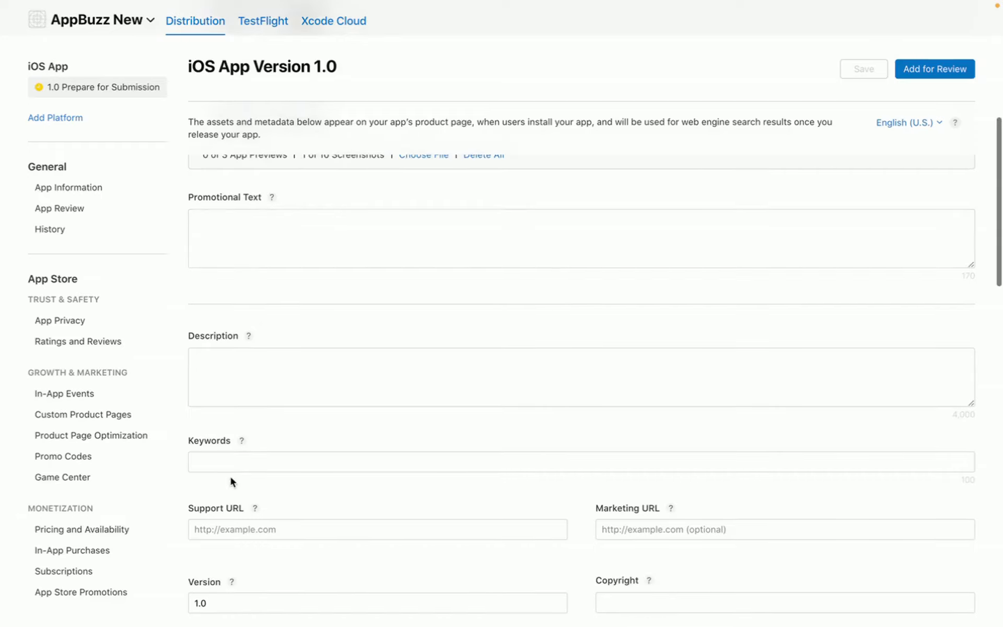
pyautogui.scroll(-1, 653, 562)
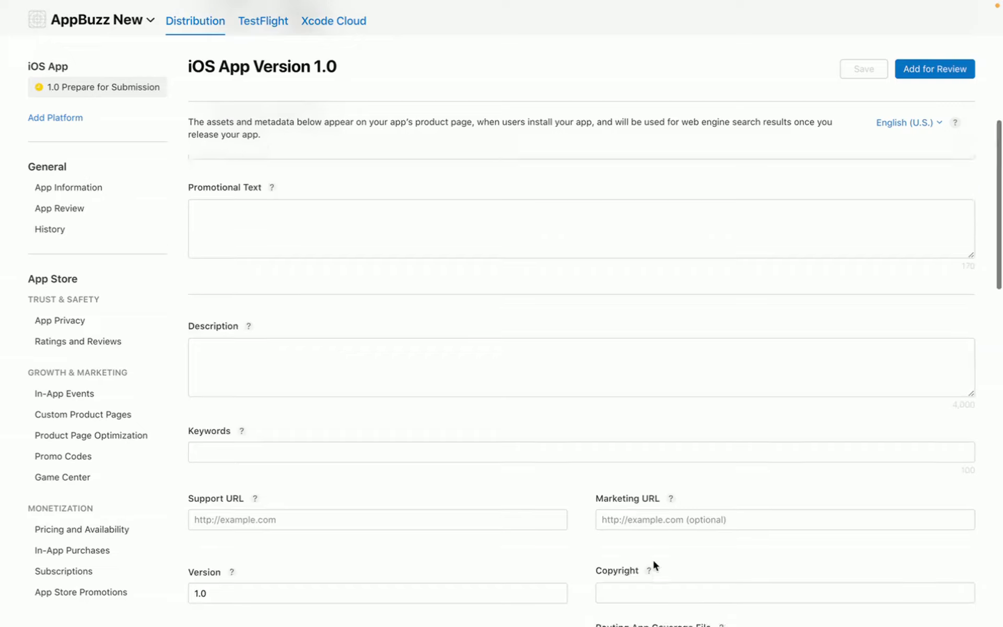
pyautogui.scroll(3, 503, 443)
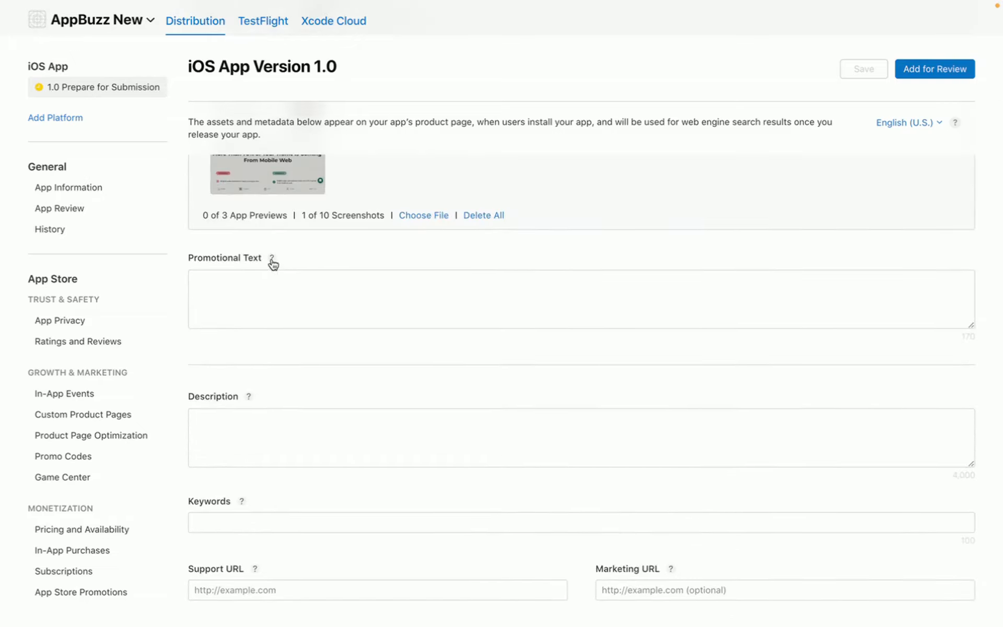
pyautogui.click(273, 263)
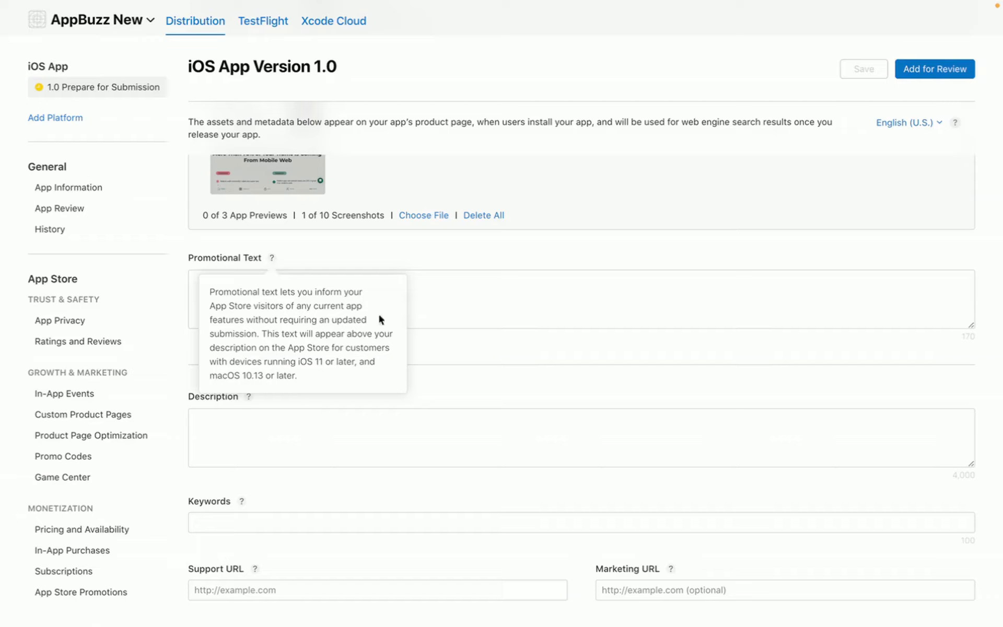
pyautogui.click(471, 311)
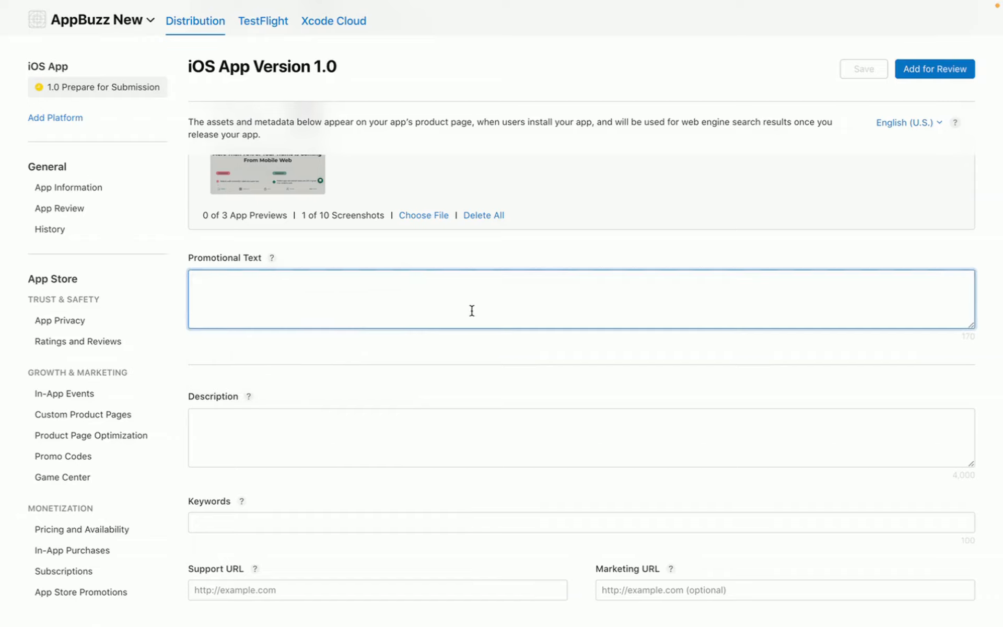
pyautogui.click(279, 448)
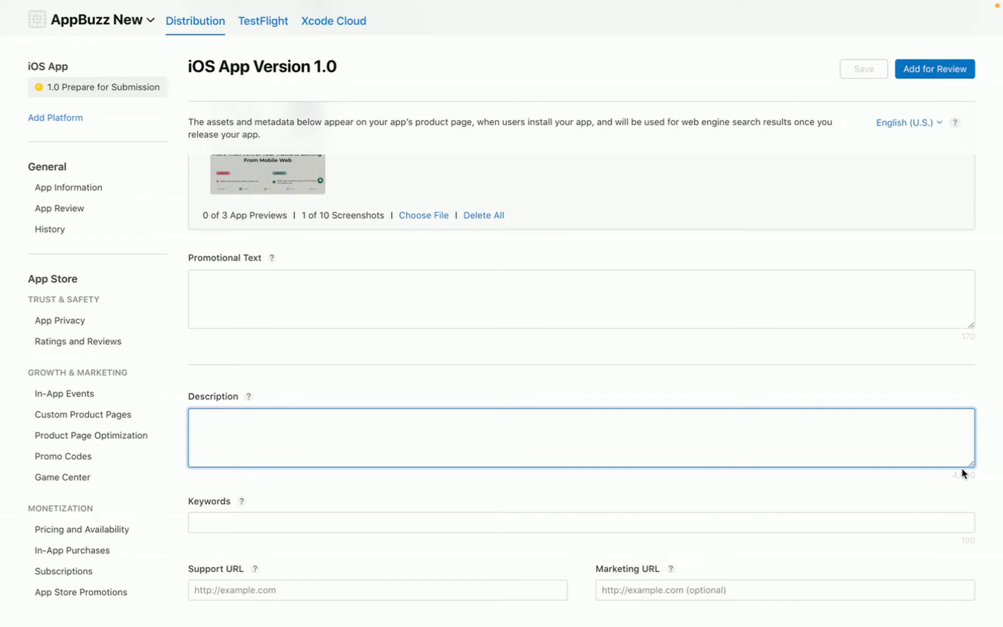
pyautogui.scroll(-2, 499, 509)
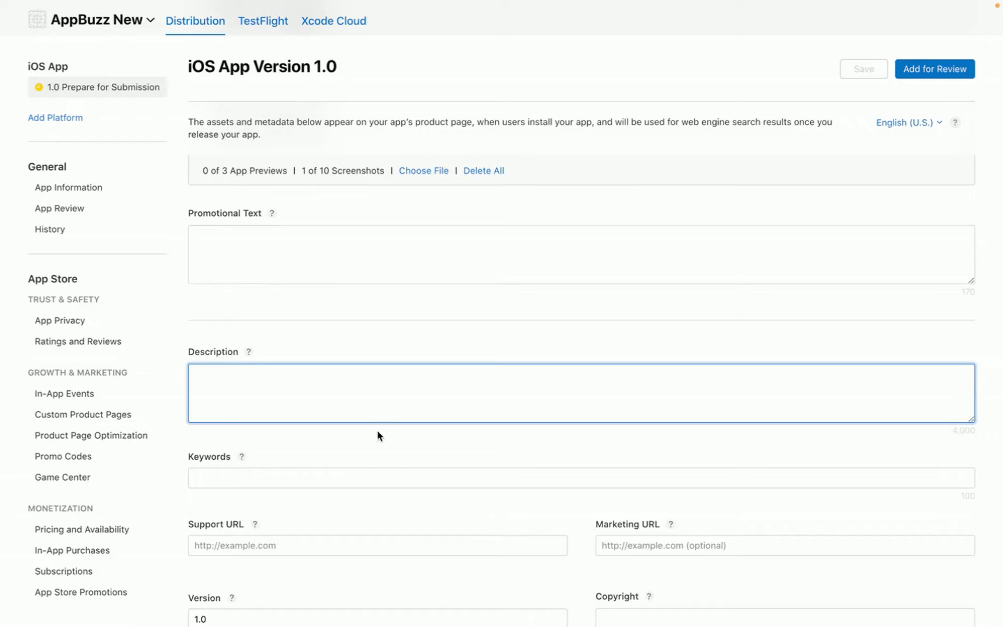
# - Fill the Description box with 'Description Description Description Description' using the copied label word
pyautogui.doubleClick(228, 353)
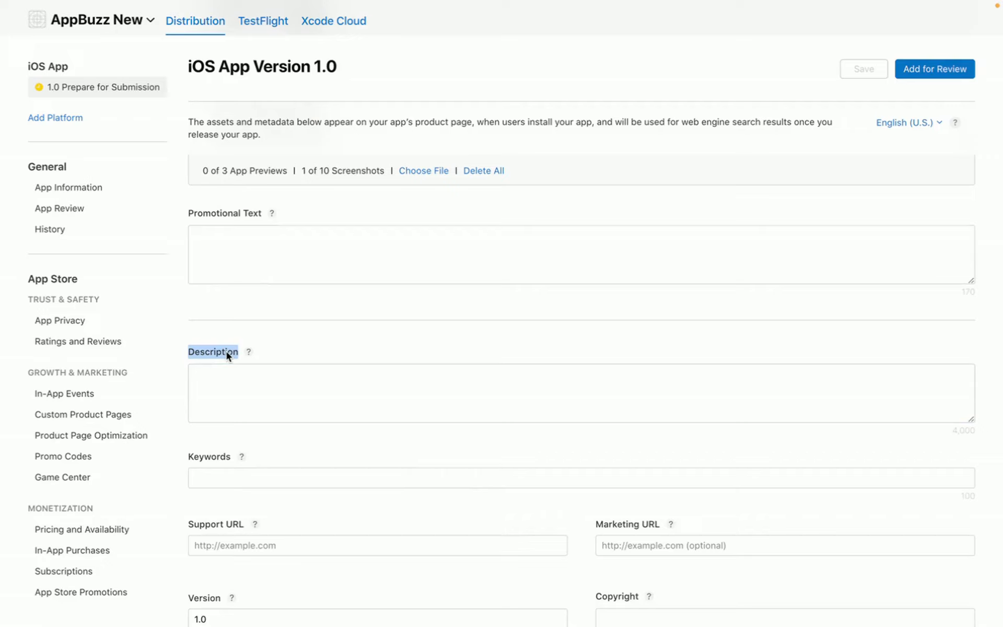
pyautogui.click(239, 376)
pyautogui.press('super+v')
pyautogui.press('super+v')
pyautogui.press('super+v')
pyautogui.press('super+v')
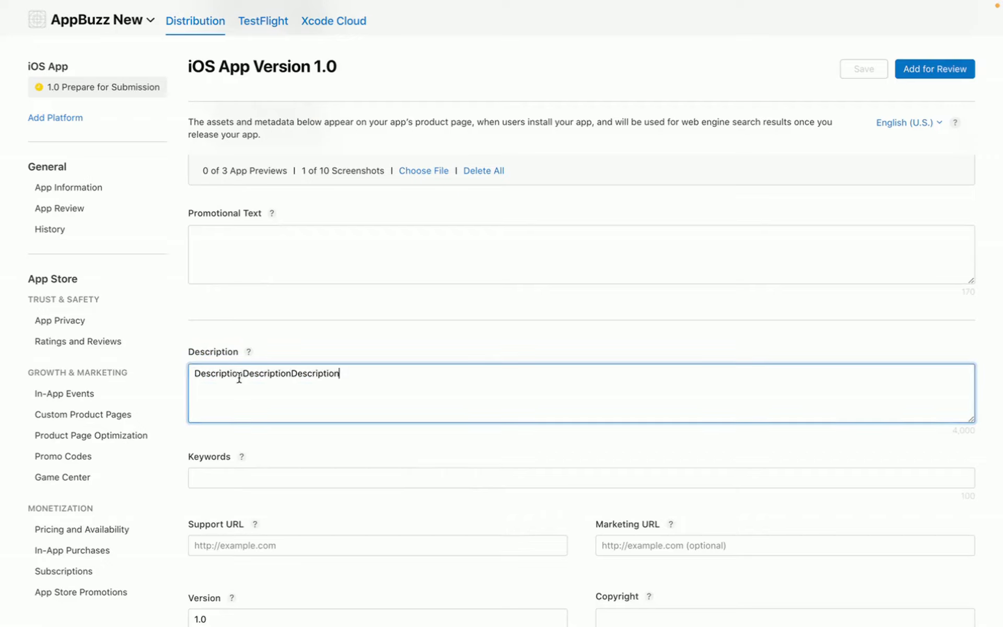
pyautogui.click(243, 373)
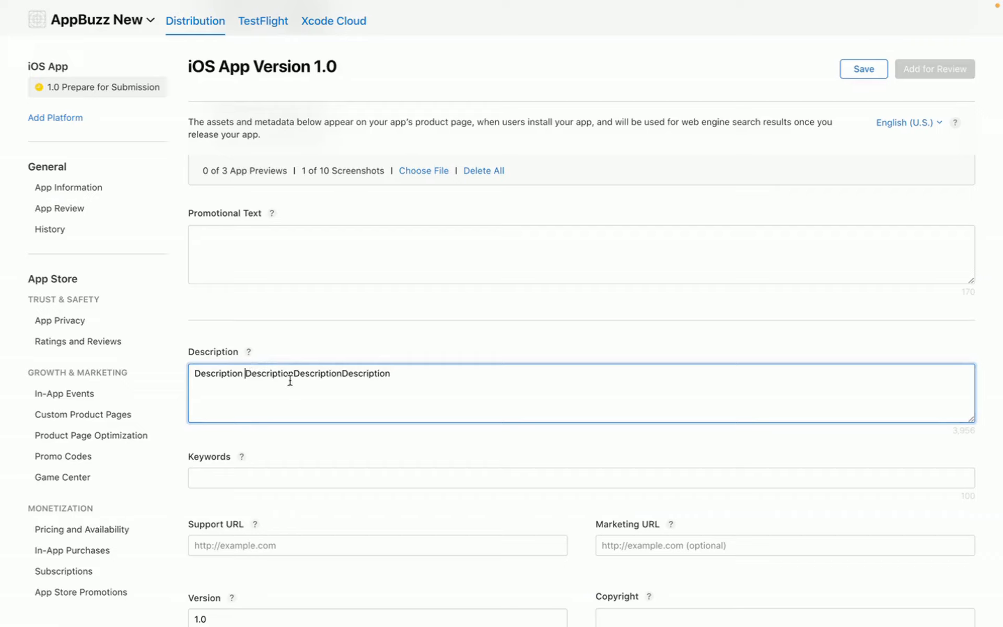
pyautogui.click(293, 373)
pyautogui.click(344, 373)
pyautogui.click(228, 475)
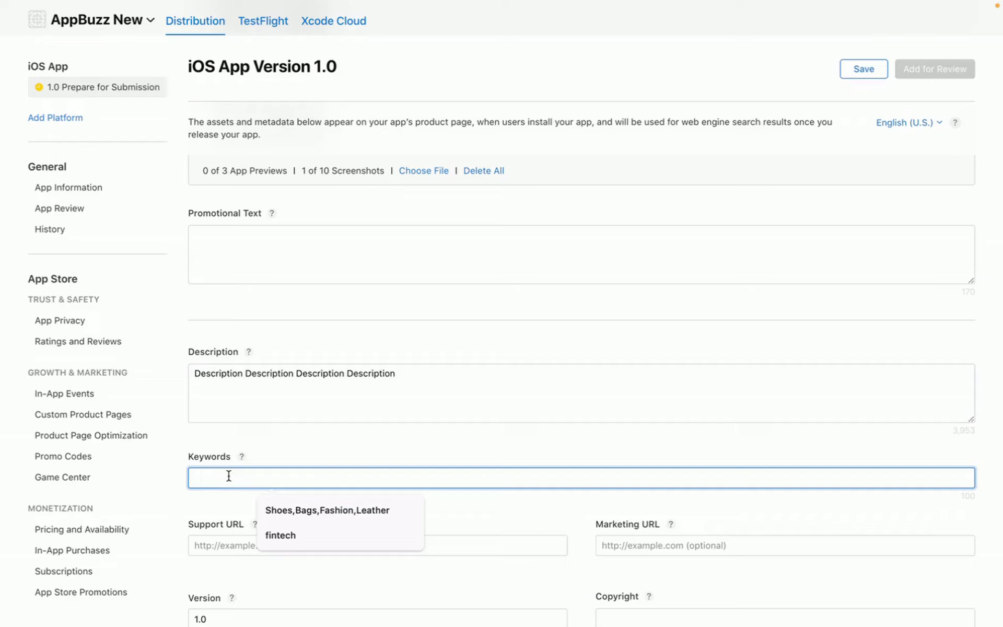
pyautogui.click(296, 463)
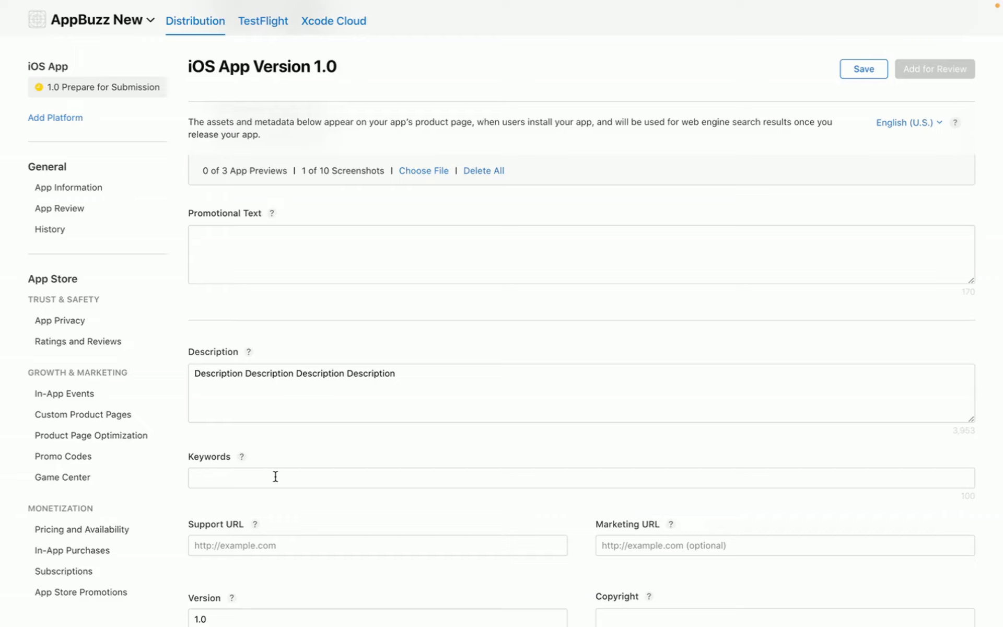
# - Enter the keywords 'fashion, apparel, clothing', leaving Support URL empty
pyautogui.click(275, 476)
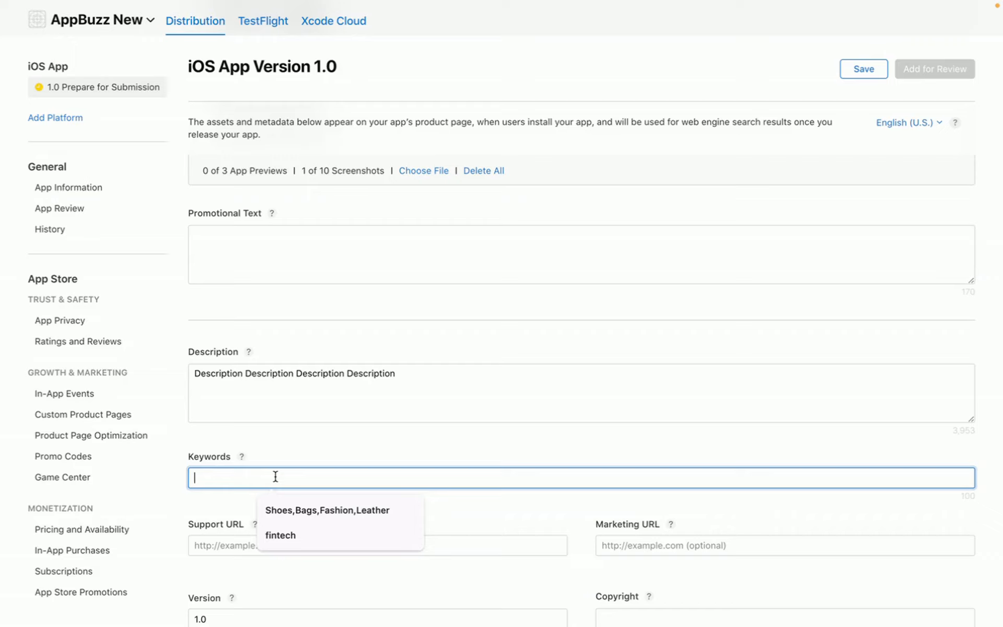
pyautogui.write('fashio')
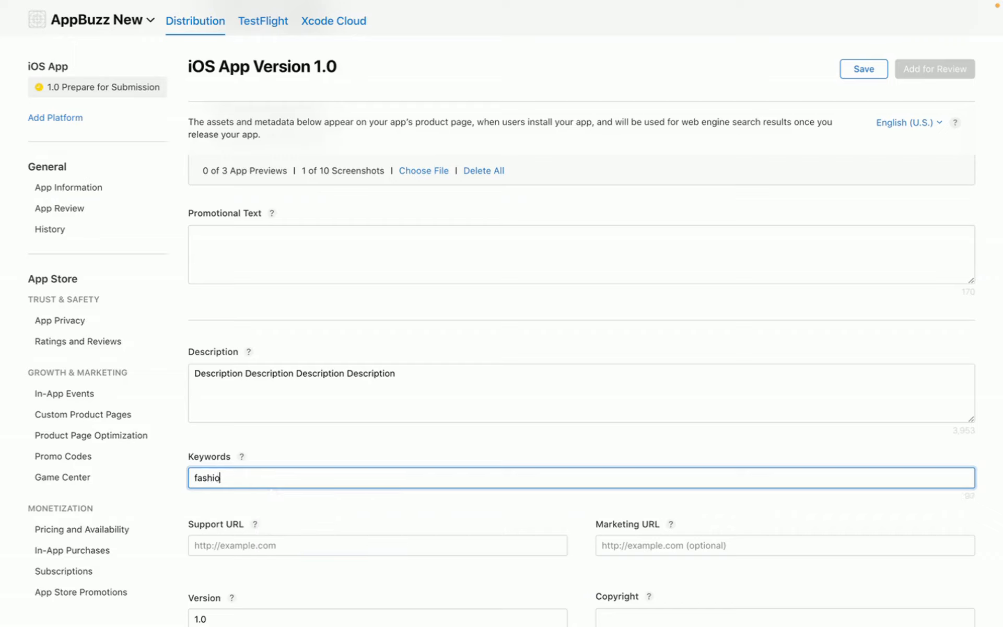
pyautogui.write('n, apparel, clothing')
pyautogui.scroll(-2, 300, 535)
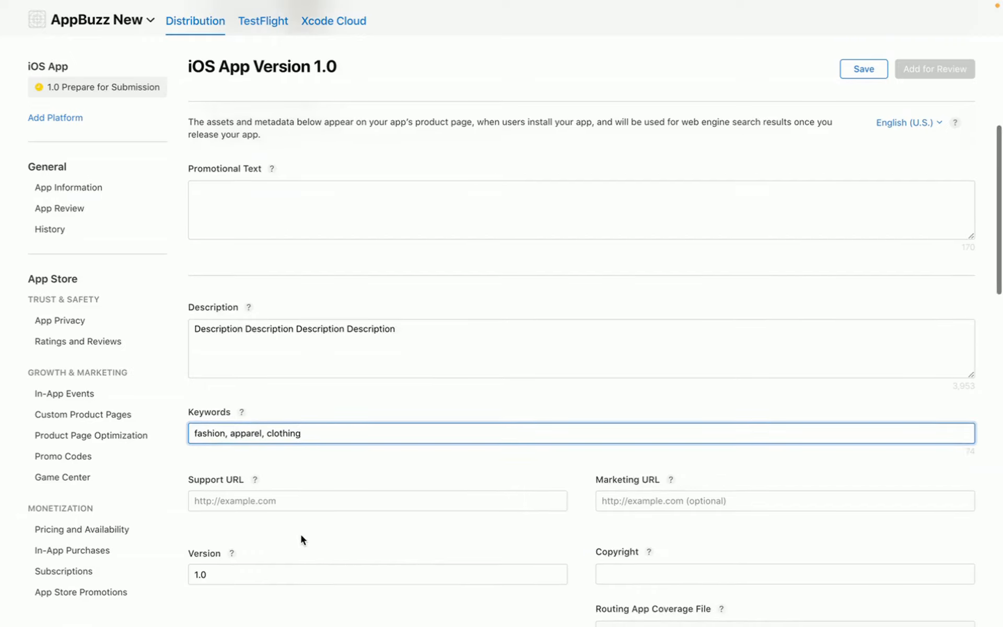
pyautogui.scroll(-1, 300, 509)
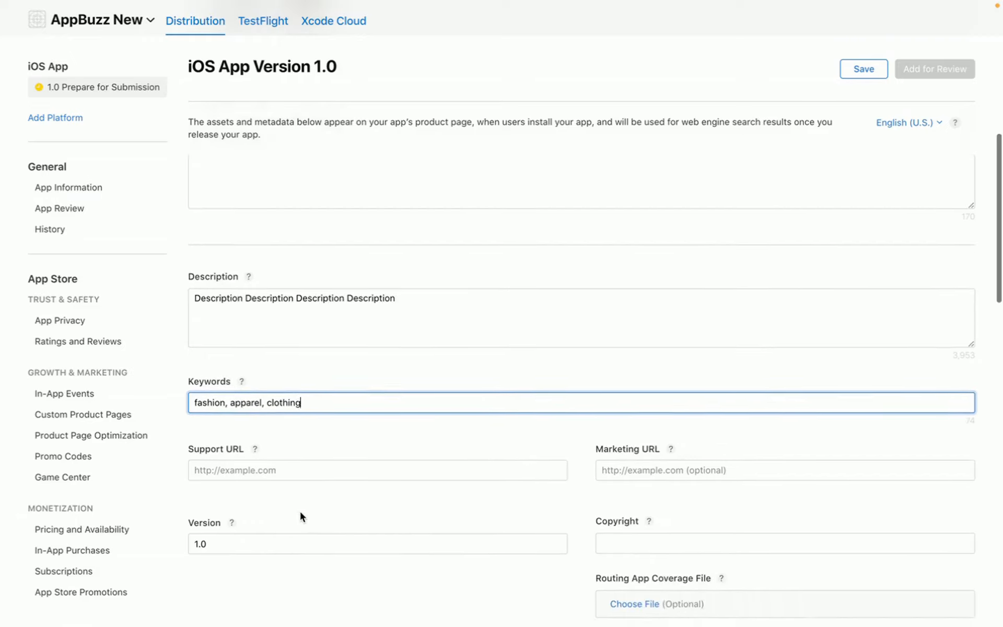
pyautogui.click(274, 478)
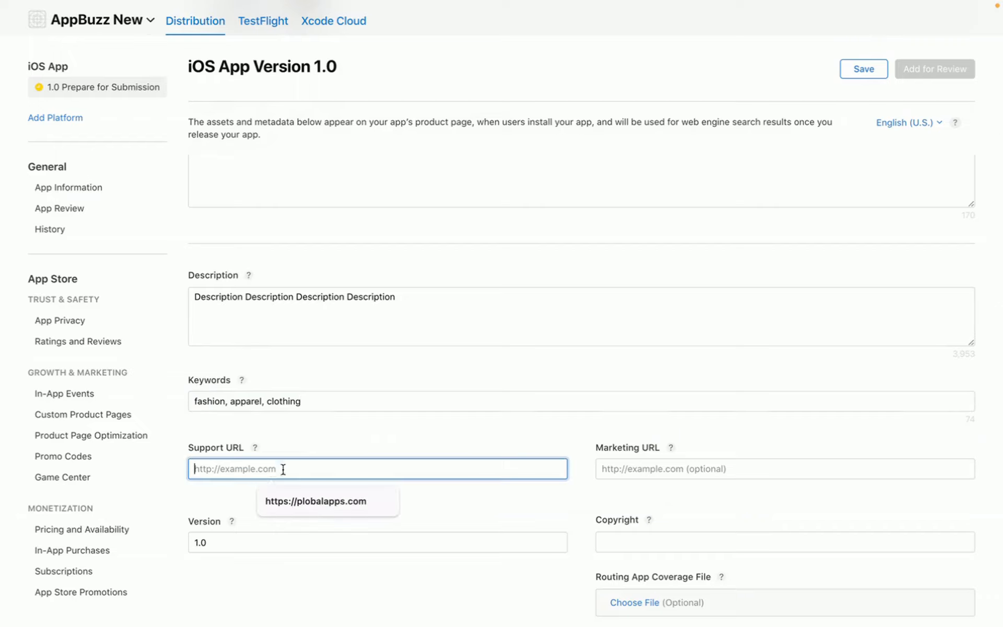
pyautogui.click(327, 449)
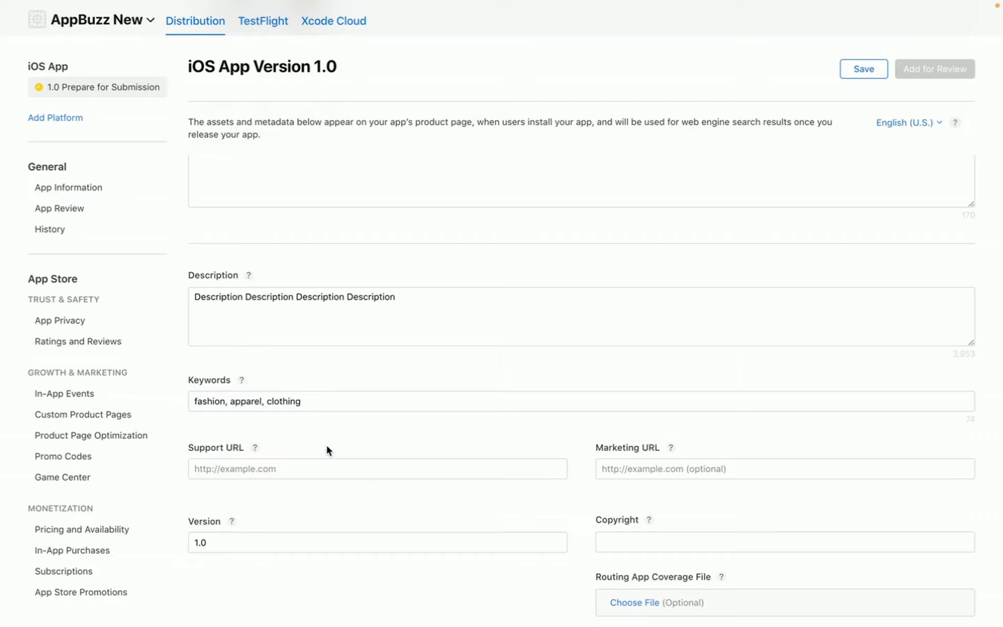
pyautogui.scroll(-3, 327, 448)
# - Scroll to App Review Information and leave Sign-in required checked
pyautogui.scroll(-1, 470, 422)
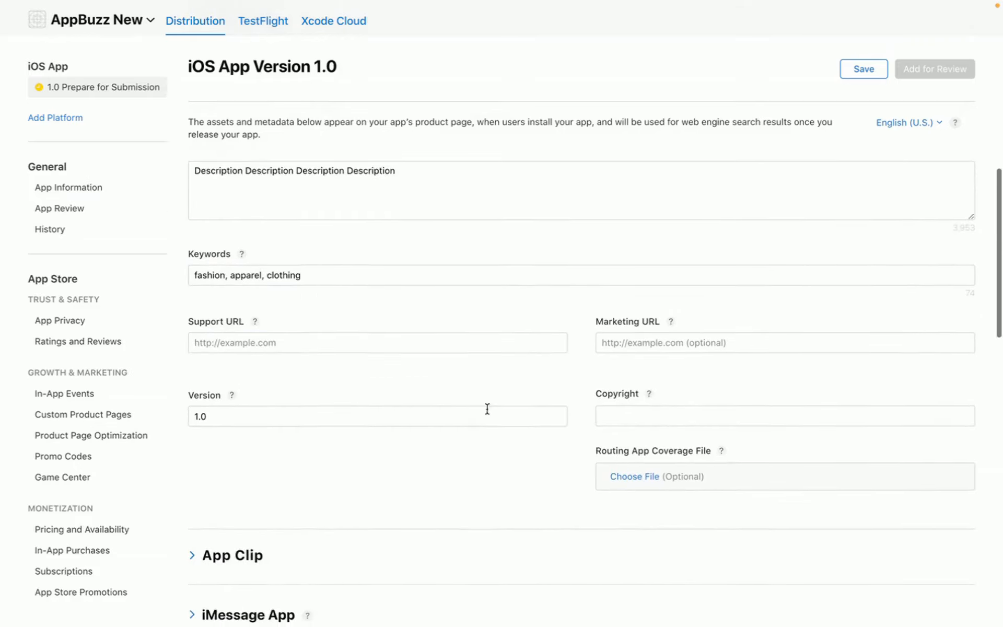
pyautogui.scroll(-2, 460, 439)
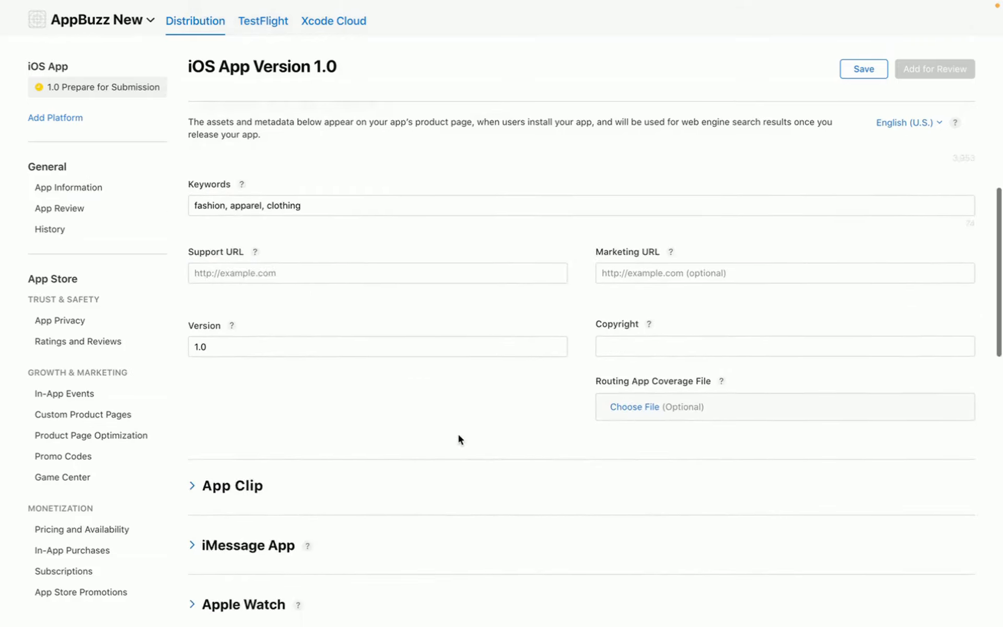
pyautogui.scroll(-4, 459, 439)
pyautogui.scroll(-5, 459, 436)
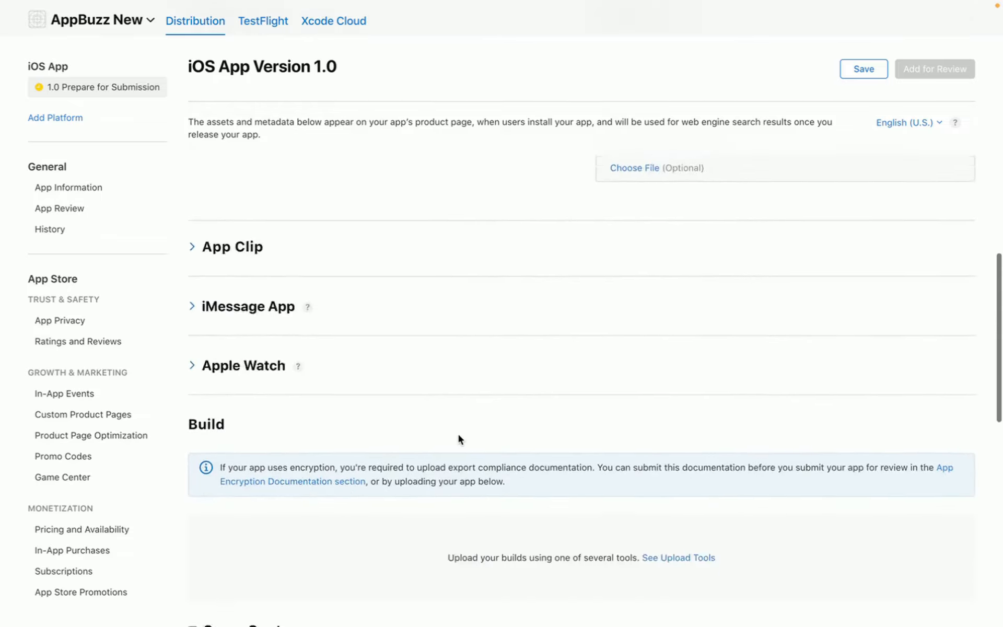
pyautogui.scroll(-2, 459, 437)
pyautogui.scroll(-4, 459, 438)
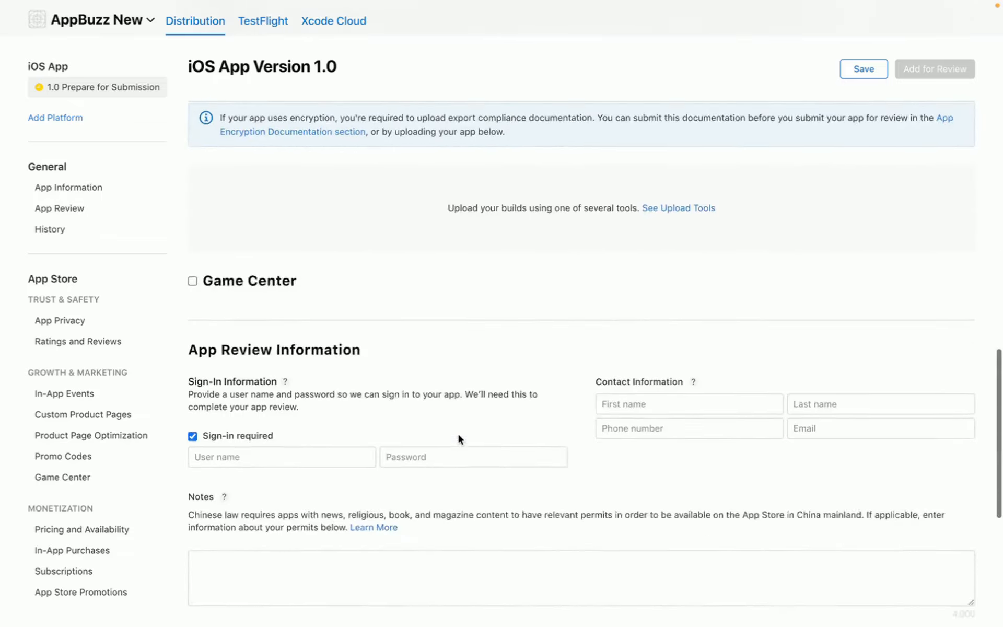
pyautogui.click(311, 398)
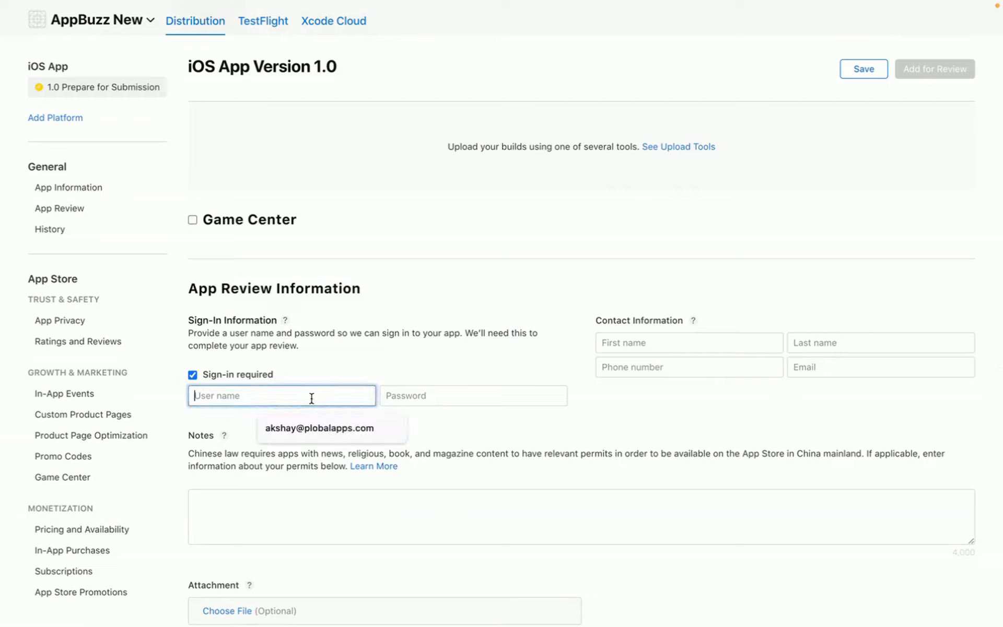
pyautogui.click(370, 383)
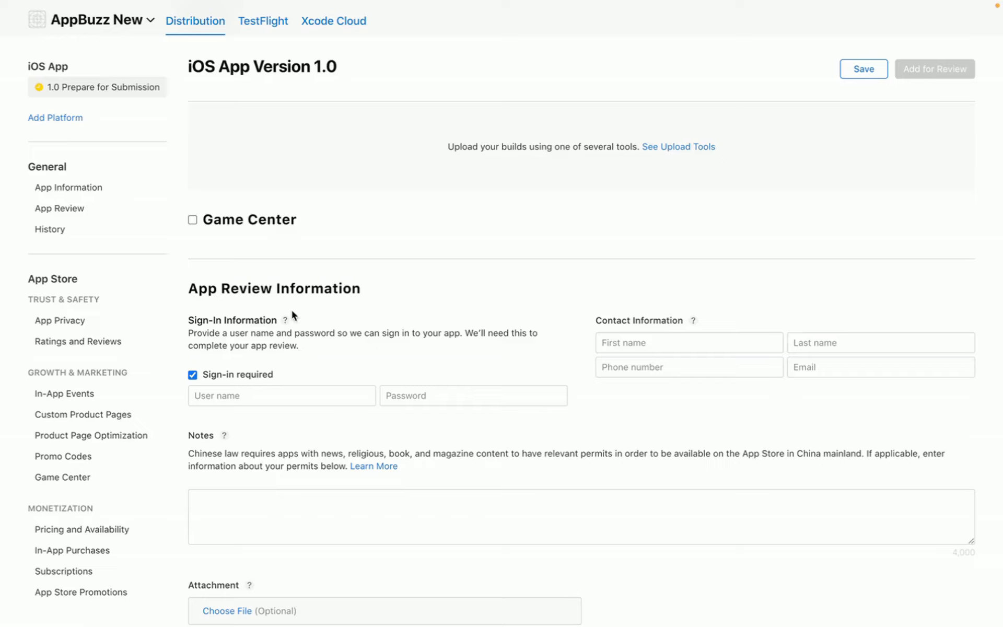
pyautogui.click(241, 398)
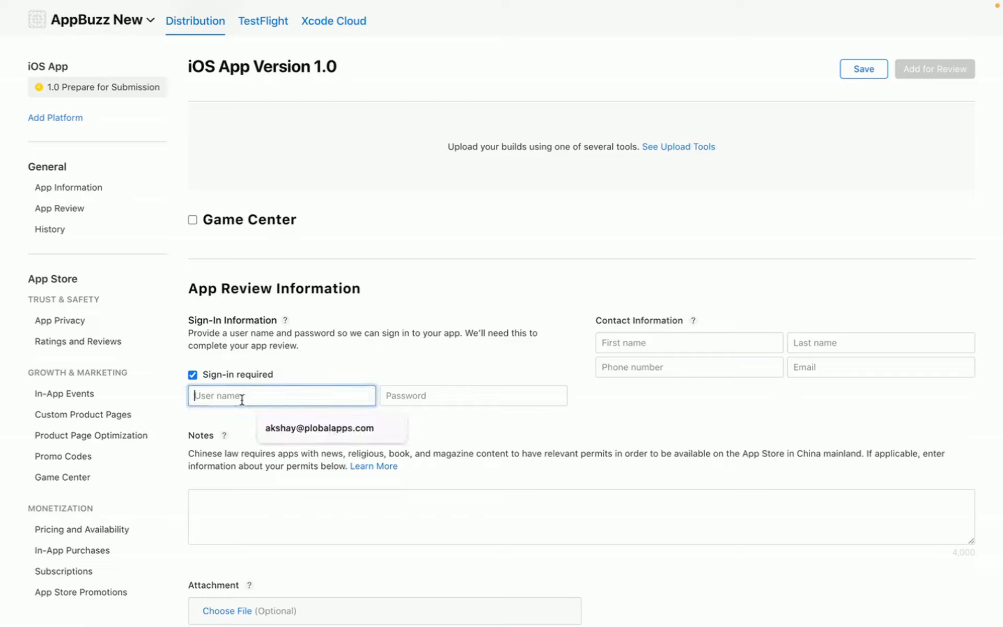
pyautogui.click(289, 378)
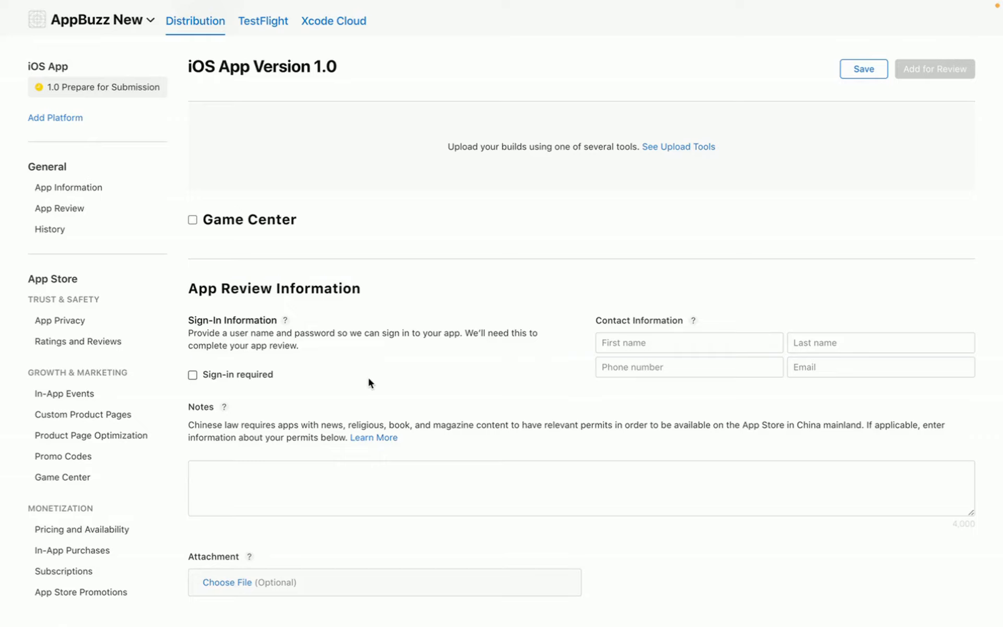
pyautogui.scroll(-1, 369, 383)
pyautogui.scroll(2, 369, 382)
pyautogui.click(192, 387)
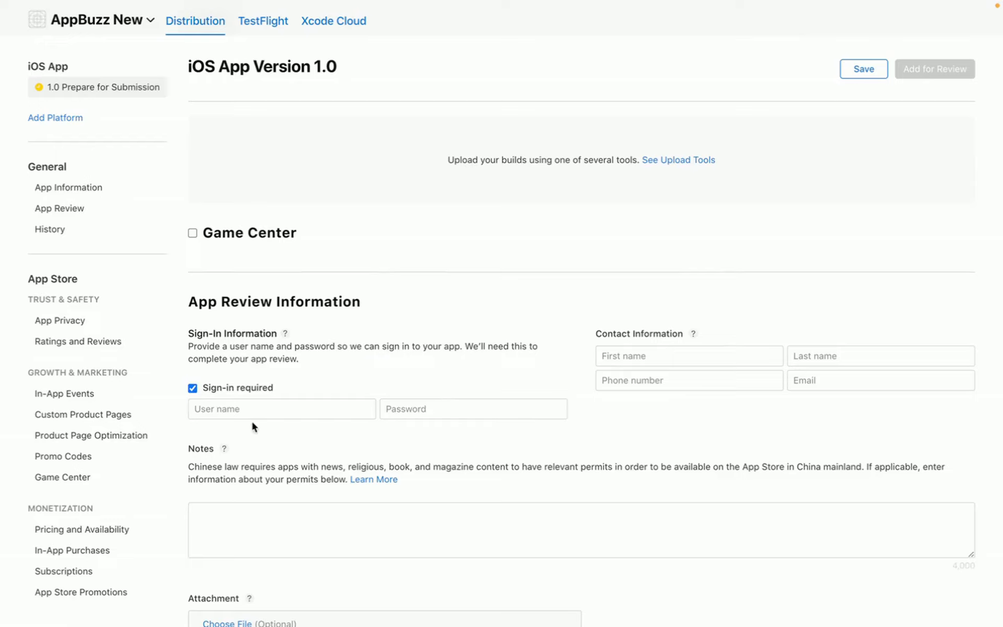
# - Enter the demo account's user name (an e-mail address) and its password
pyautogui.click(255, 413)
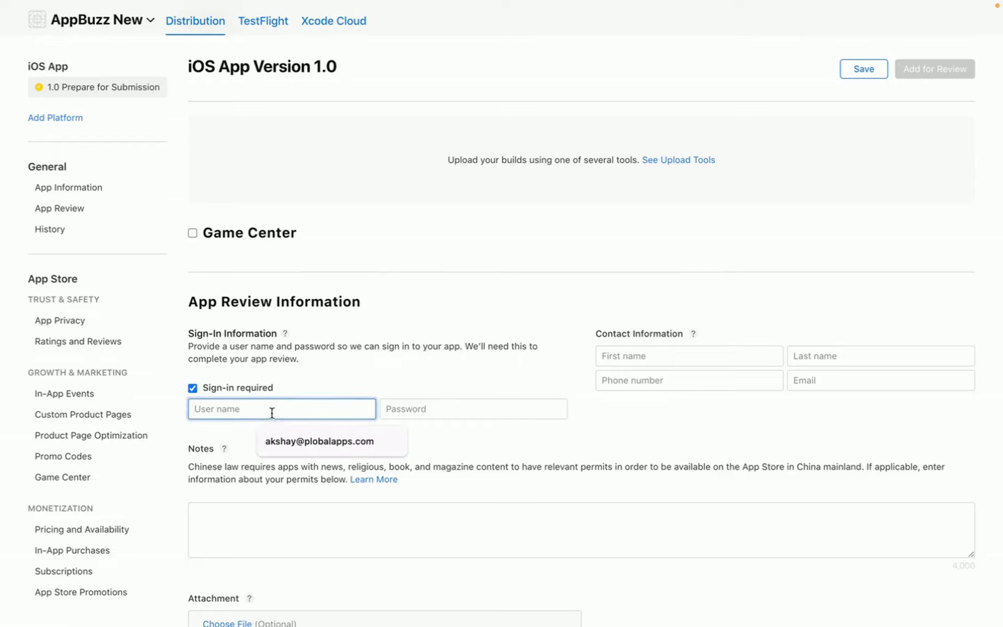
pyautogui.click(322, 393)
pyautogui.click(290, 408)
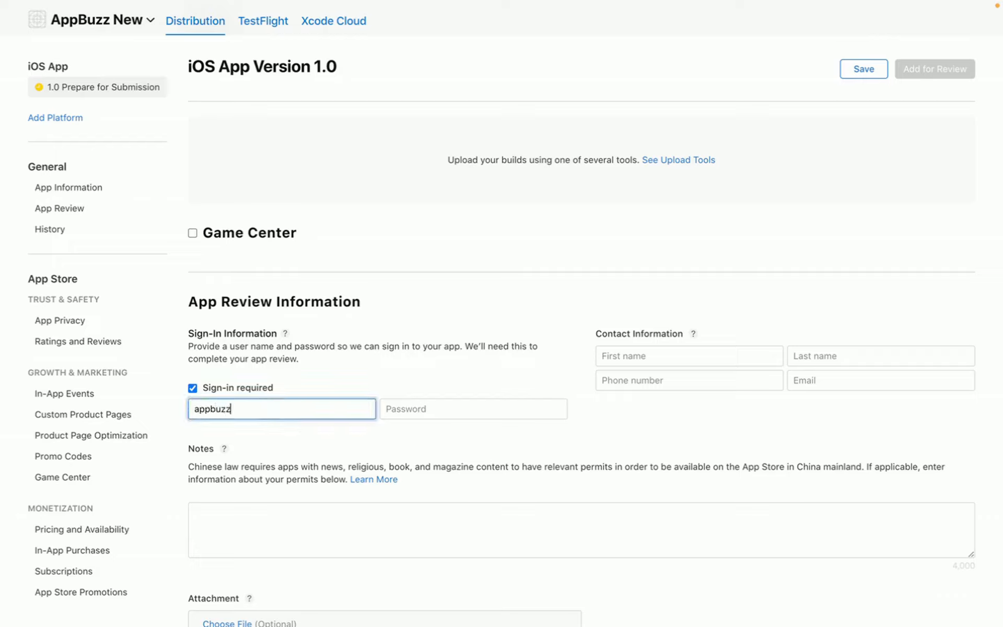
pyautogui.press('Tab')
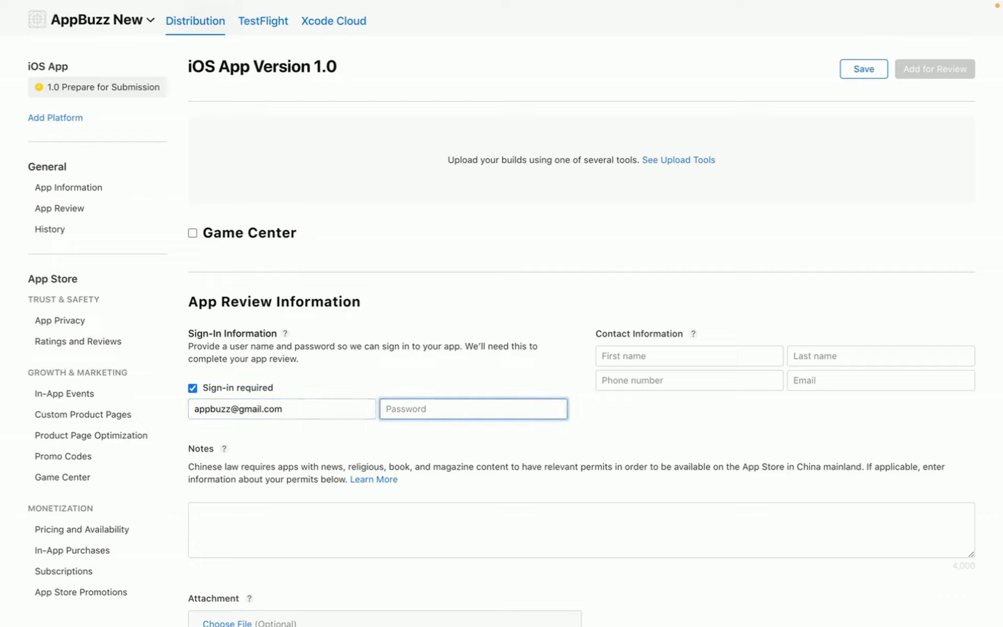
pyautogui.write('asdasd')
# - Enter the review contact's first name and phone number
pyautogui.click(674, 356)
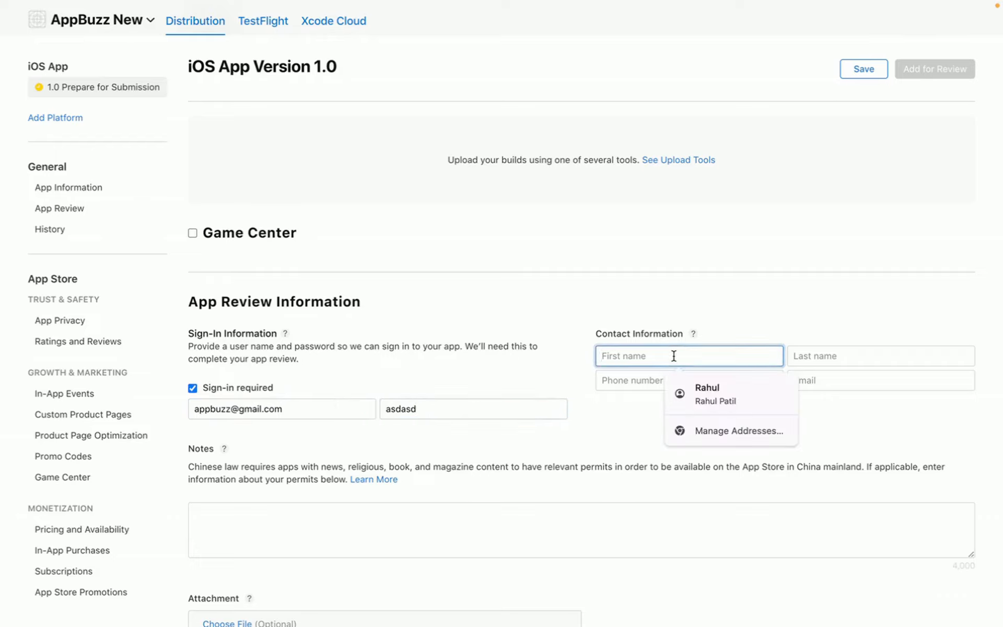
pyautogui.click(659, 430)
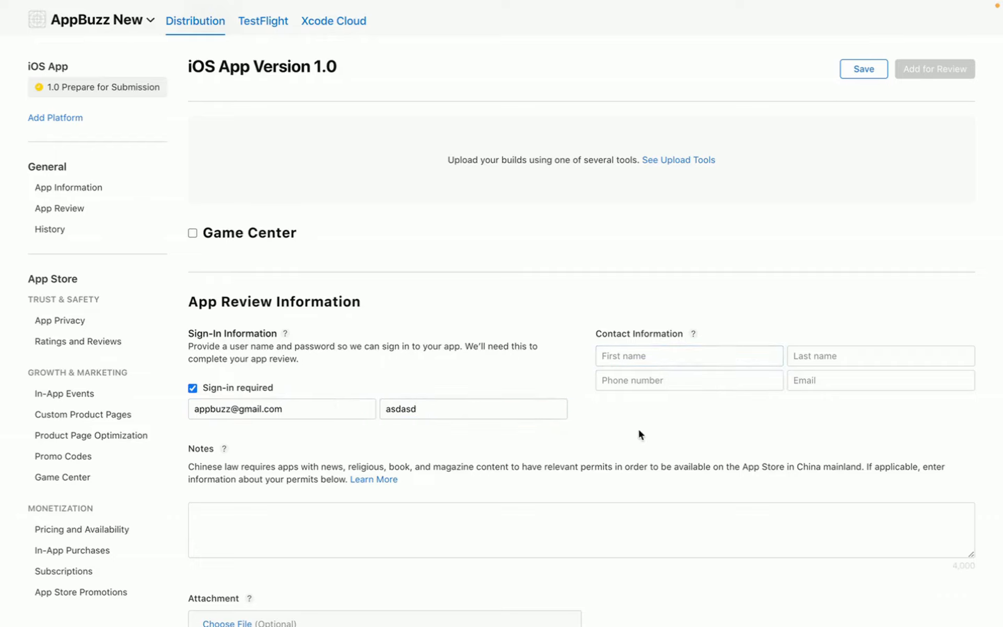
pyautogui.click(641, 358)
pyautogui.write('App')
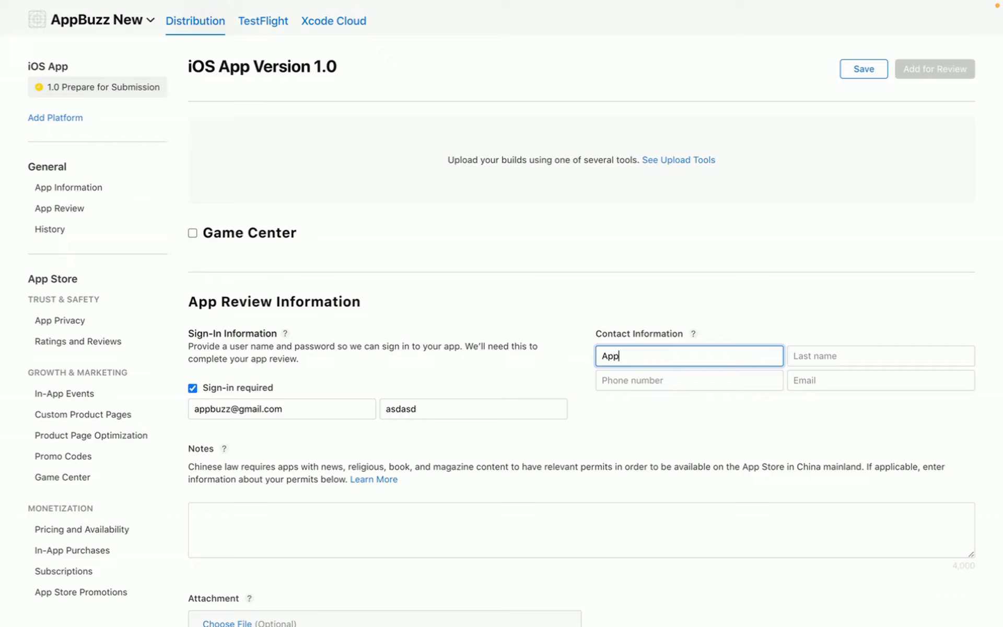
pyautogui.write('Buzz')
pyautogui.press('Tab')
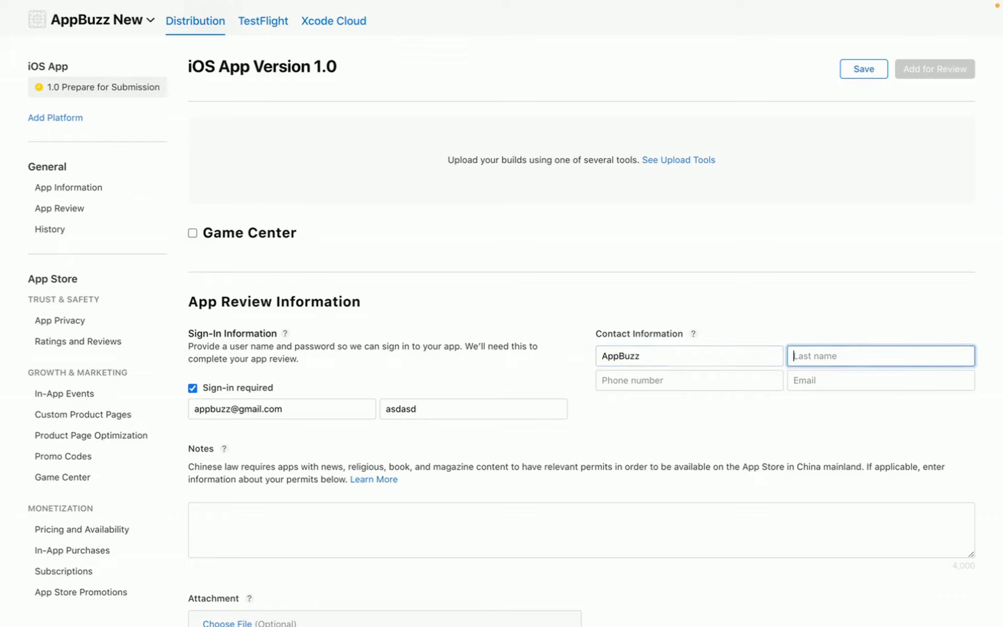
pyautogui.write('AppBuzz')
pyautogui.press('Tab')
pyautogui.write('+')
pyautogui.press('BackSpace')
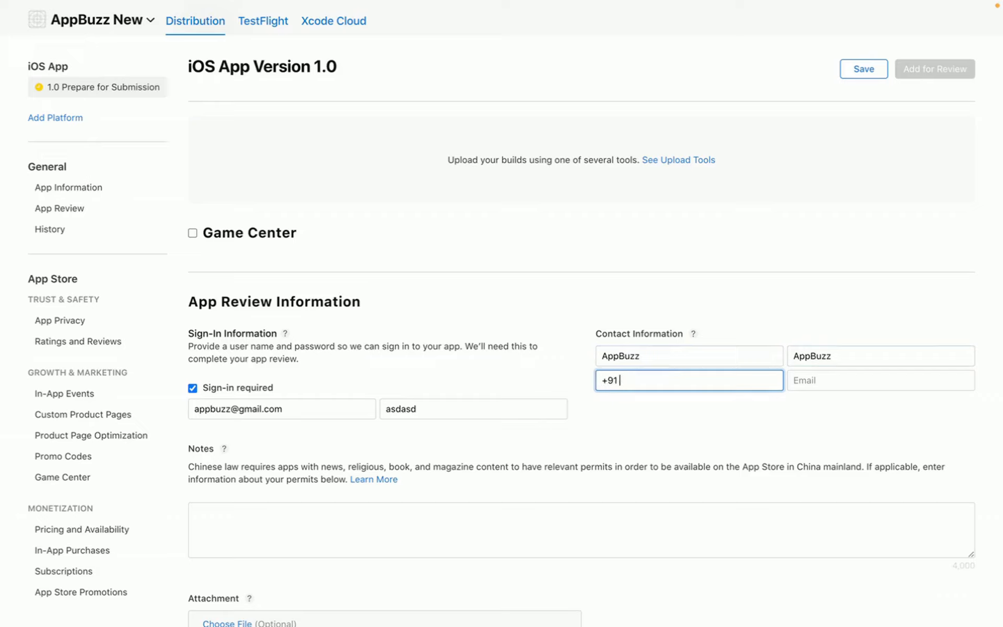
# - Copy the sign-in user name into the contact Email field
pyautogui.click(862, 386)
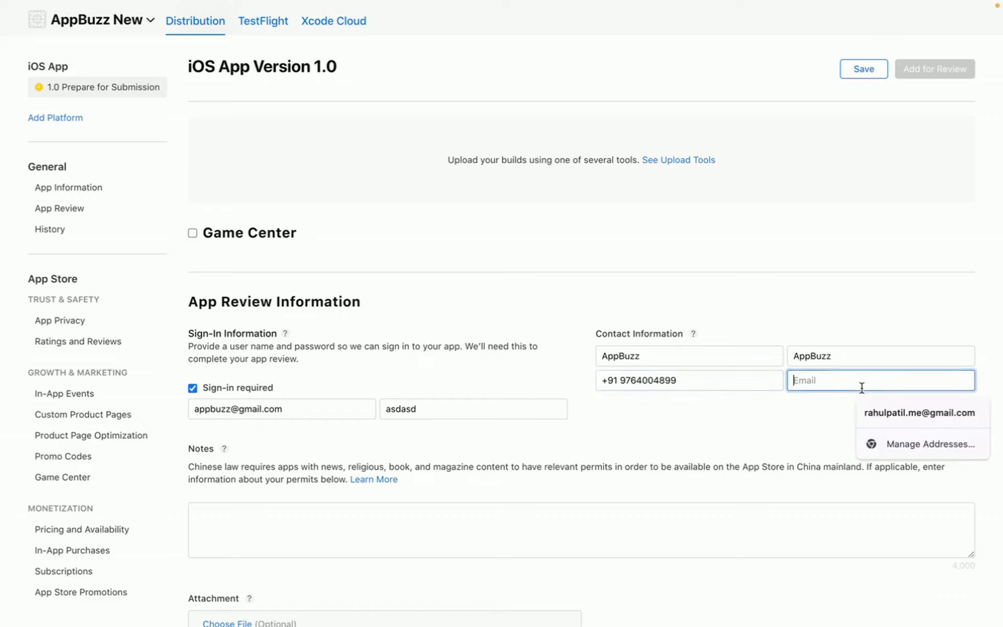
pyautogui.click(840, 419)
pyautogui.doubleClick(291, 409)
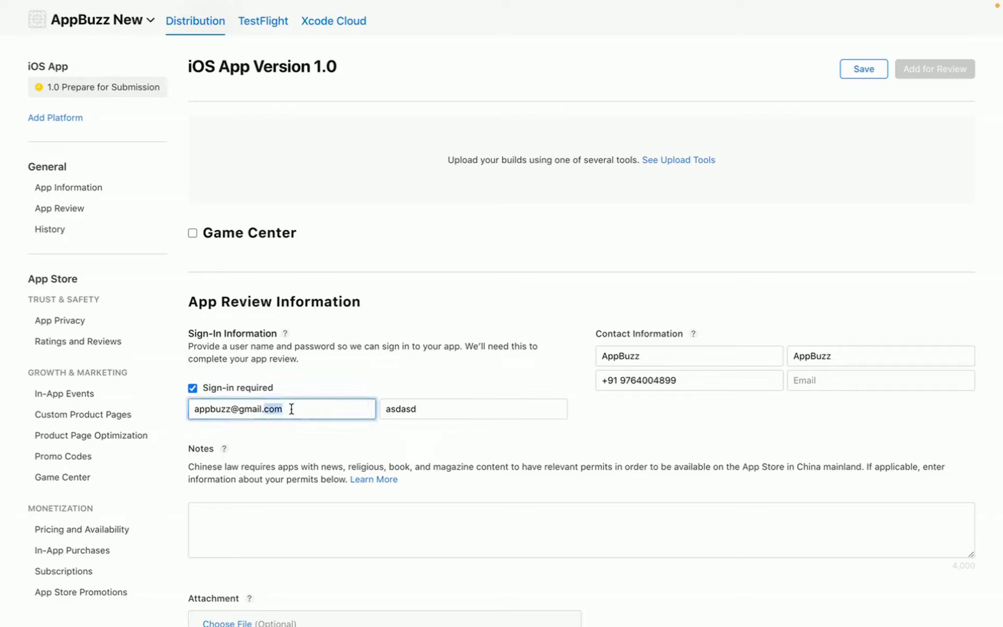
pyautogui.click(291, 408)
pyautogui.press('super+c')
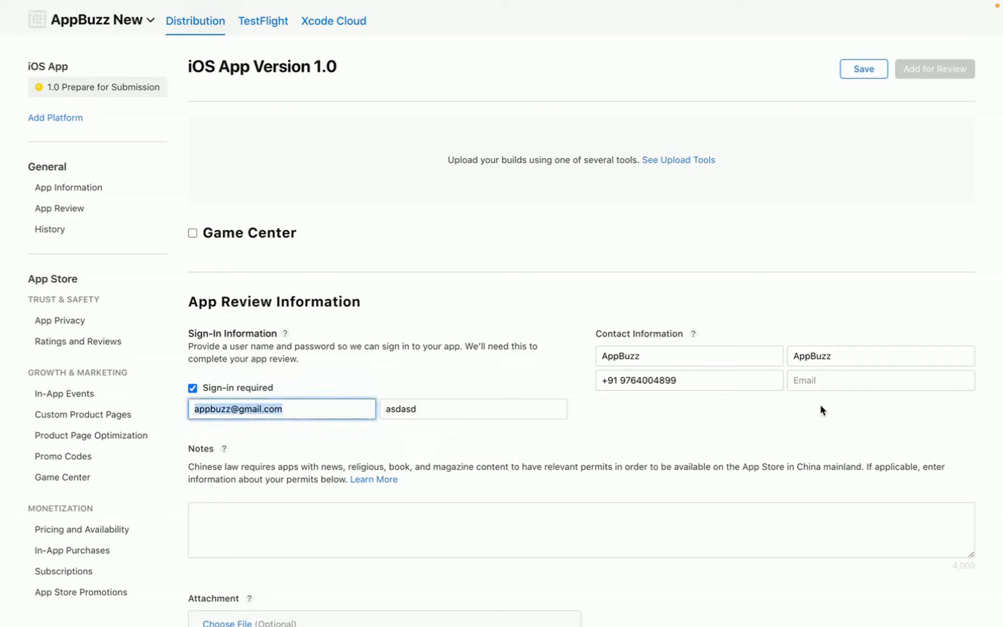
pyautogui.click(813, 379)
pyautogui.press('super+v')
pyautogui.click(819, 415)
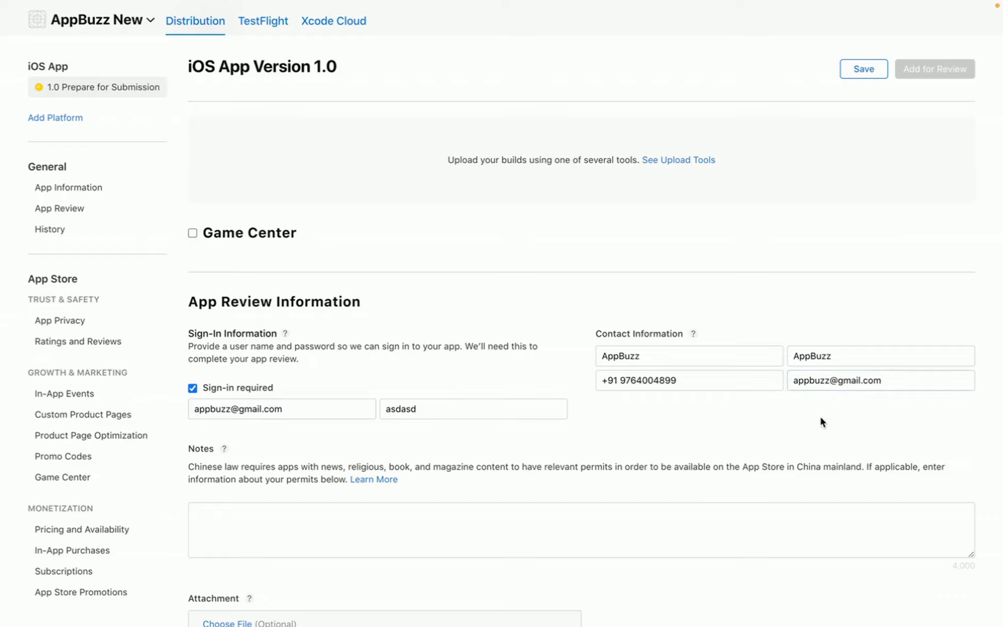
pyautogui.scroll(-3, 612, 422)
pyautogui.scroll(4, 613, 426)
pyautogui.scroll(-9, 613, 426)
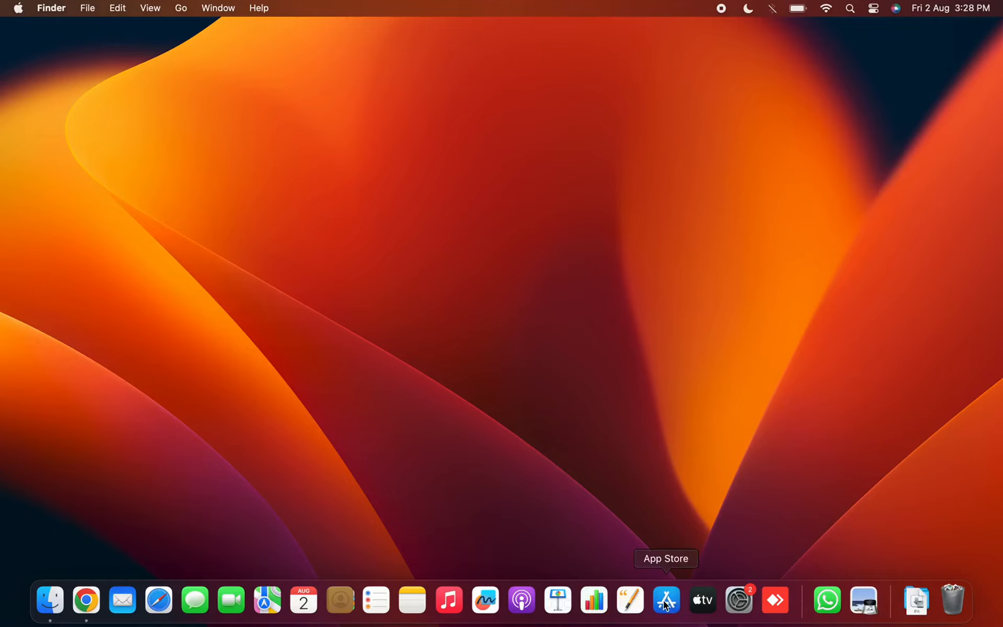
# - Search the Mac App Store for 'transporter' and download Apple's Transporter app
pyautogui.click(665, 605)
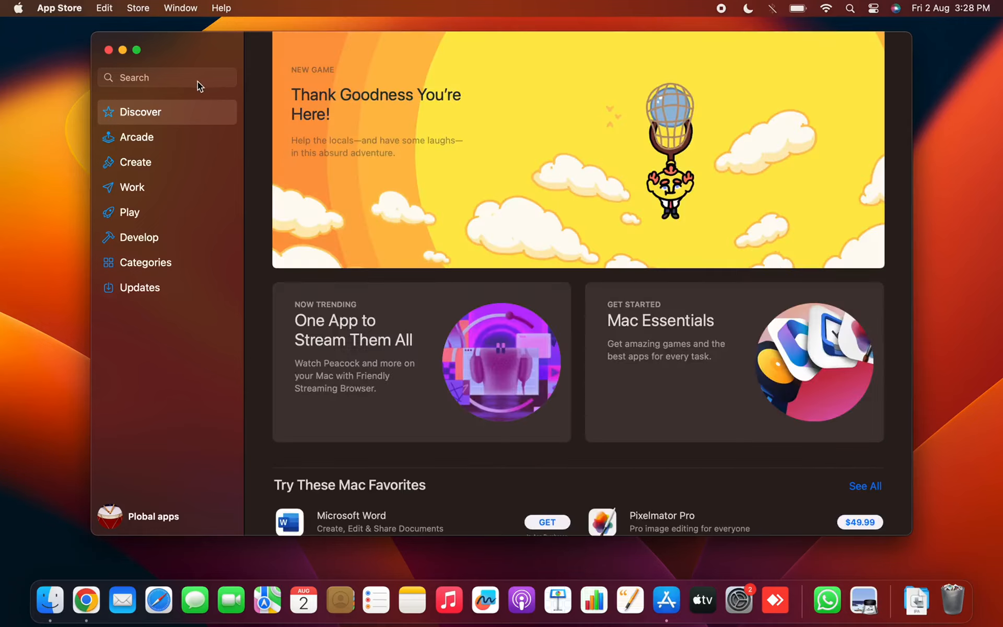
pyautogui.click(195, 80)
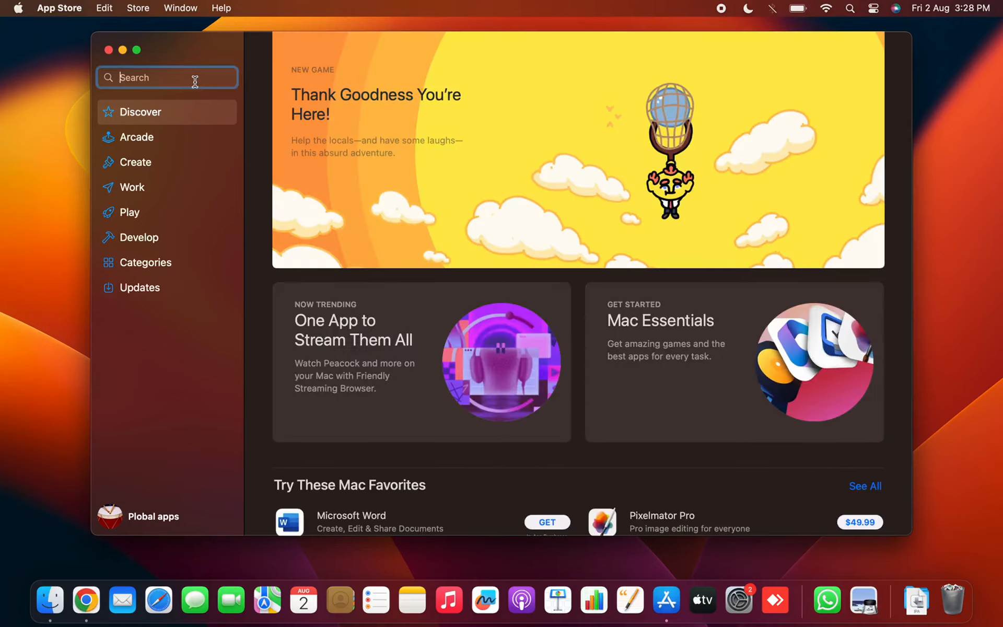
pyautogui.write('transporter')
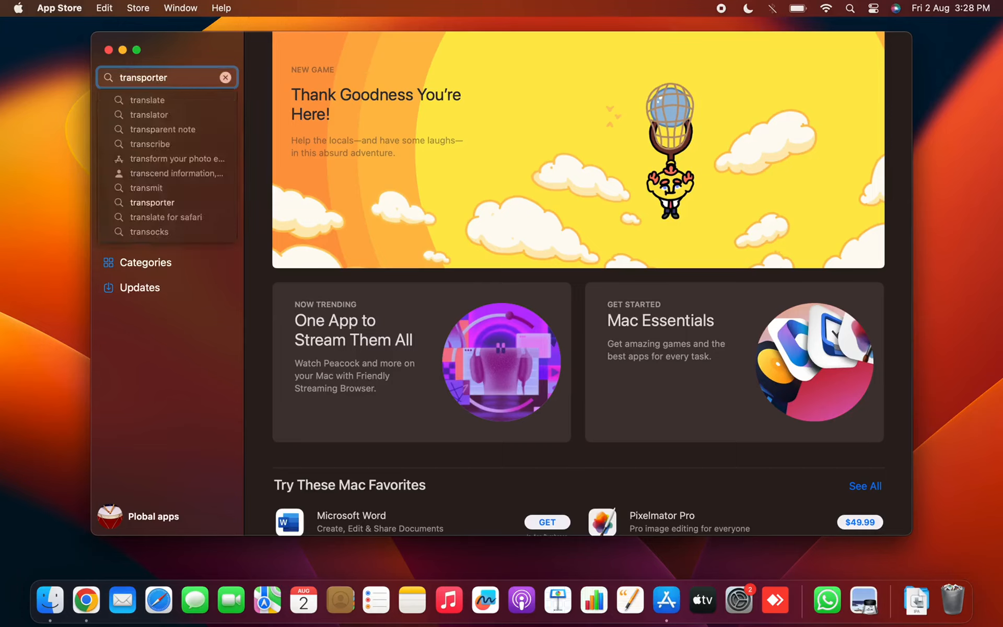
pyautogui.press('Return')
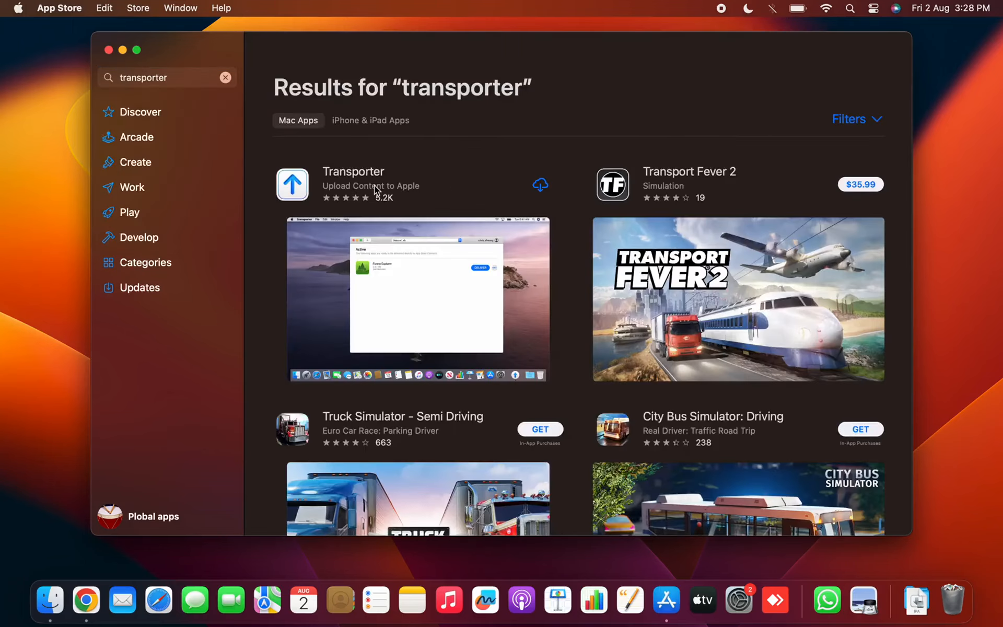
pyautogui.click(374, 185)
pyautogui.click(388, 142)
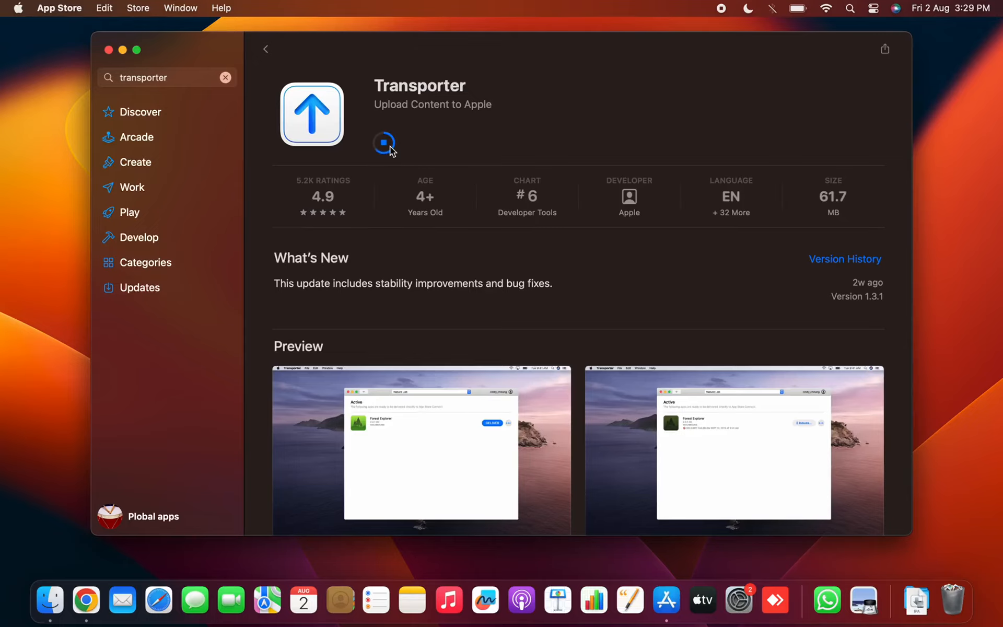
# - Deliver AppBuzz (1).ipa with Transporter as build 1.1.0 (69), declining the Xcode and command-line tools installs
pyautogui.click(389, 146)
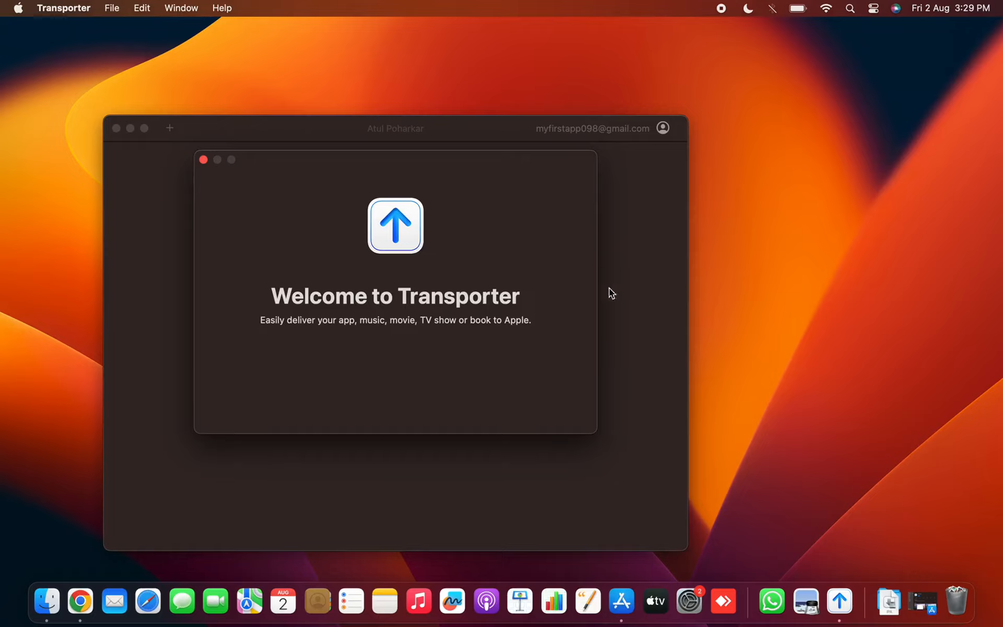
pyautogui.click(202, 161)
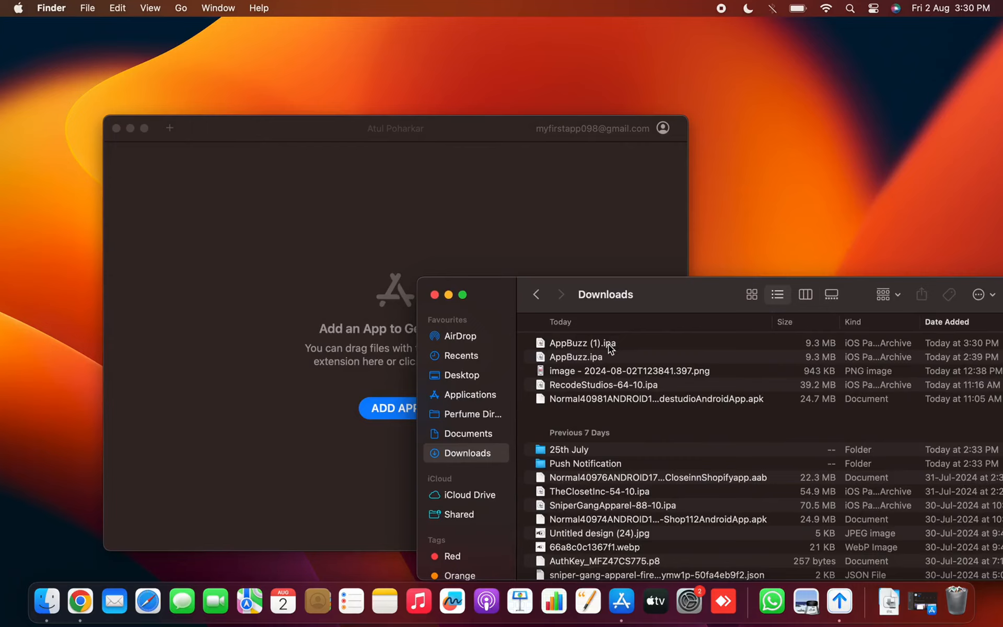
pyautogui.moveTo(607, 344); pyautogui.dragTo(363, 327)
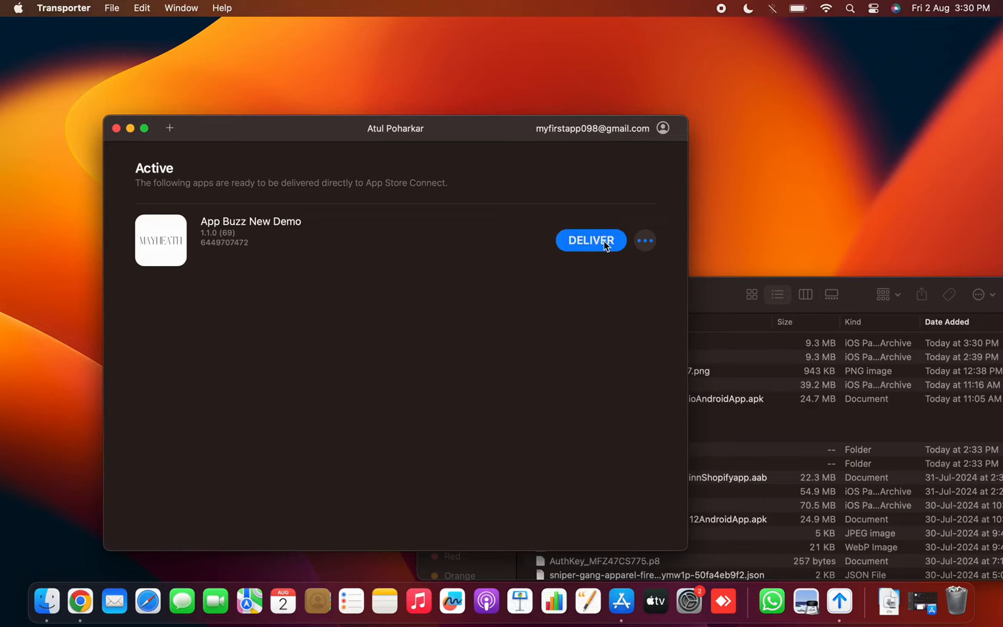
pyautogui.click(604, 240)
pyautogui.click(529, 284)
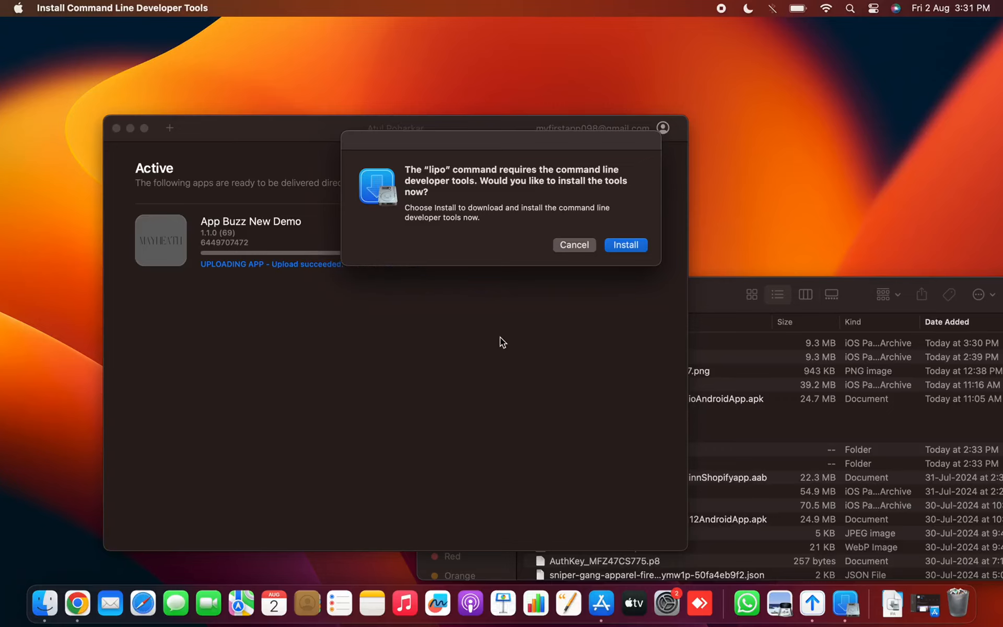
pyautogui.click(572, 245)
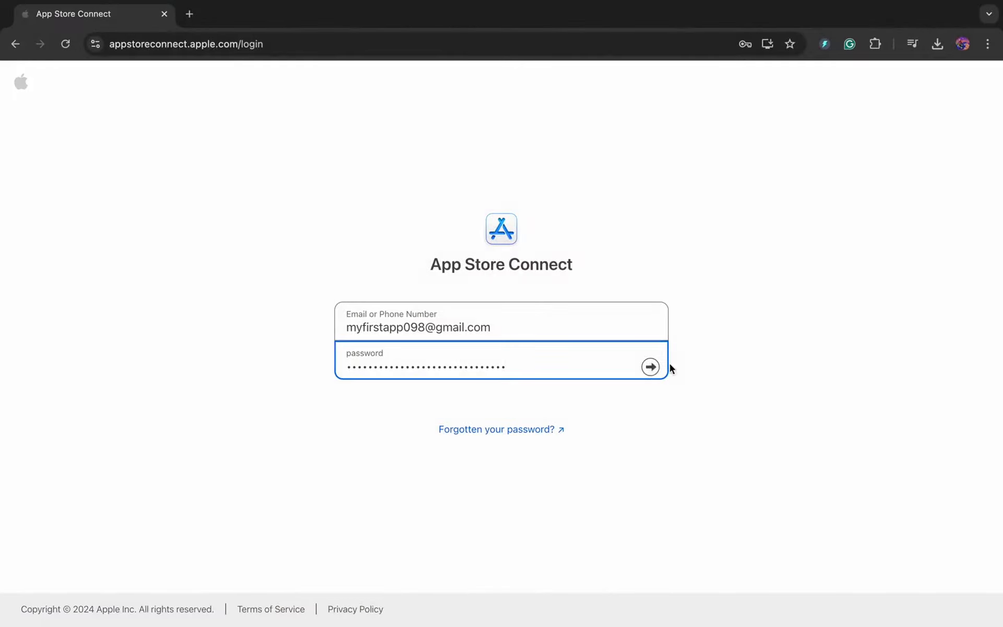
# - Sign in to App Store Connect and go to the Apps list
pyautogui.click(650, 366)
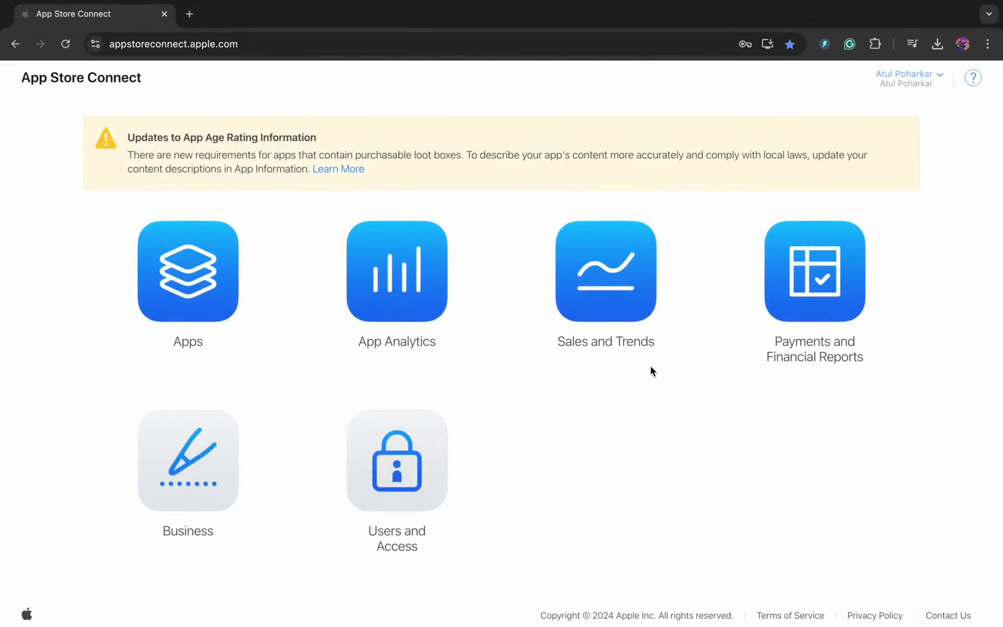
pyautogui.click(216, 302)
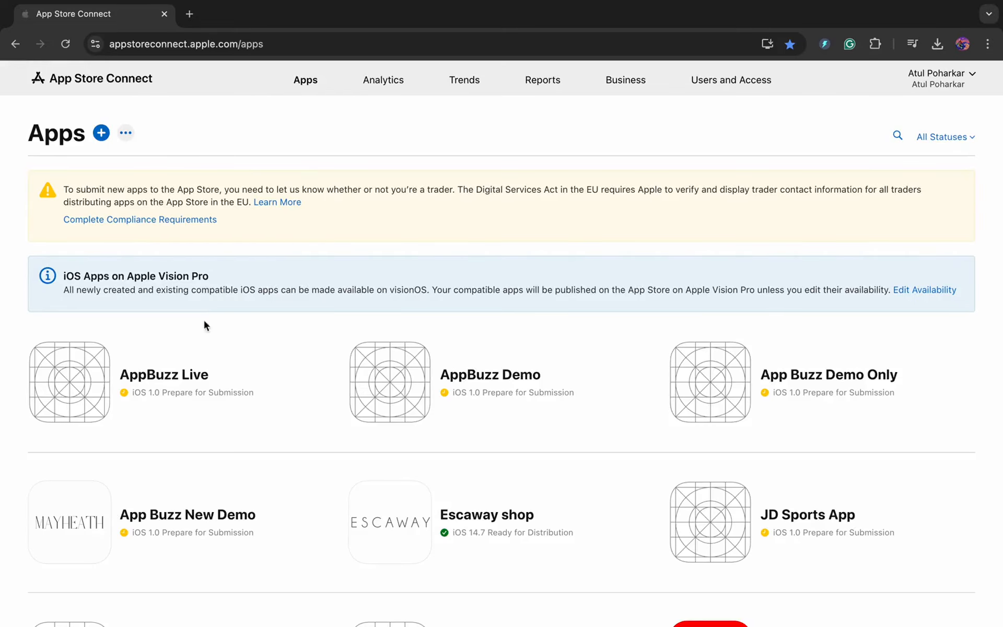
# - Attach build 18 to AppBuzz Live version 1.0 and add the version for review
pyautogui.click(179, 376)
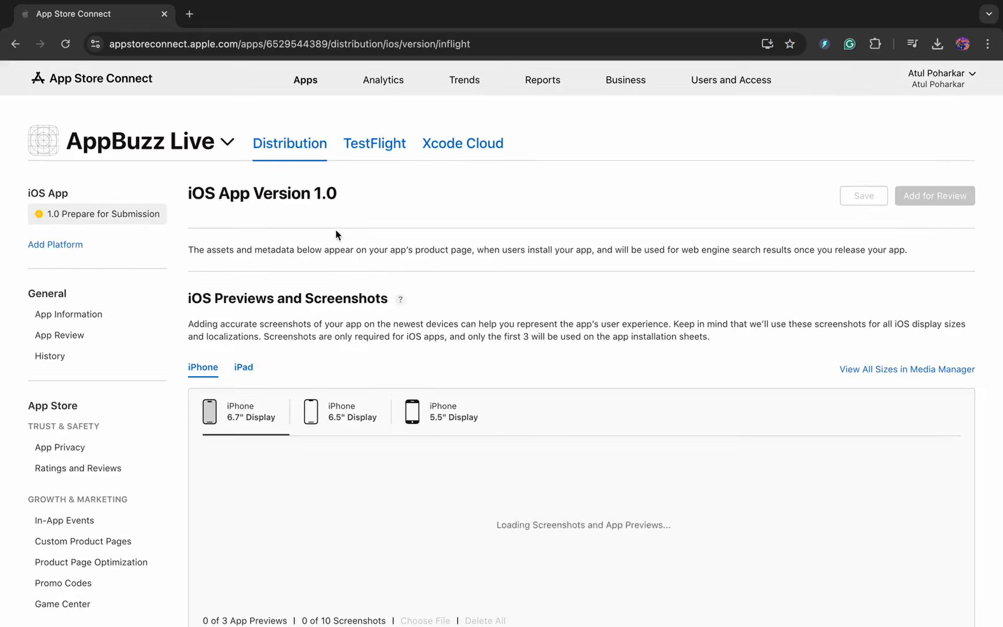
pyautogui.scroll(-3, 457, 296)
pyautogui.scroll(-15, 457, 297)
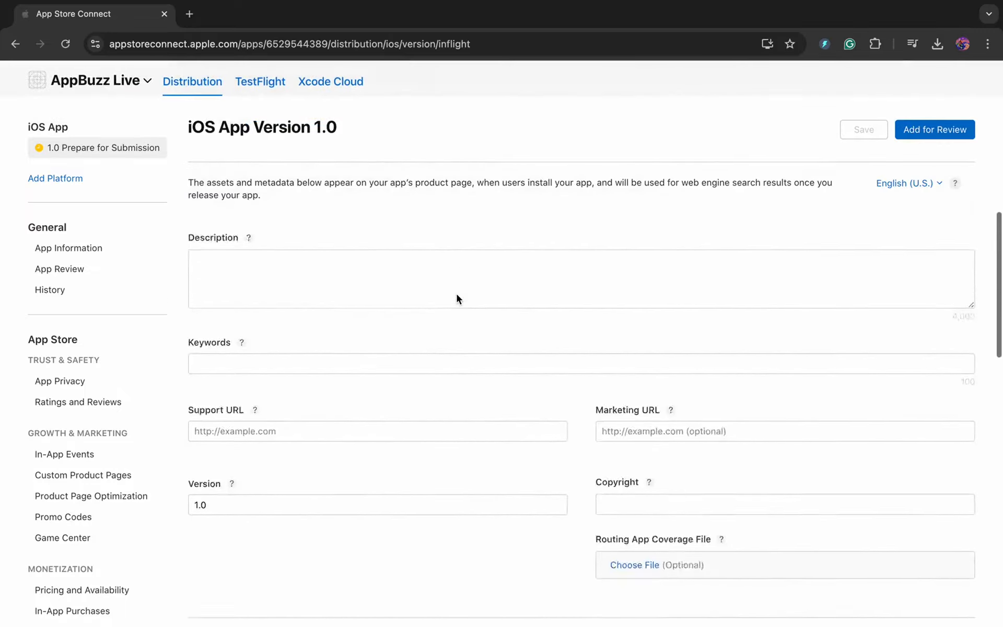
pyautogui.scroll(-3, 457, 298)
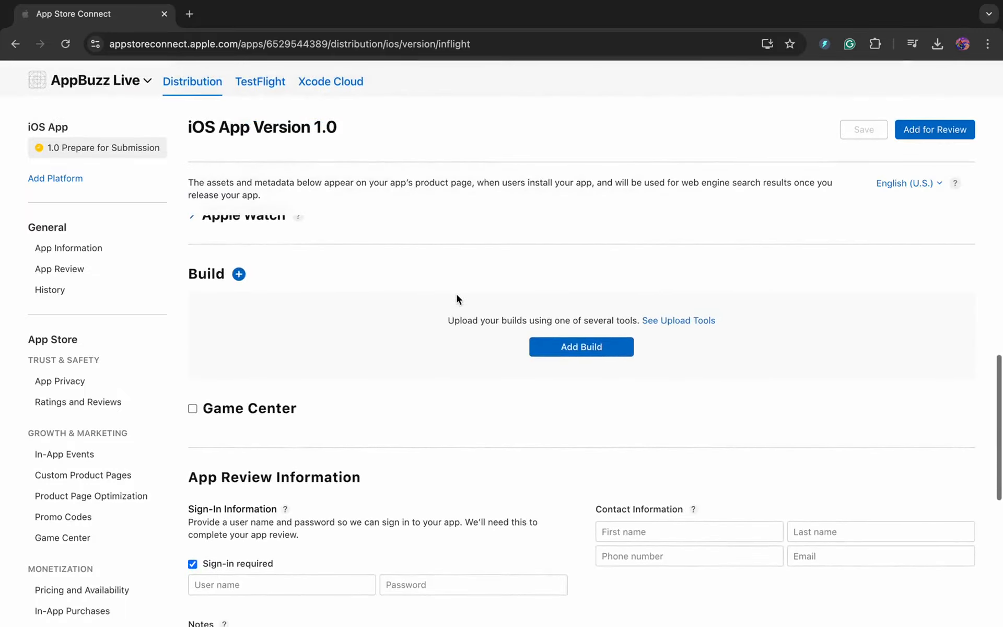
pyautogui.click(582, 351)
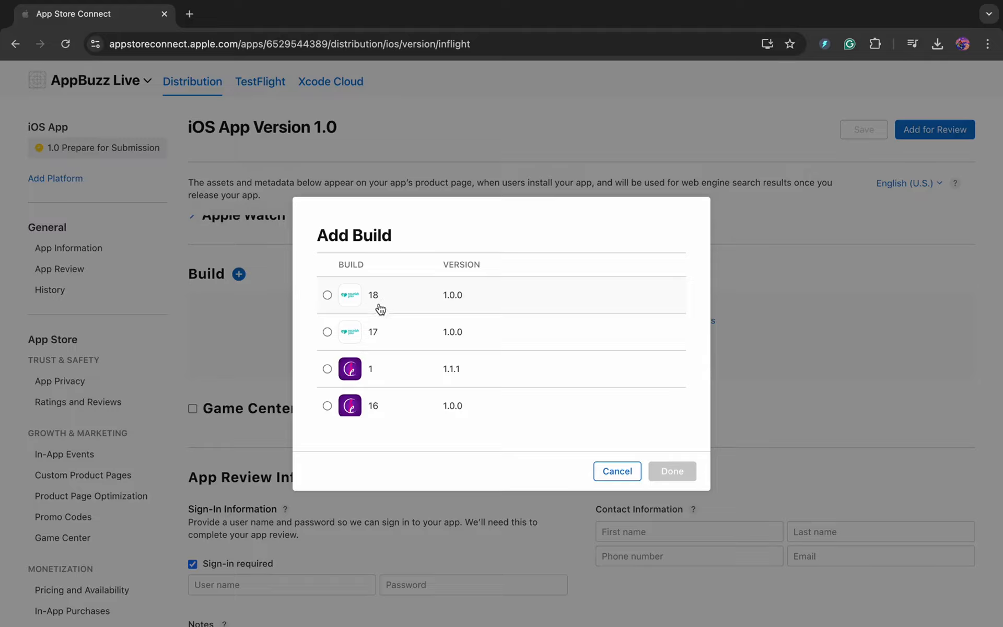
pyautogui.click(328, 296)
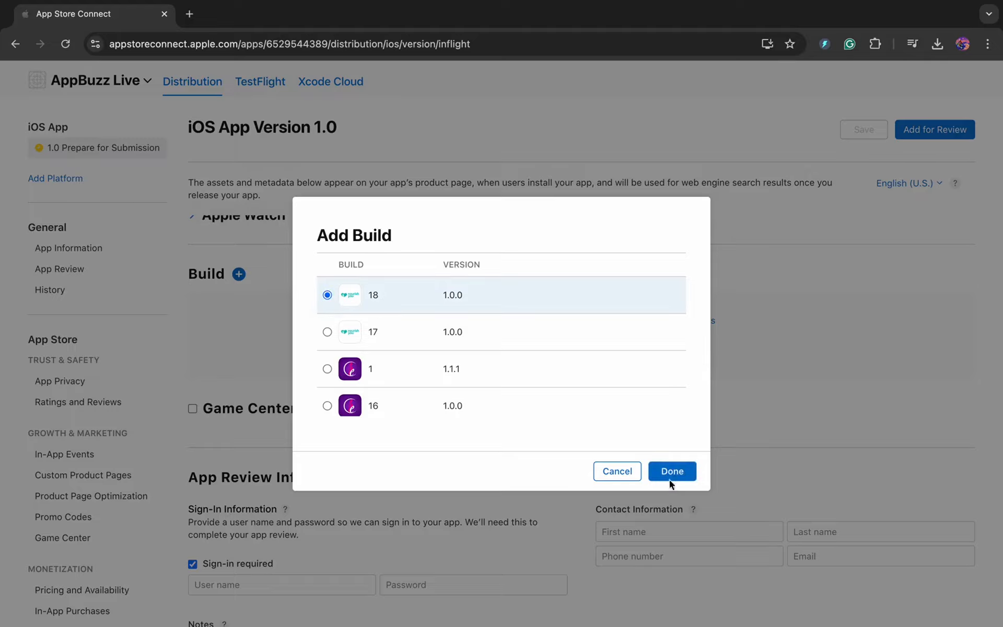
pyautogui.click(672, 471)
pyautogui.scroll(10, 616, 358)
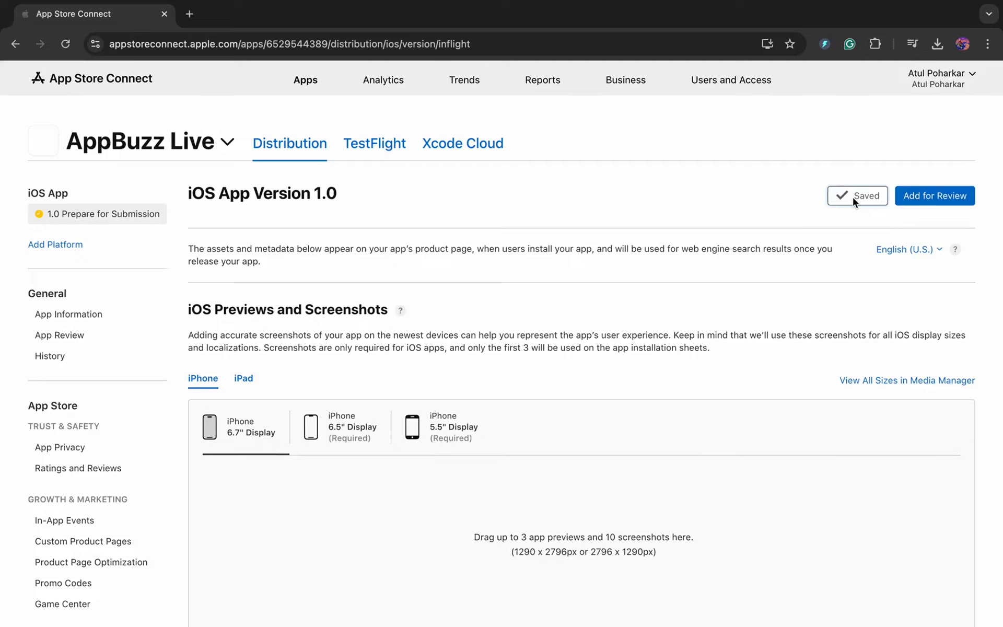
pyautogui.click(924, 200)
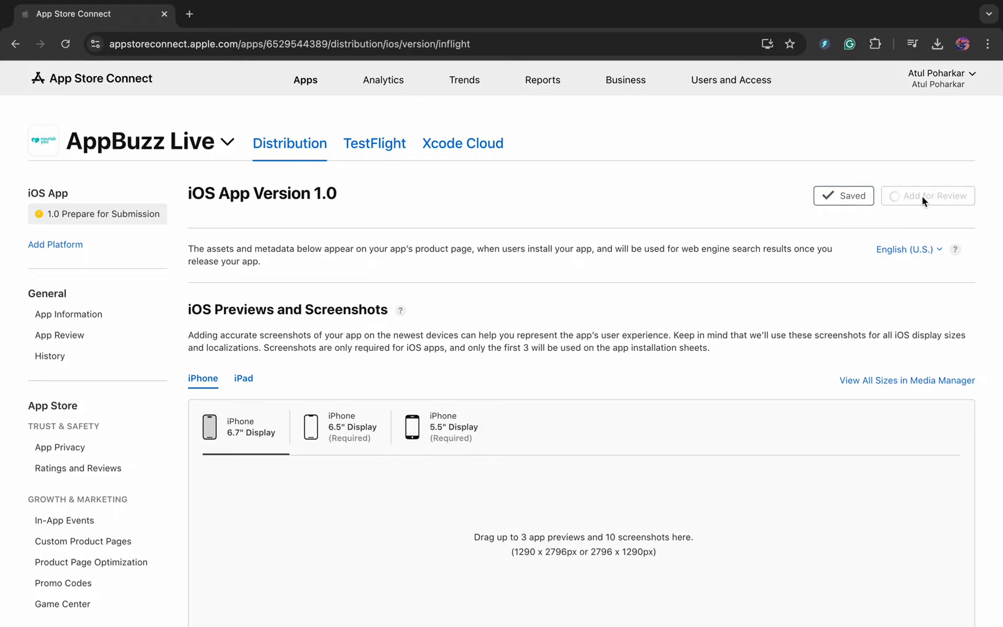